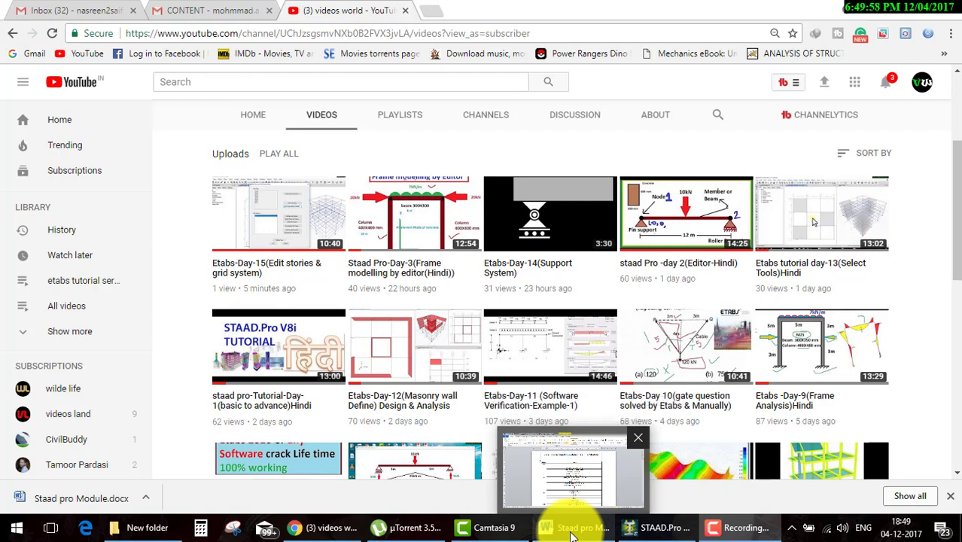
In the Staad pro Module document, highlight 'Introduction to Staad Pro' and 'Introduction to Staad Editor' in yellow
{"action": "left_click", "coordinate": [572, 531]}
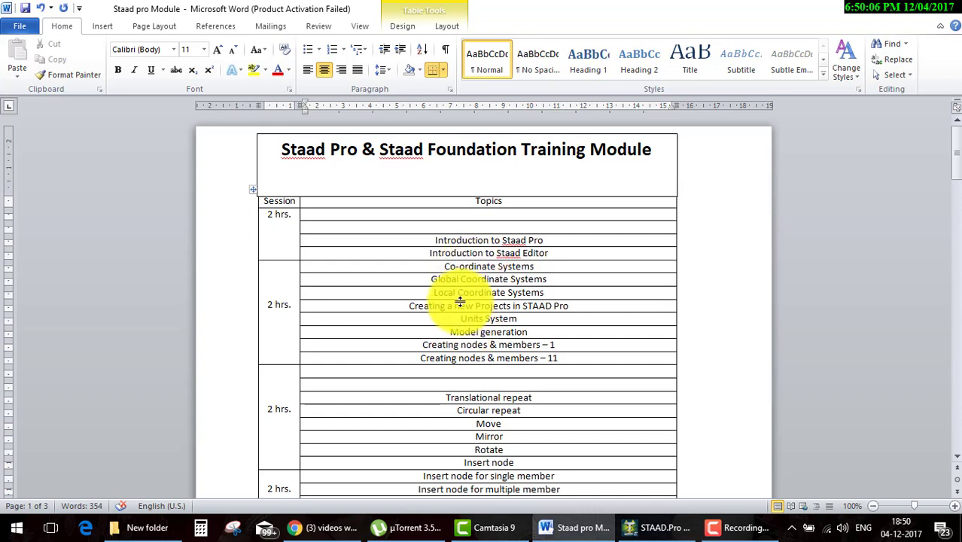
{"action": "left_click_drag", "start_coordinate": [433, 240], "coordinate": [552, 239]}
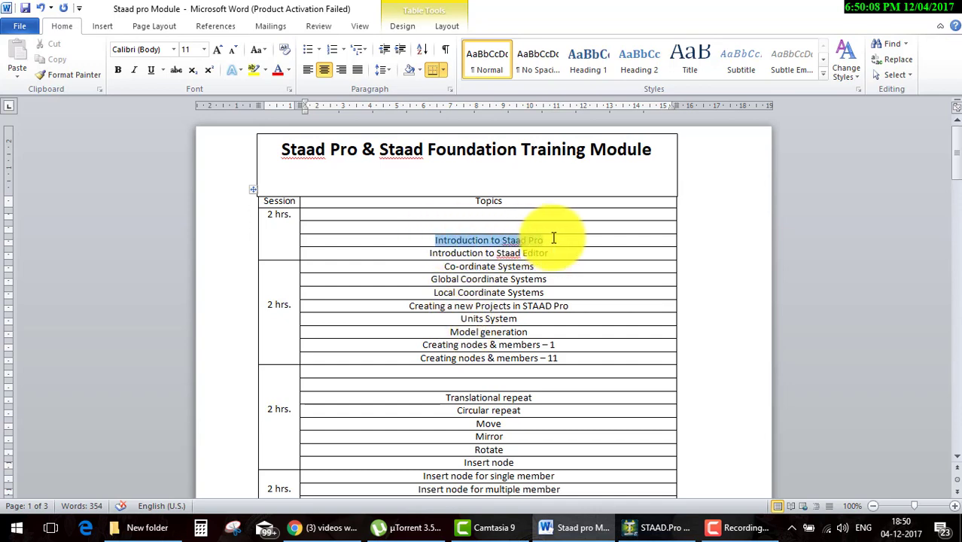
{"action": "left_click", "coordinate": [255, 71]}
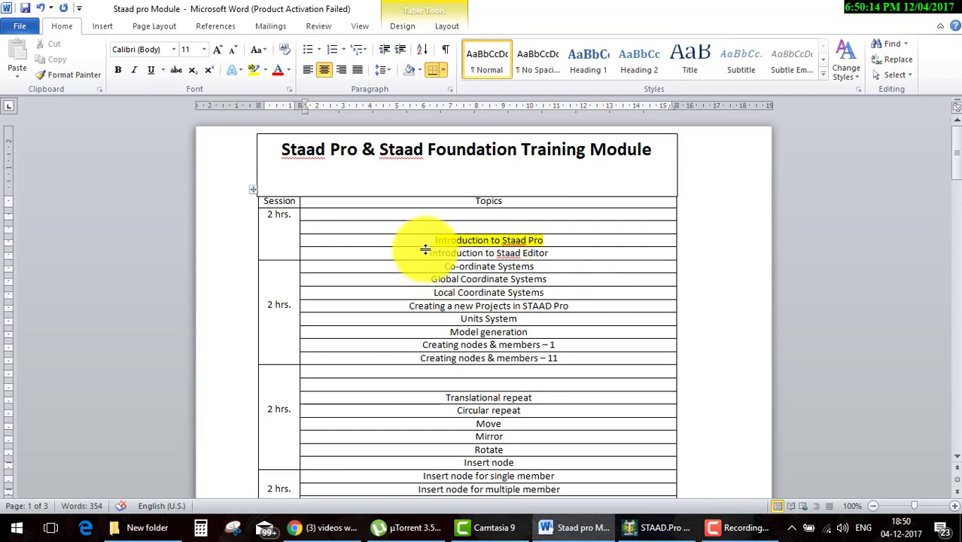
{"action": "left_click_drag", "start_coordinate": [426, 253], "coordinate": [549, 253]}
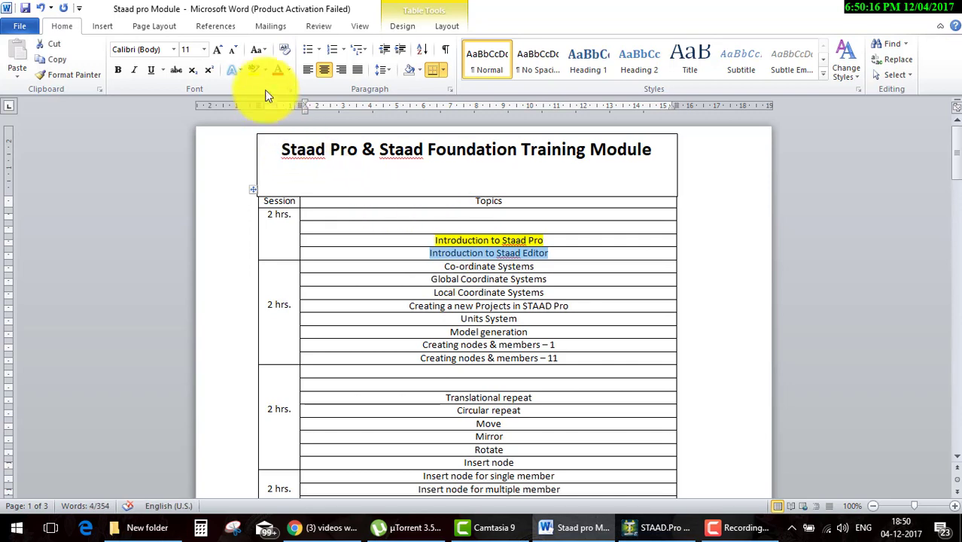
{"action": "left_click", "coordinate": [255, 72]}
{"action": "left_click", "coordinate": [548, 252]}
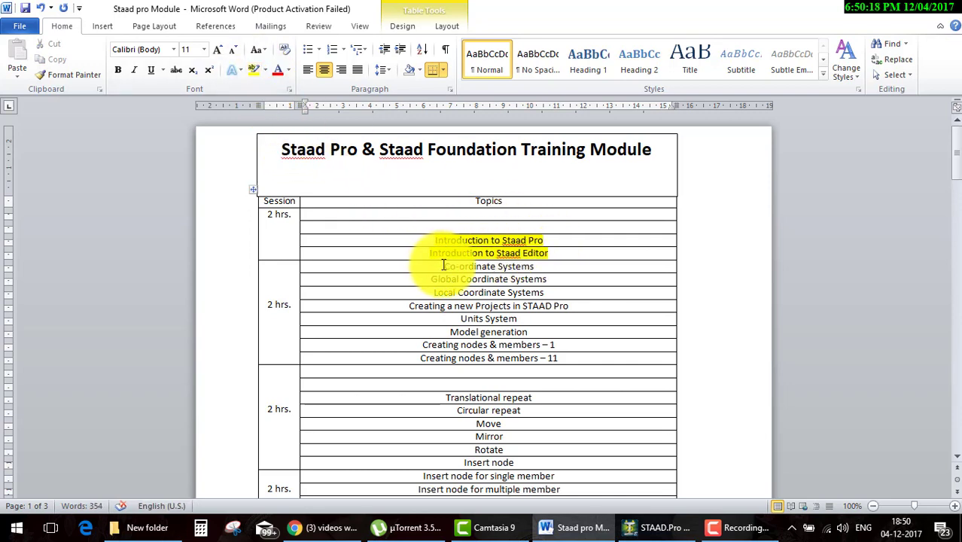
Highlight the three coordinate-system topics and Creating a new Projects through Creating nodes & members – 11 in yellow
{"action": "left_click_drag", "start_coordinate": [443, 266], "coordinate": [463, 280]}
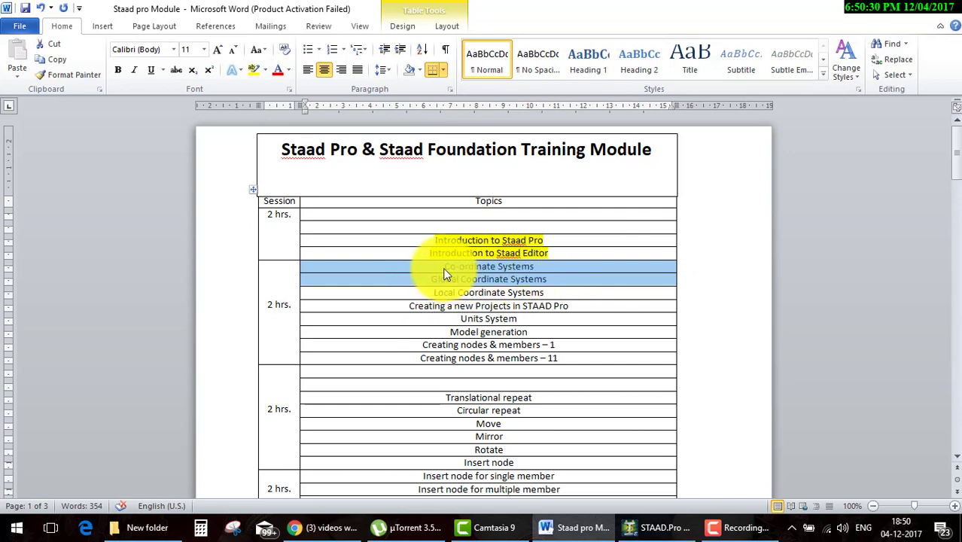
{"action": "left_click_drag", "start_coordinate": [434, 268], "coordinate": [527, 294]}
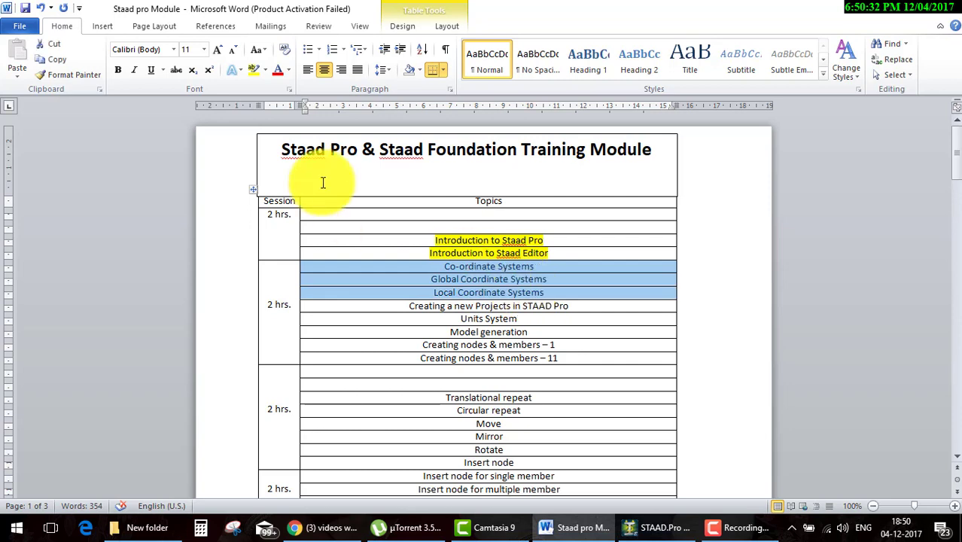
{"action": "left_click", "coordinate": [251, 67]}
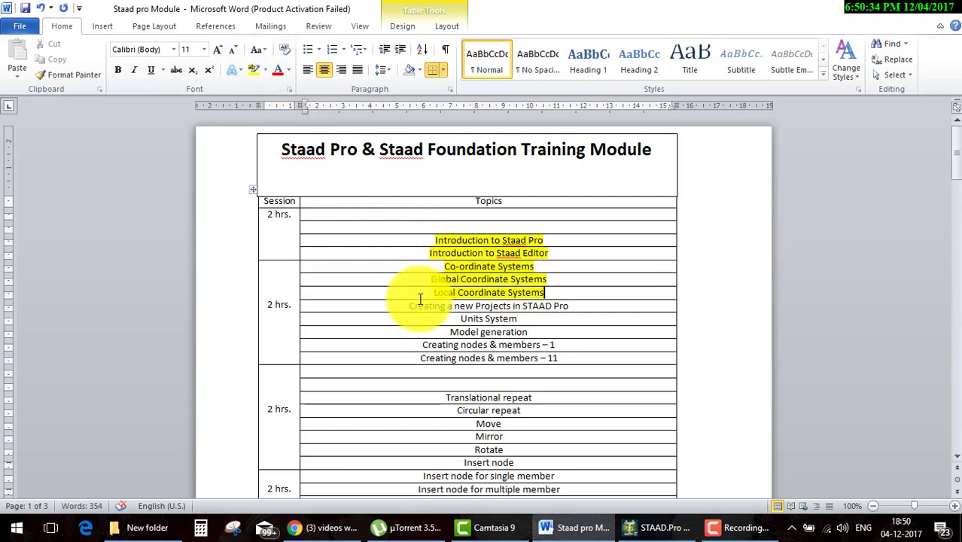
{"action": "left_click_drag", "start_coordinate": [413, 305], "coordinate": [514, 356]}
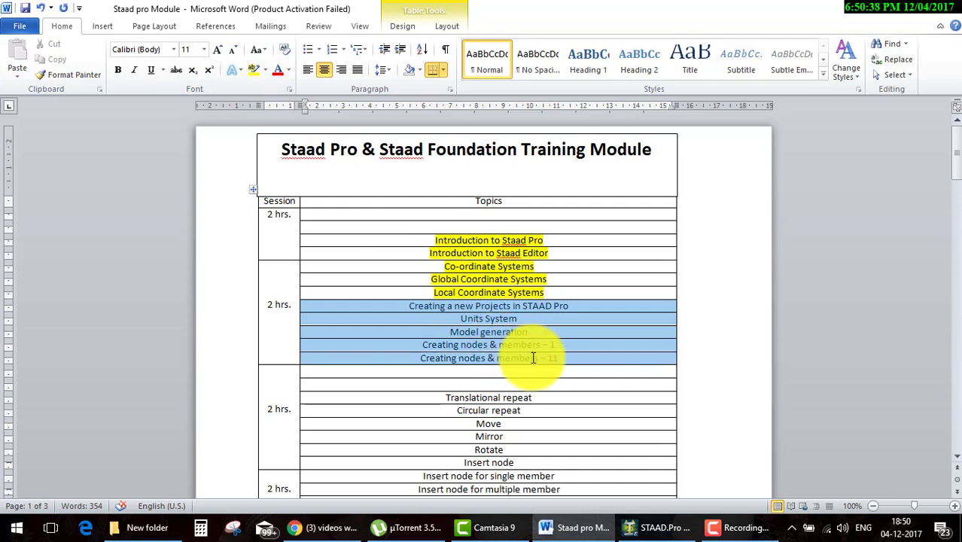
{"action": "left_click", "coordinate": [255, 68]}
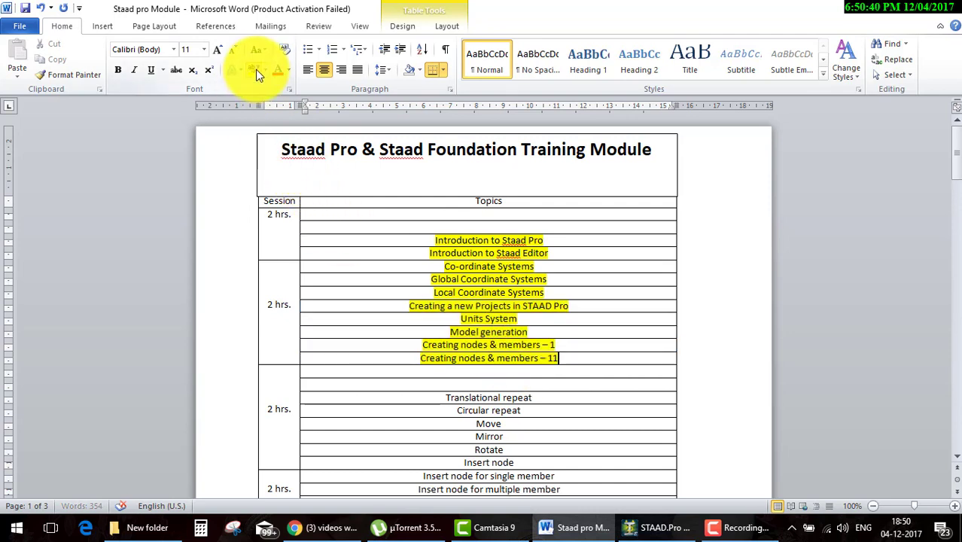
{"action": "left_click", "coordinate": [558, 357]}
Add GUI above Translational repeat in the third session and highlight both rows yellow
{"action": "scroll", "coordinate": [547, 376], "scroll_direction": "down", "scroll_amount": 1}
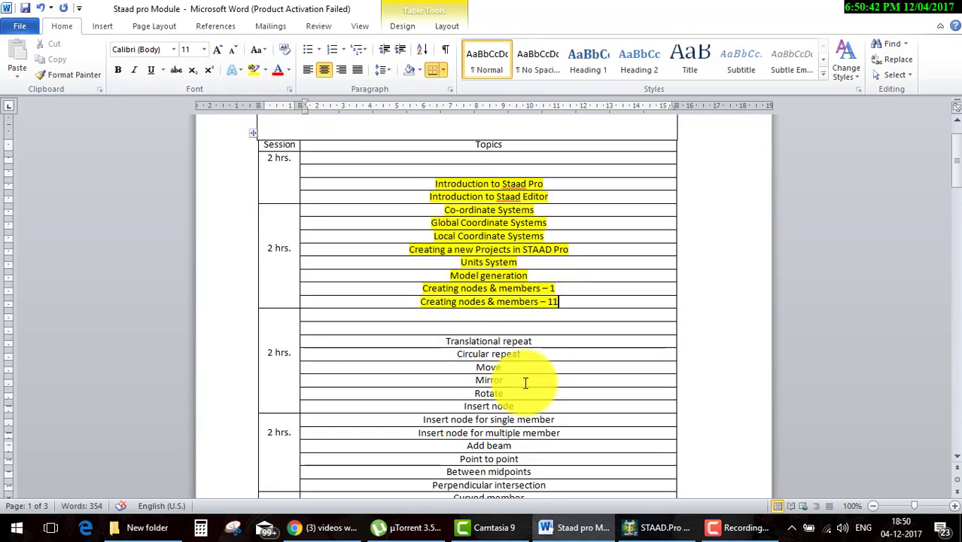
{"action": "left_click", "coordinate": [479, 327]}
{"action": "type", "text": "UI"}
{"action": "left_click", "coordinate": [484, 328]}
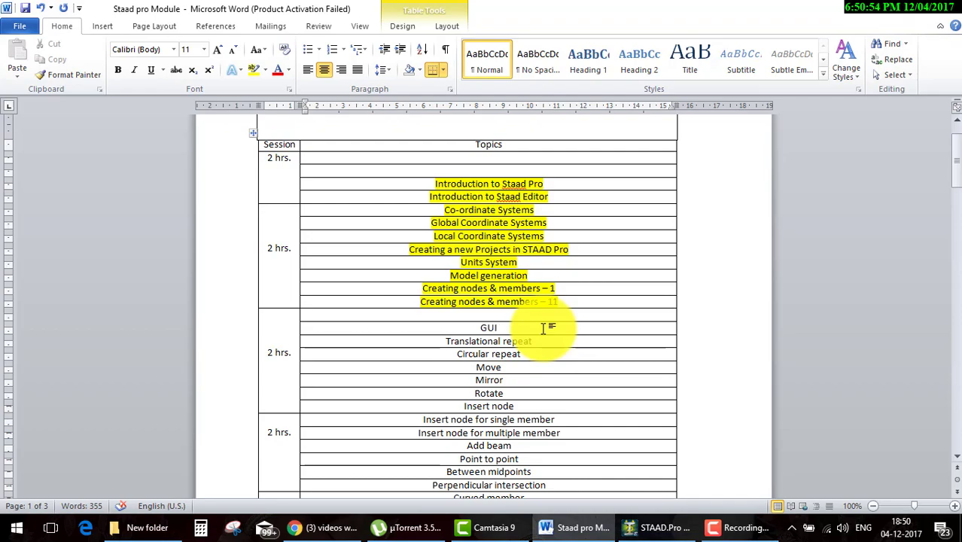
{"action": "left_click_drag", "start_coordinate": [544, 338], "coordinate": [459, 327]}
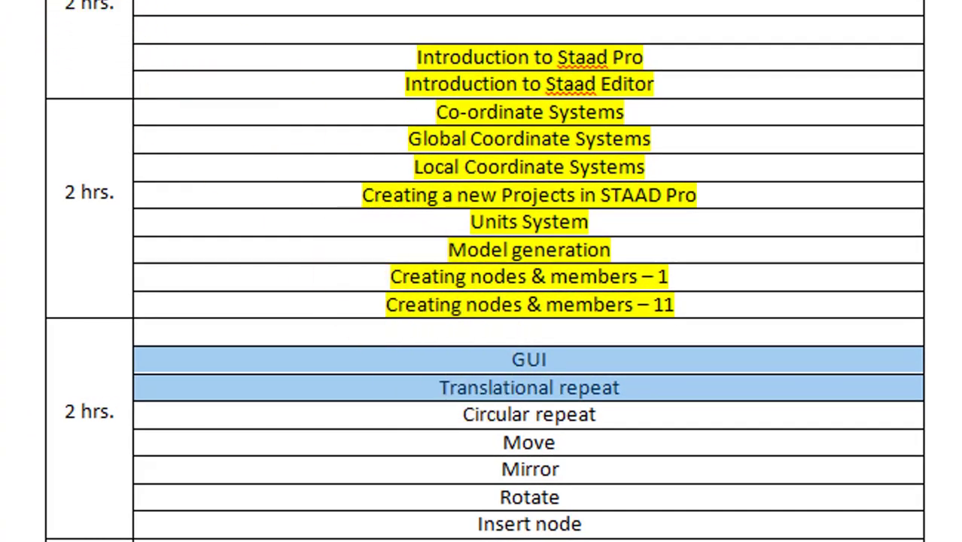
{"action": "key", "text": "ctrl+alt+h"}
{"action": "left_click", "coordinate": [91, 331]}
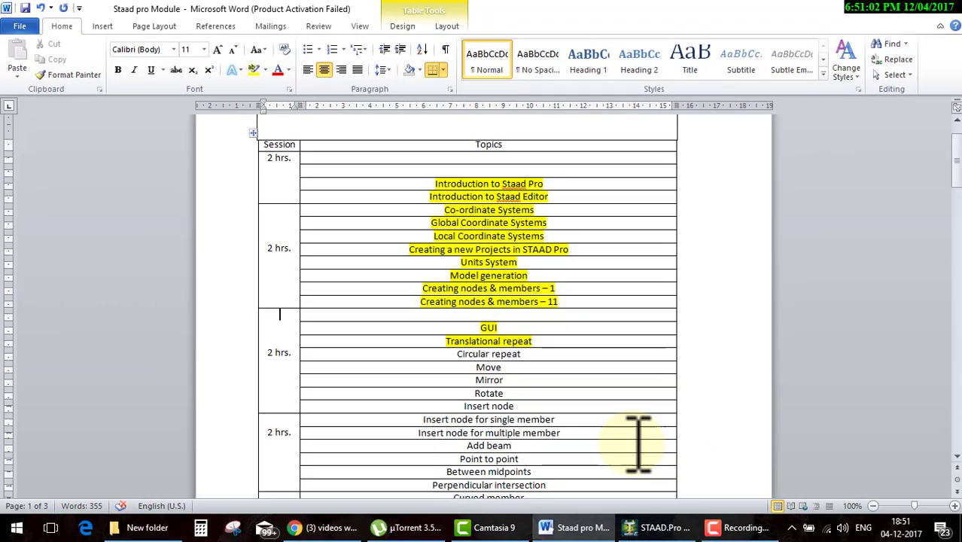
Create a new Space project named Day-4 in Meter and KiloNewton, with Add Beam as the start option
{"action": "left_click", "coordinate": [652, 528]}
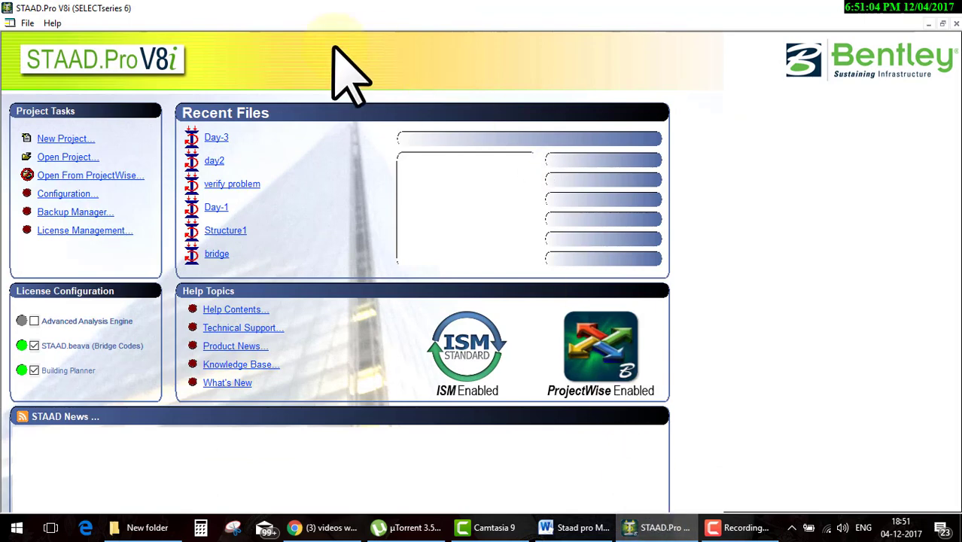
{"action": "left_click", "coordinate": [27, 139]}
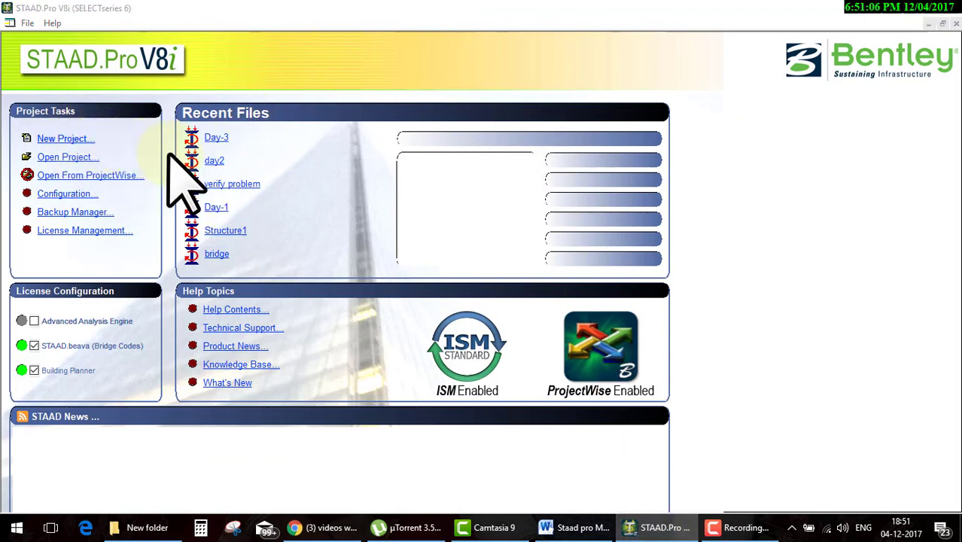
{"action": "double_click", "coordinate": [497, 170]}
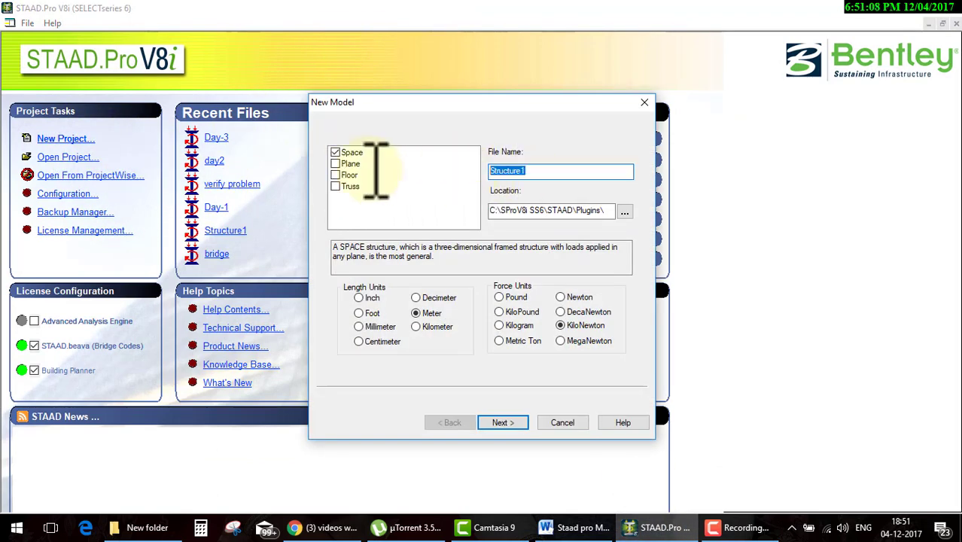
{"action": "left_click", "coordinate": [336, 152]}
{"action": "type", "text": "y-4"}
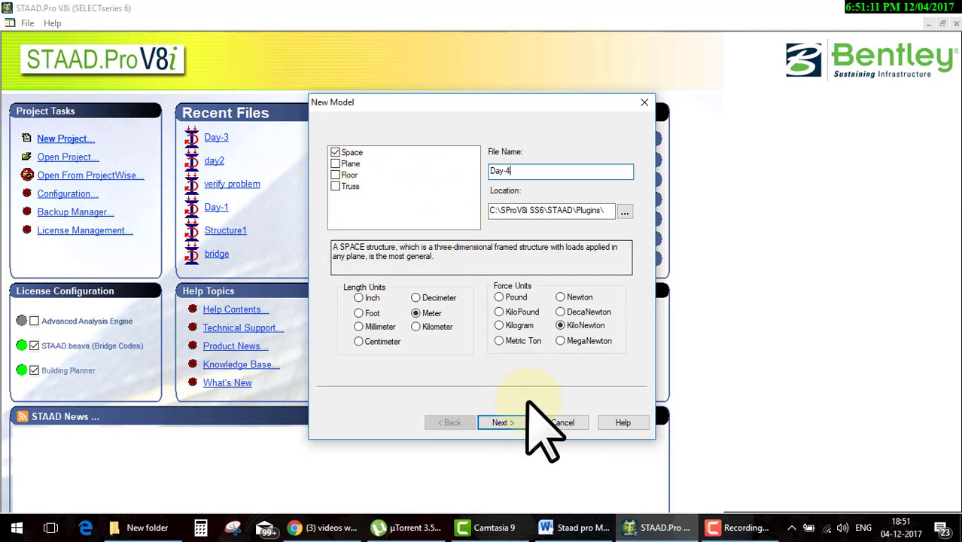
{"action": "left_click", "coordinate": [503, 422]}
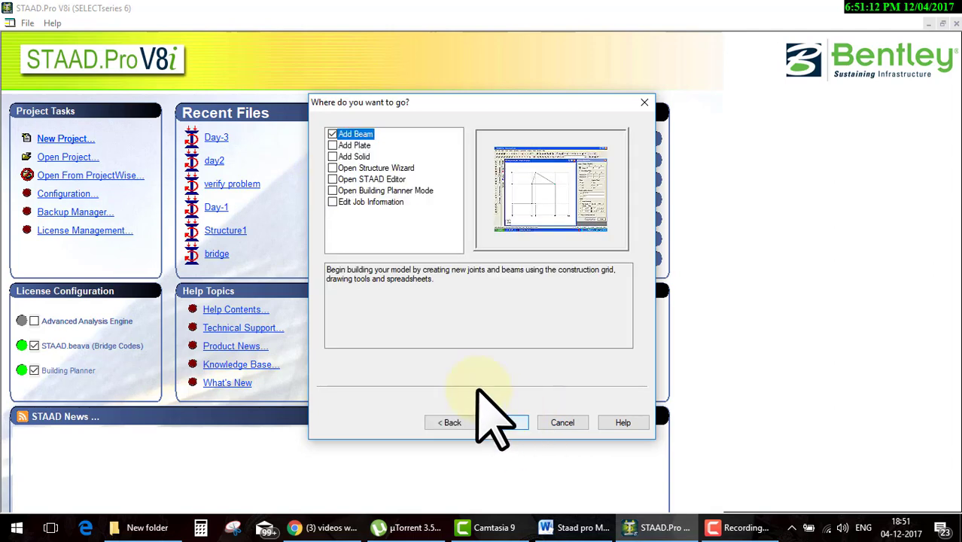
{"action": "left_click", "coordinate": [450, 423]}
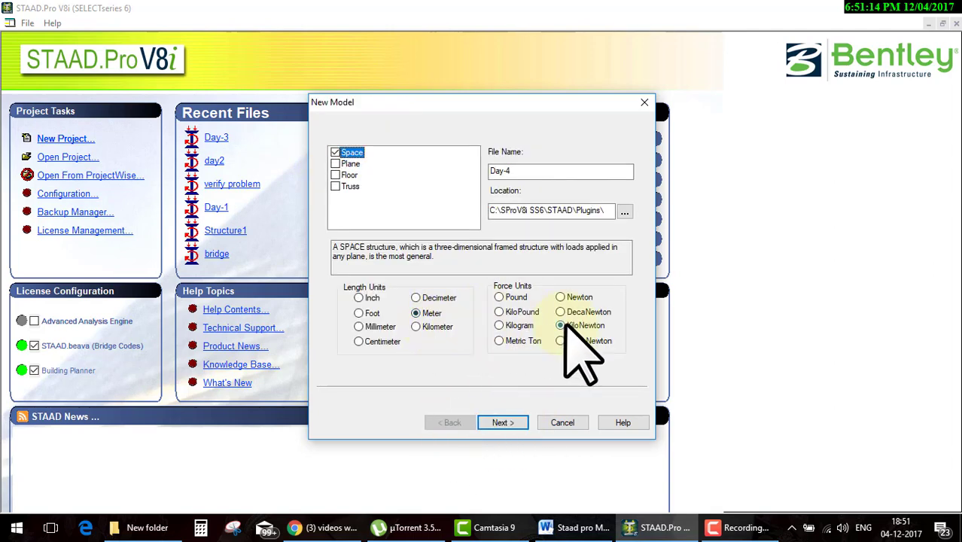
{"action": "left_click", "coordinate": [519, 422]}
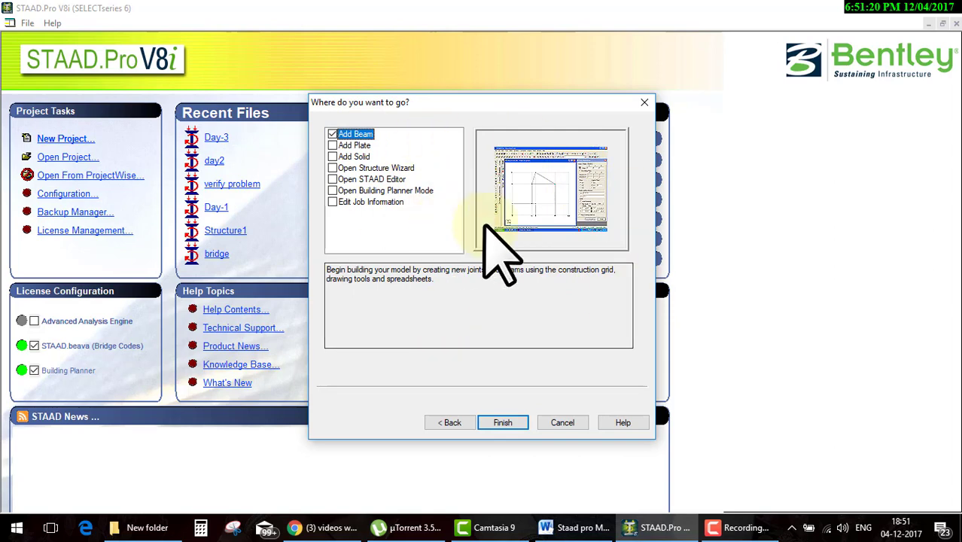
Open the Day-4 model and draw a few practice beams between grid points
{"action": "left_click", "coordinate": [508, 421]}
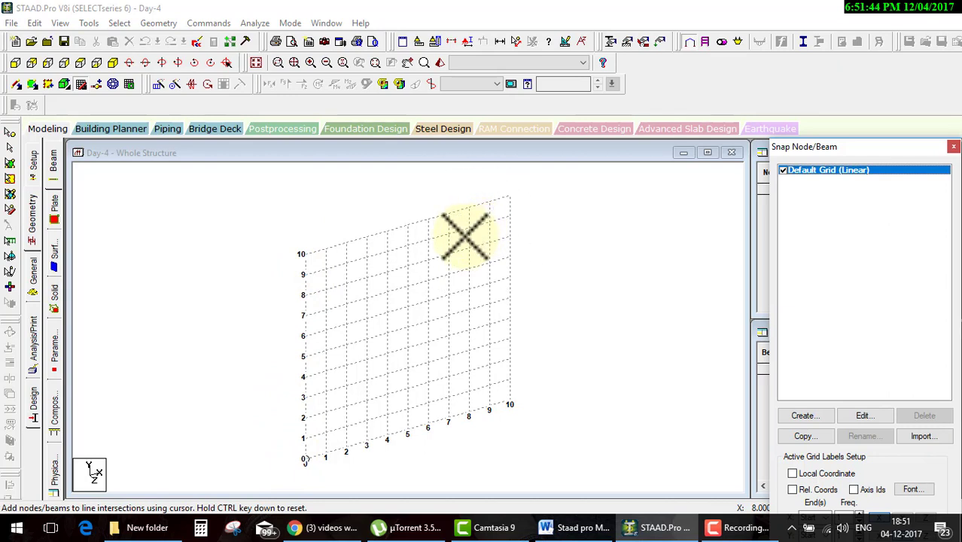
{"action": "left_click", "coordinate": [367, 255]}
{"action": "left_click", "coordinate": [468, 228]}
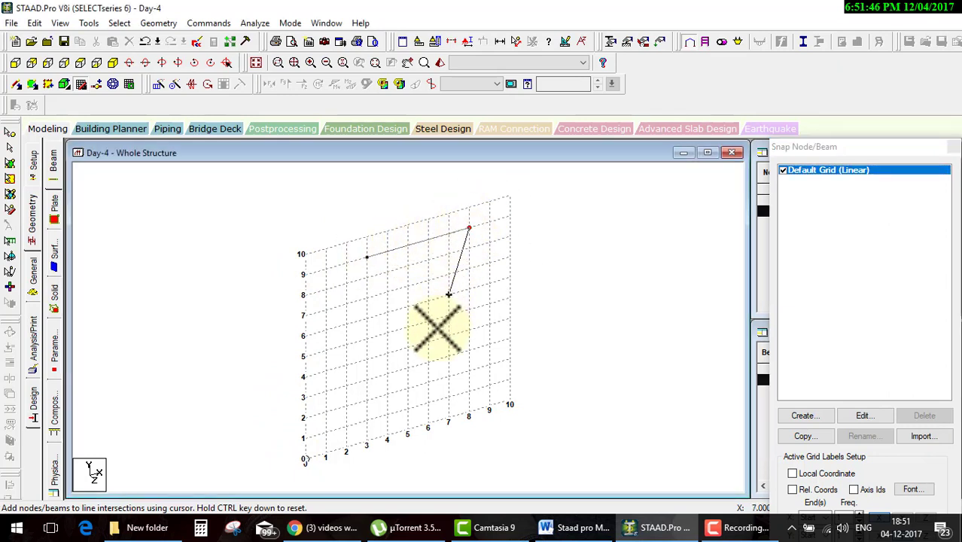
{"action": "left_click", "coordinate": [427, 382]}
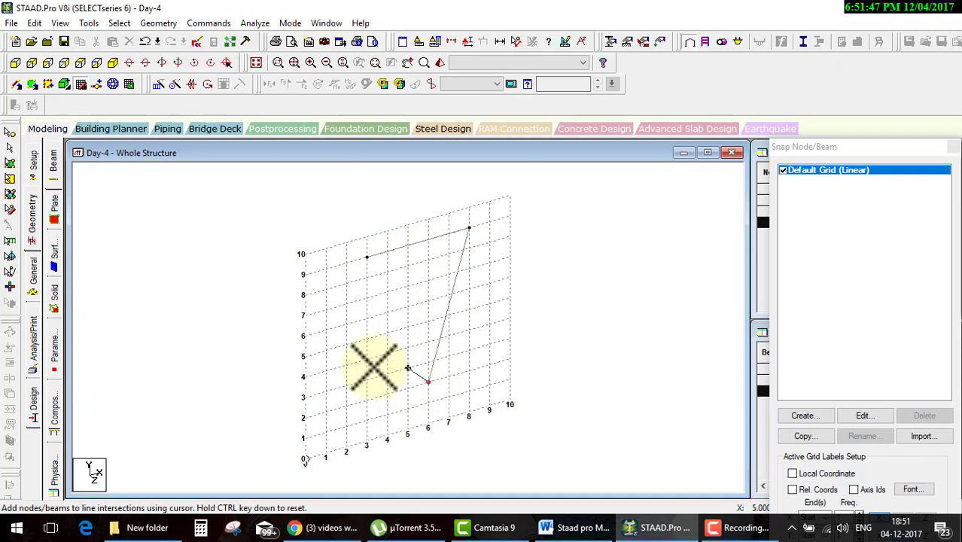
{"action": "left_click", "coordinate": [345, 289]}
{"action": "left_click", "coordinate": [379, 292]}
{"action": "key", "text": "Escape"}
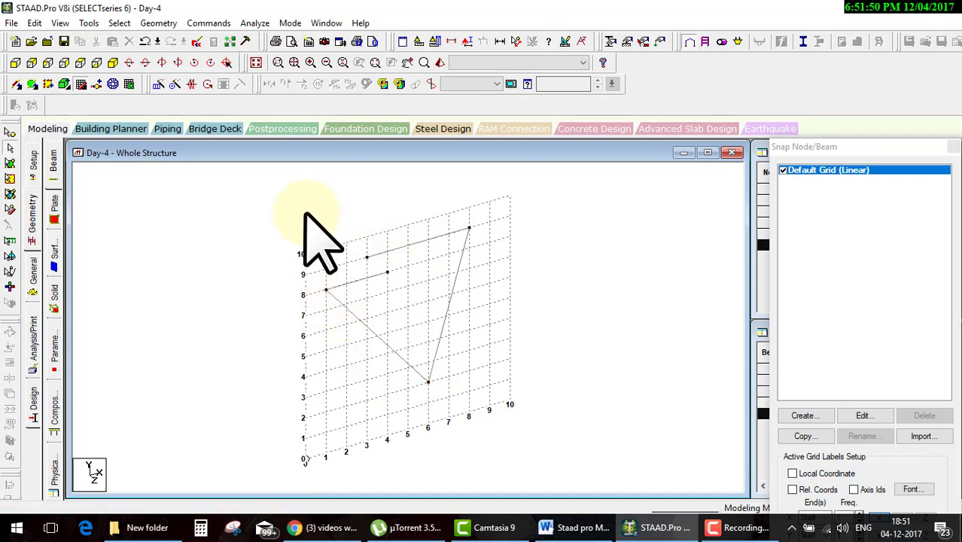
Delete all the practice beams along with their leftover orphan nodes
{"action": "left_click_drag", "start_coordinate": [303, 209], "coordinate": [502, 385]}
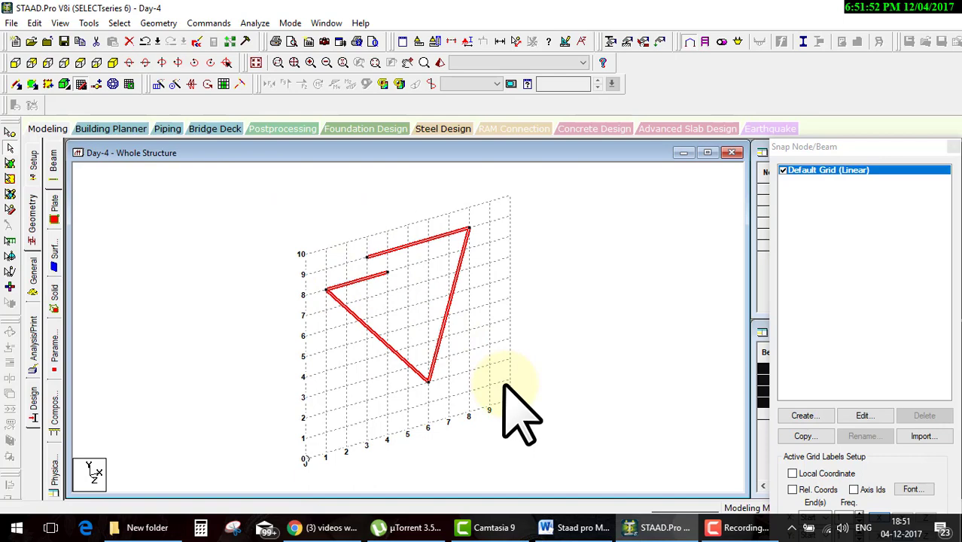
{"action": "key", "text": "Delete"}
{"action": "key", "text": "Return"}
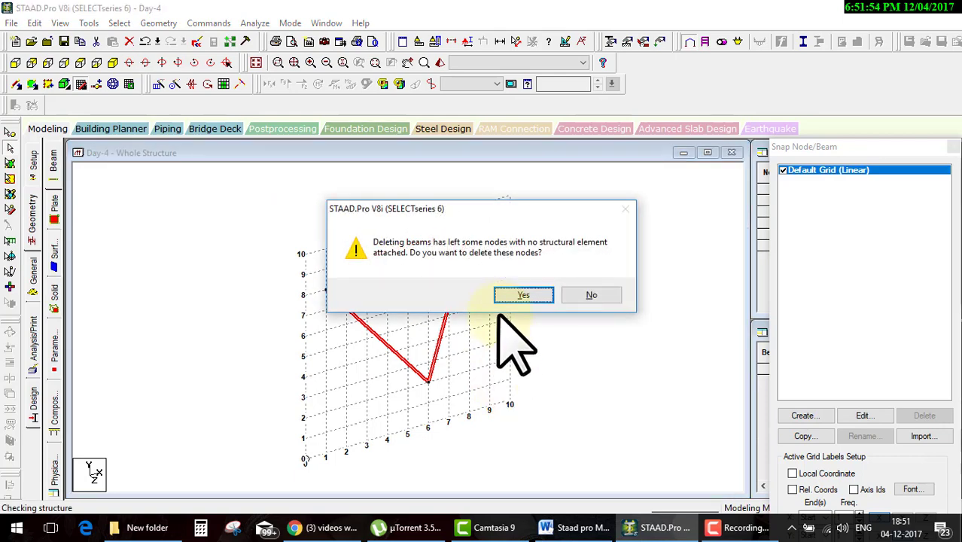
{"action": "left_click", "coordinate": [519, 294]}
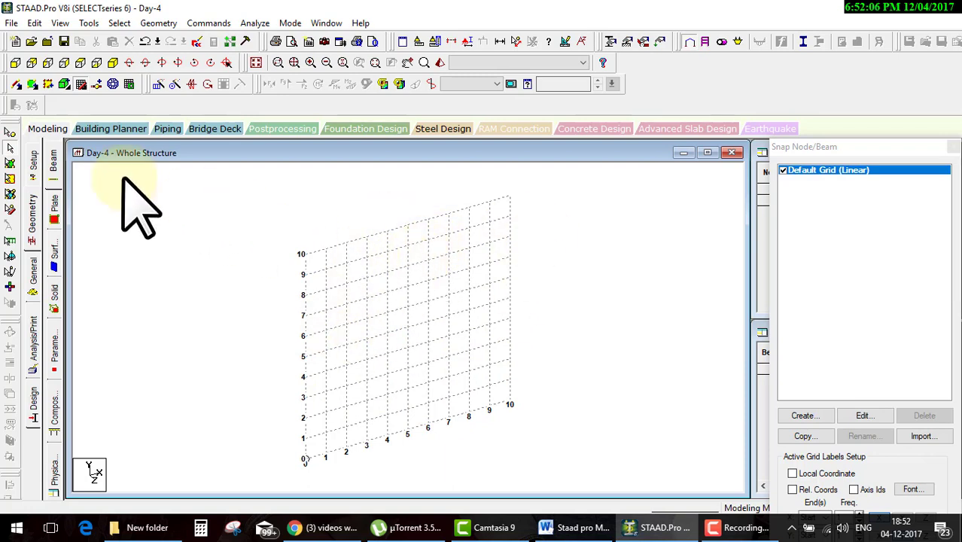
Show the construction grid panel with the default grid switched on
{"action": "left_click", "coordinate": [80, 85]}
{"action": "left_click", "coordinate": [81, 86]}
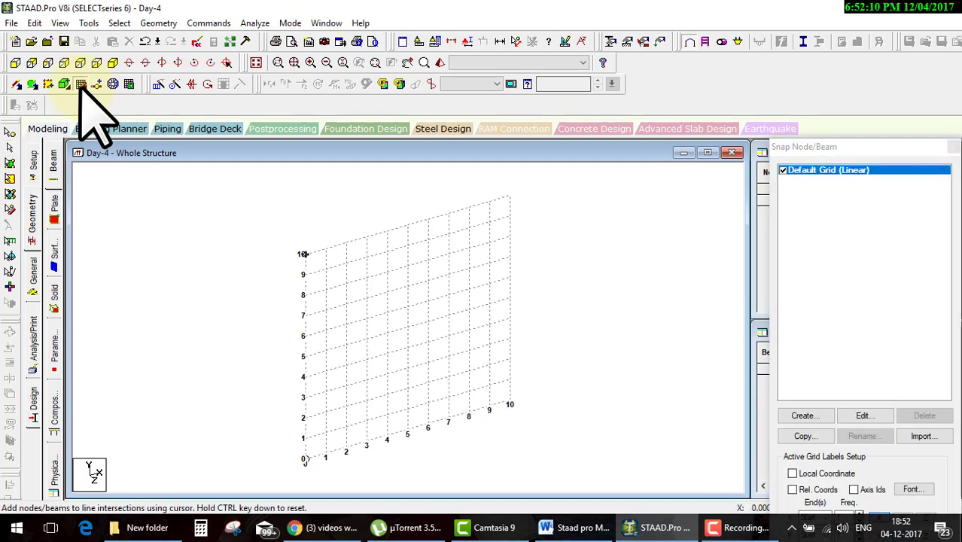
{"action": "left_click", "coordinate": [81, 85]}
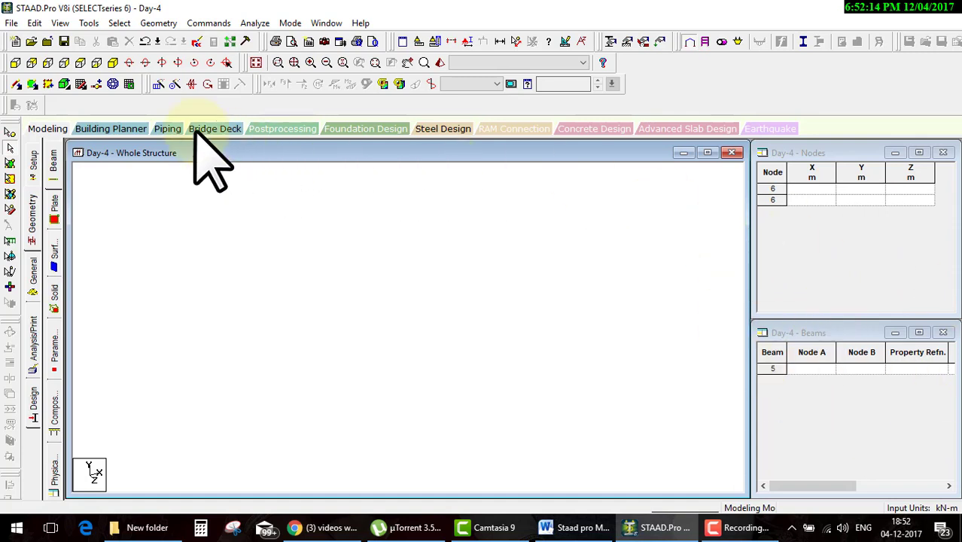
{"action": "left_click", "coordinate": [80, 85]}
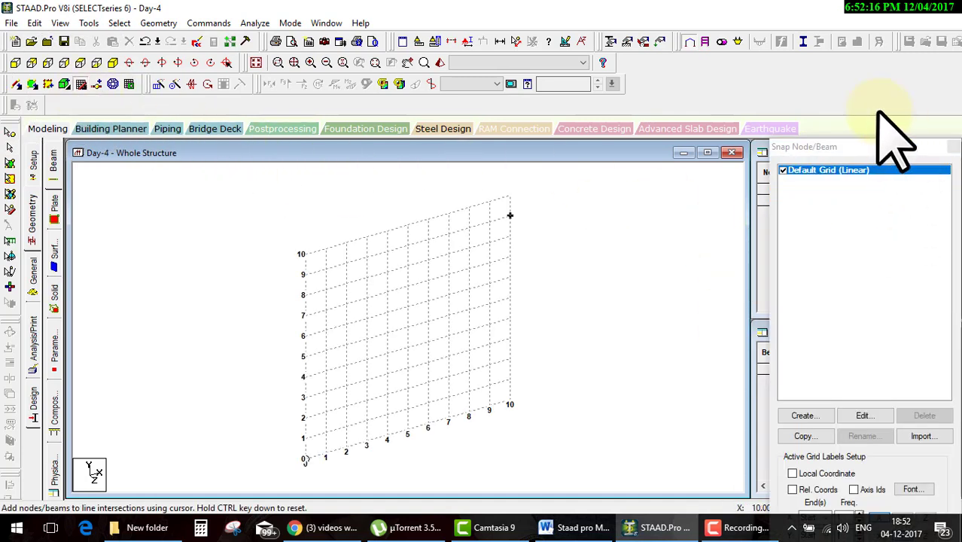
{"action": "mouse_move", "coordinate": [873, 147]}
{"action": "left_mouse_down"}
{"action": "mouse_move", "coordinate": [783, 74]}
{"action": "mouse_move", "coordinate": [783, 23]}
{"action": "left_mouse_up"}
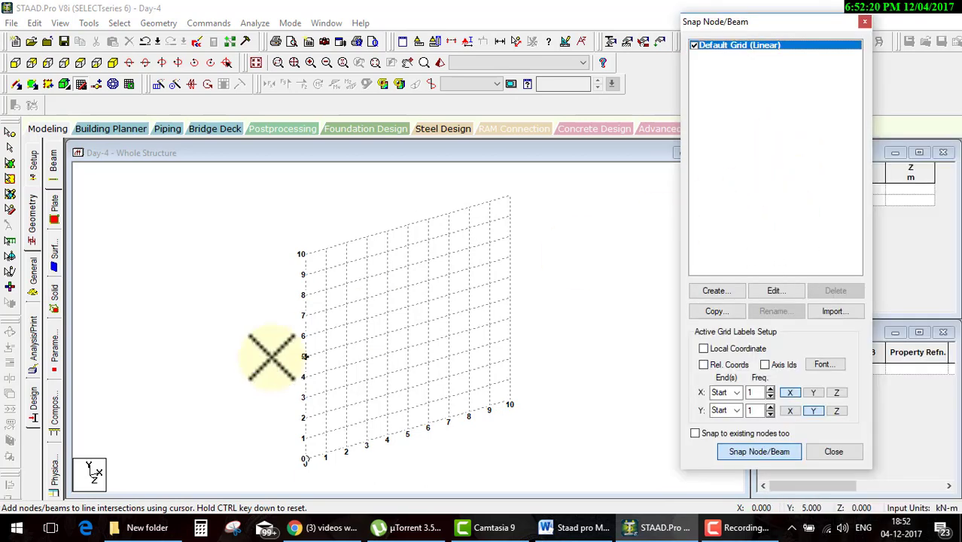
{"action": "left_click", "coordinate": [693, 46]}
{"action": "left_click", "coordinate": [693, 45]}
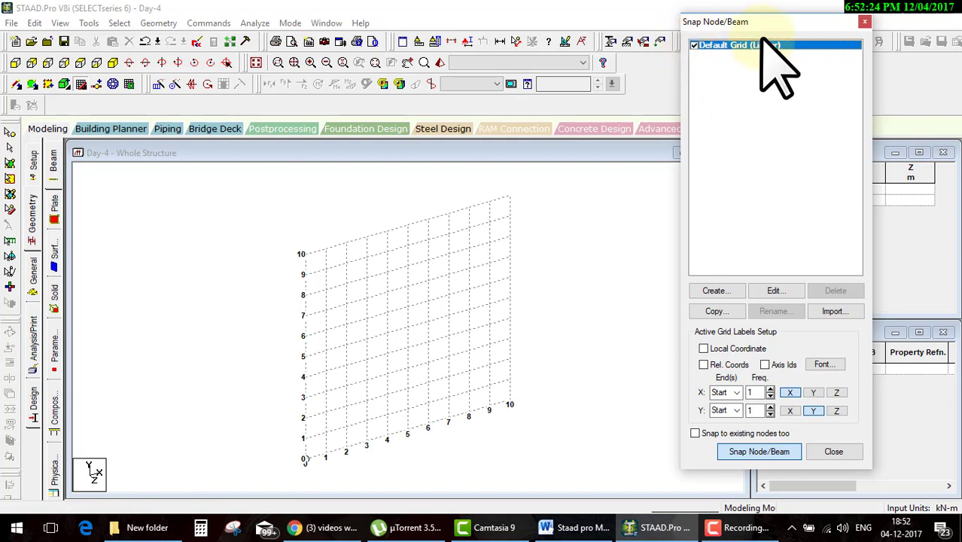
Add a second linear grid named 'grid 2', then reselect the default grid
{"action": "left_click", "coordinate": [724, 291]}
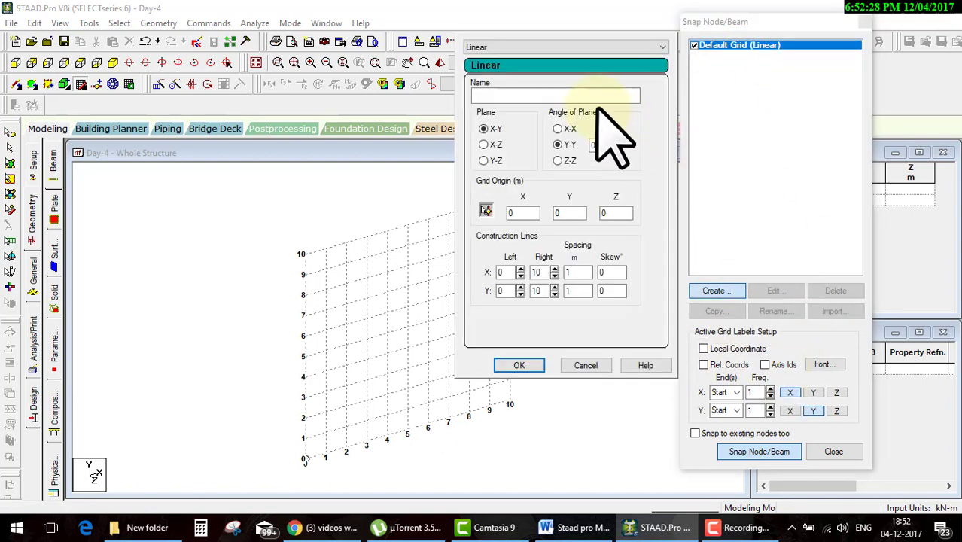
{"action": "left_click", "coordinate": [598, 96]}
{"action": "type", "text": "grid 2"}
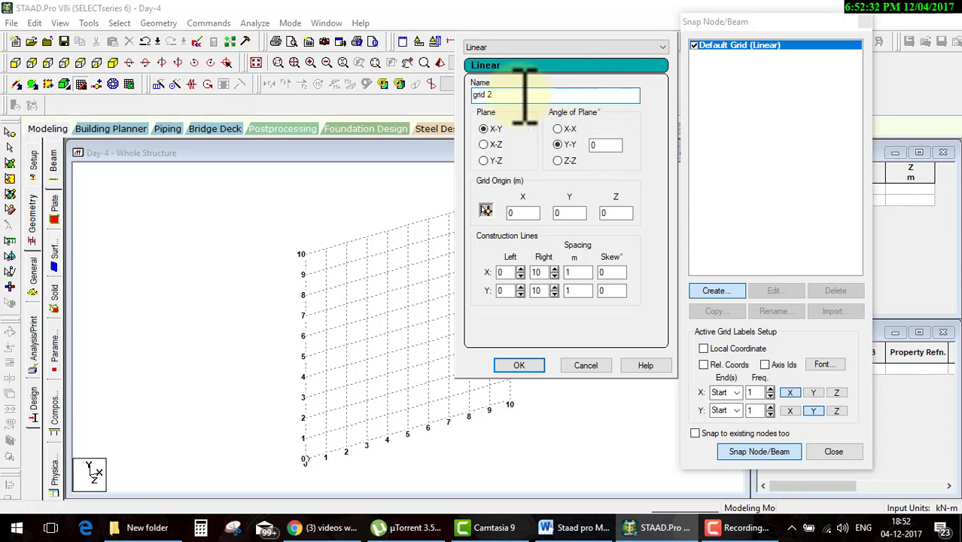
{"action": "left_click", "coordinate": [521, 365]}
{"action": "left_click", "coordinate": [693, 55]}
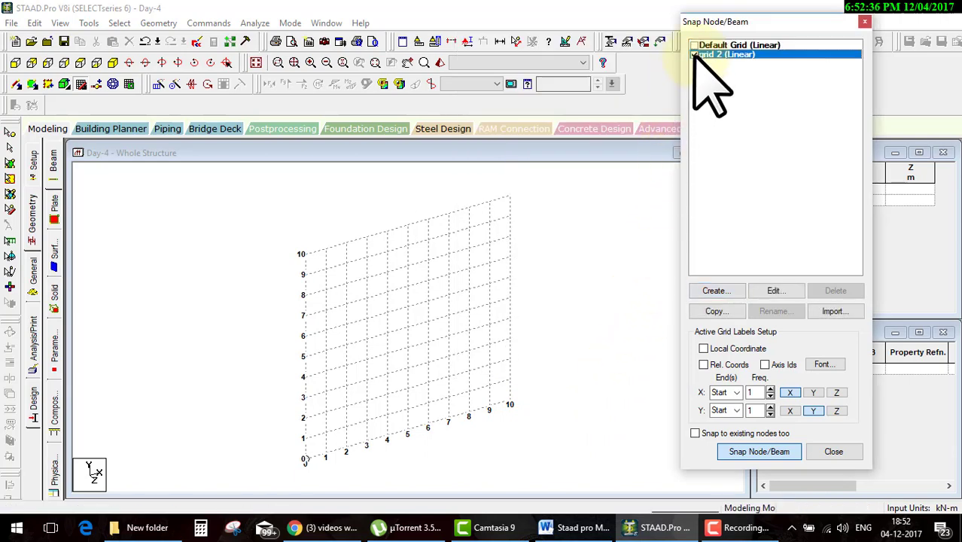
{"action": "left_click", "coordinate": [693, 46]}
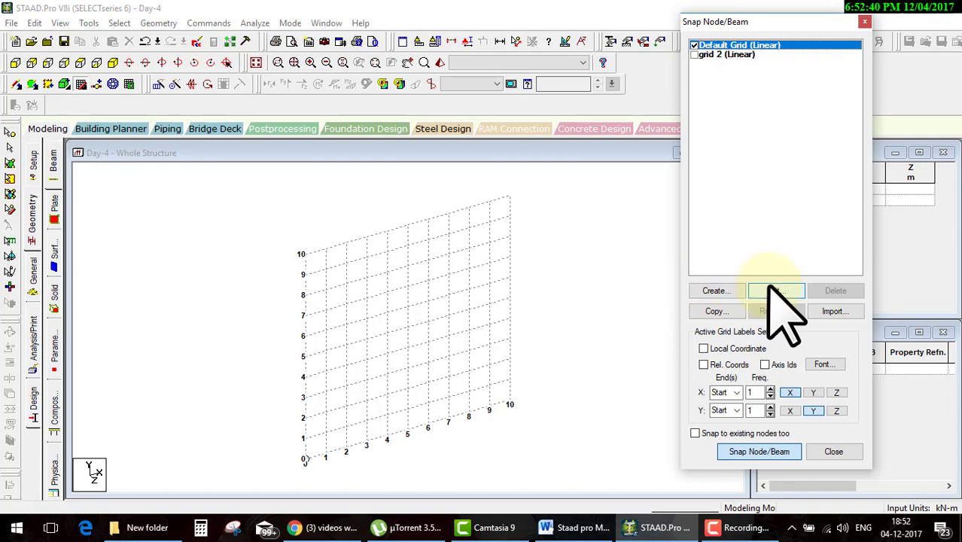
Set the default grid to lie in the X-Z plane
{"action": "left_click", "coordinate": [715, 290]}
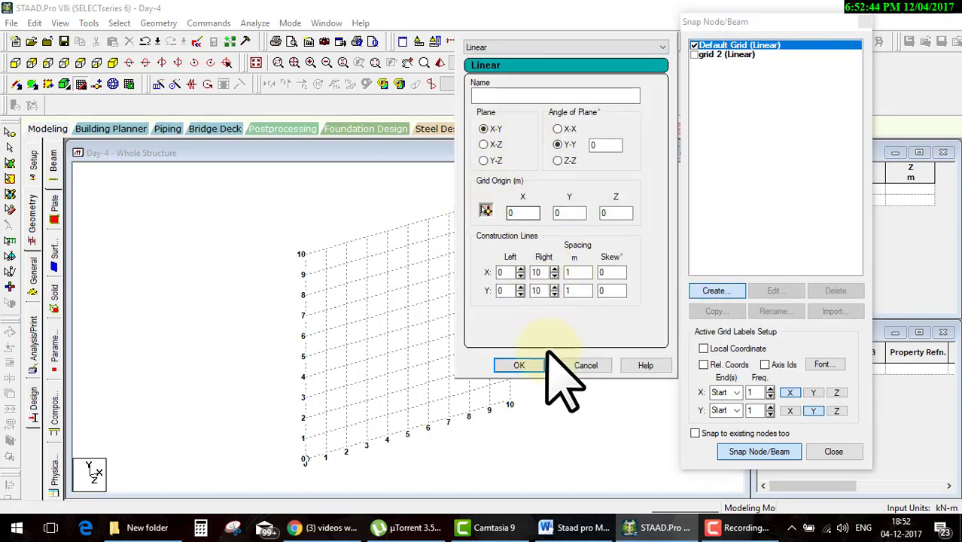
{"action": "left_click", "coordinate": [586, 365]}
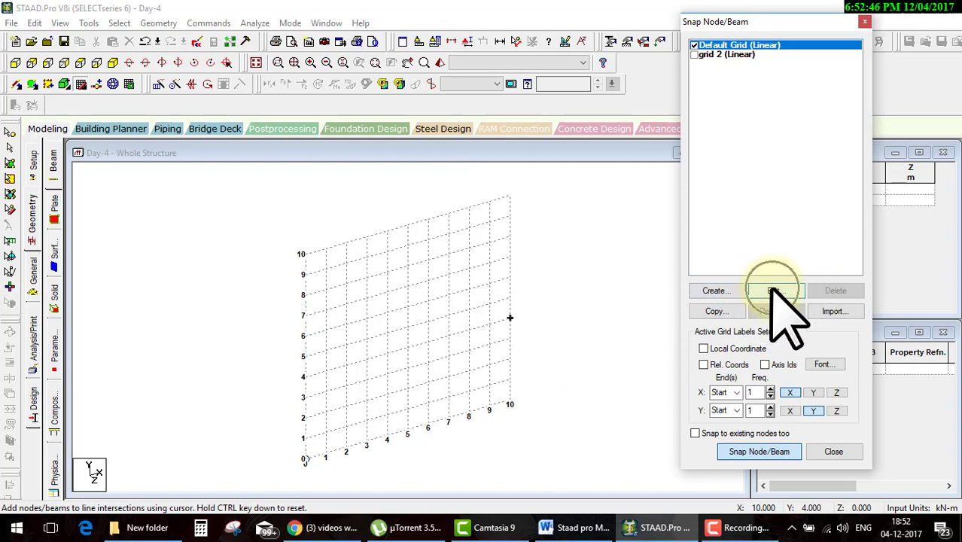
{"action": "left_click", "coordinate": [772, 291]}
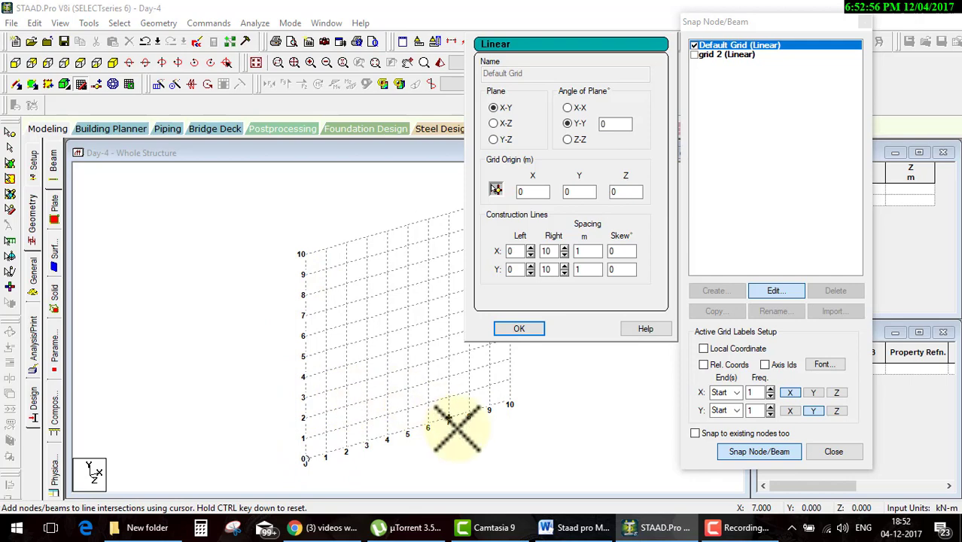
{"action": "left_click", "coordinate": [495, 123]}
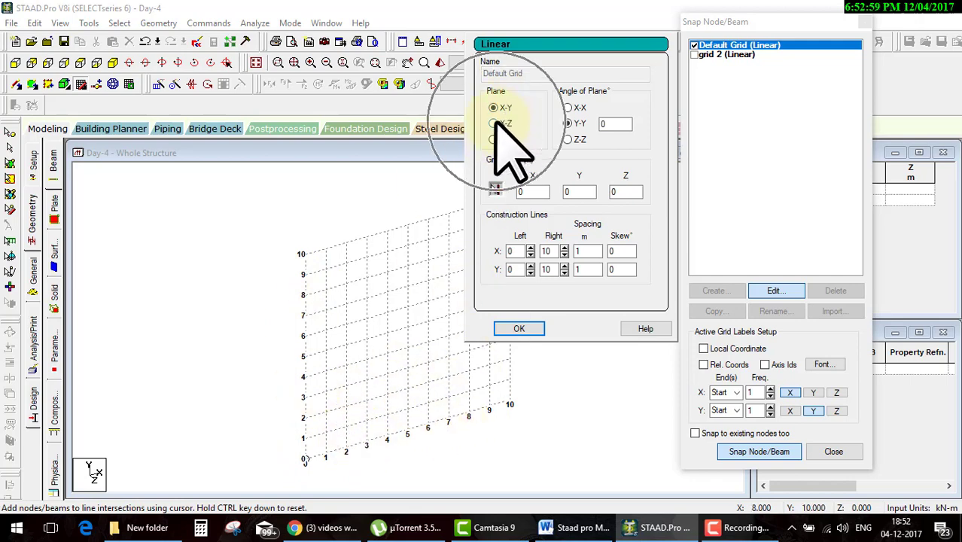
Put the default grid in the X-Y plane, rotated 30° about the Y axis
{"action": "left_click", "coordinate": [518, 328]}
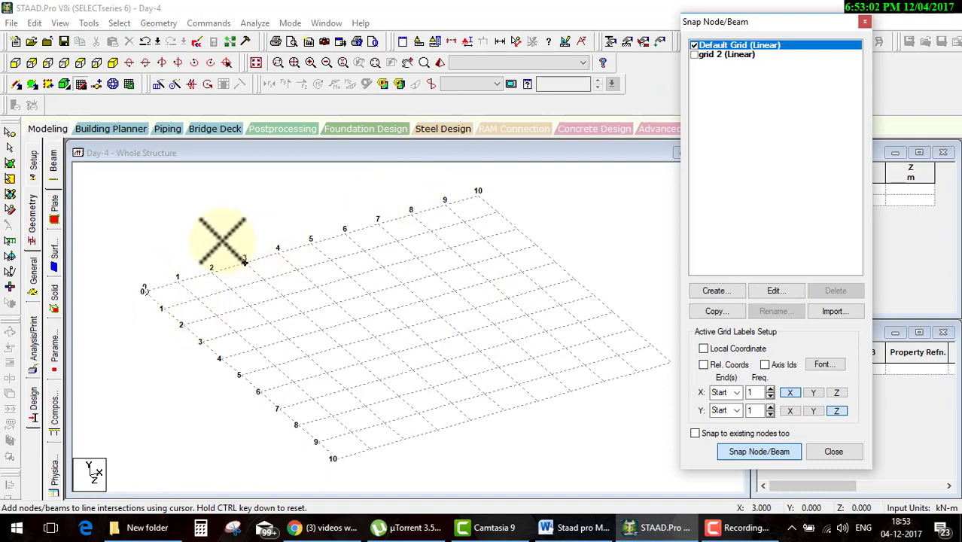
{"action": "left_click", "coordinate": [801, 290]}
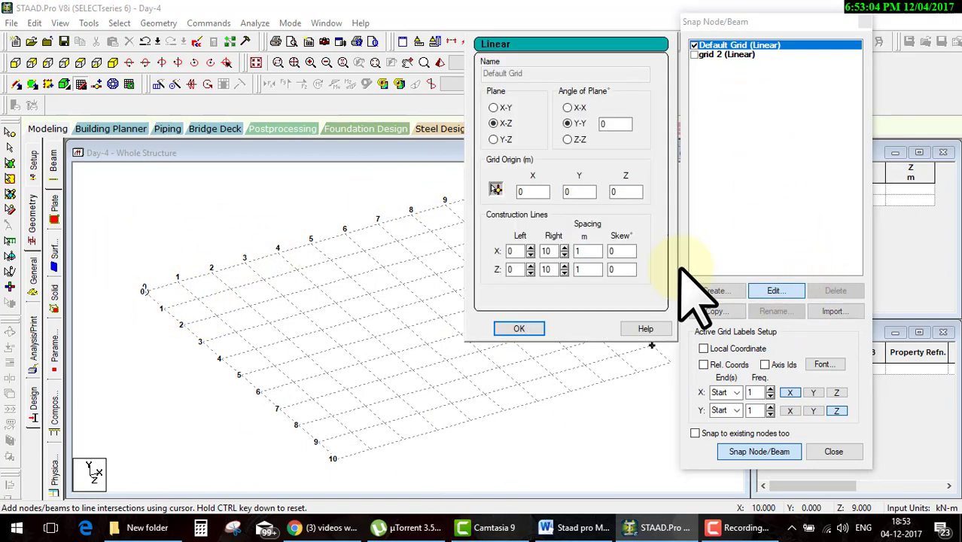
{"action": "left_click", "coordinate": [493, 139]}
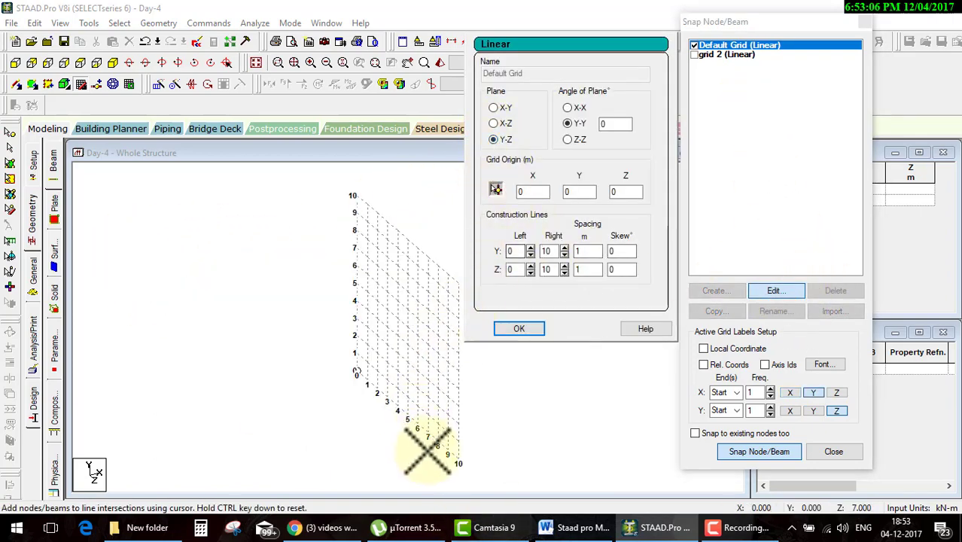
{"action": "left_click", "coordinate": [494, 108]}
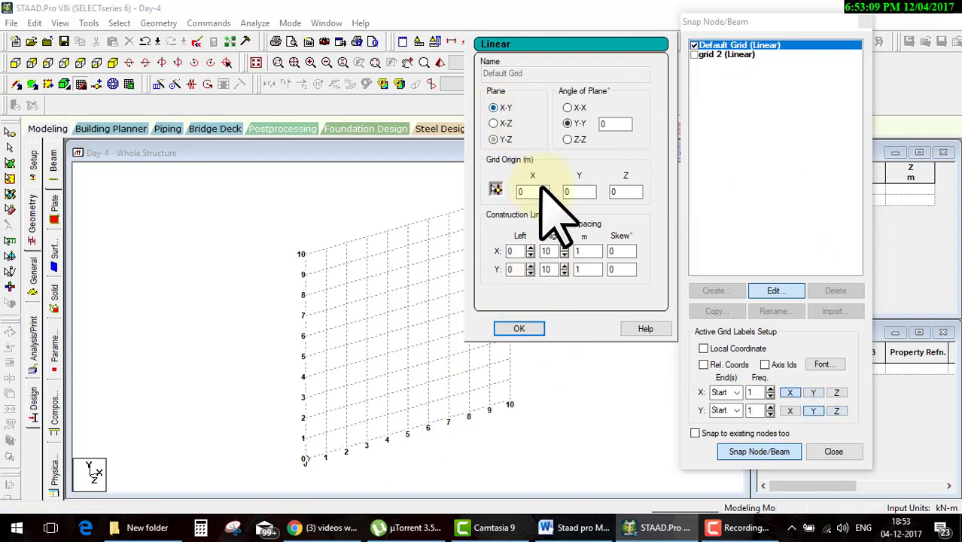
{"action": "left_click", "coordinate": [568, 124]}
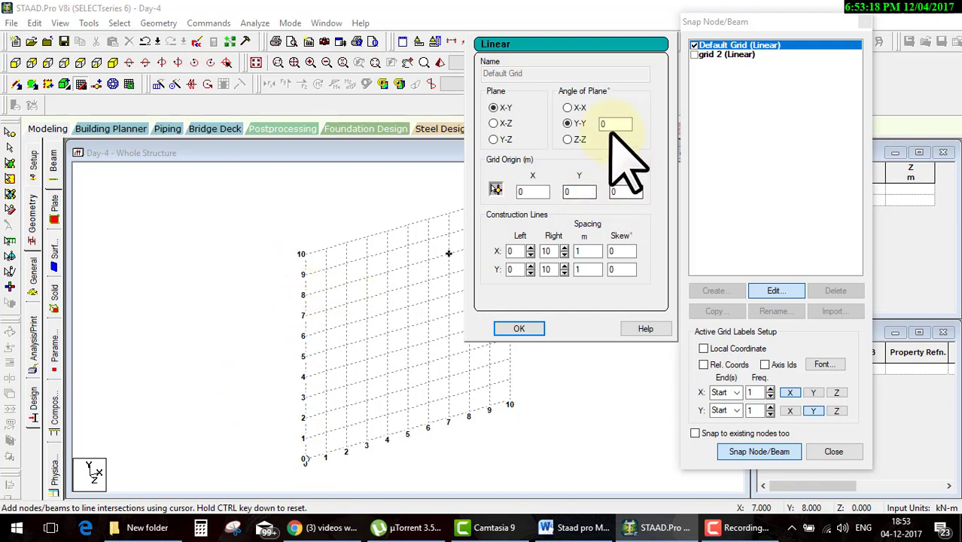
{"action": "double_click", "coordinate": [606, 123]}
{"action": "type", "text": "30"}
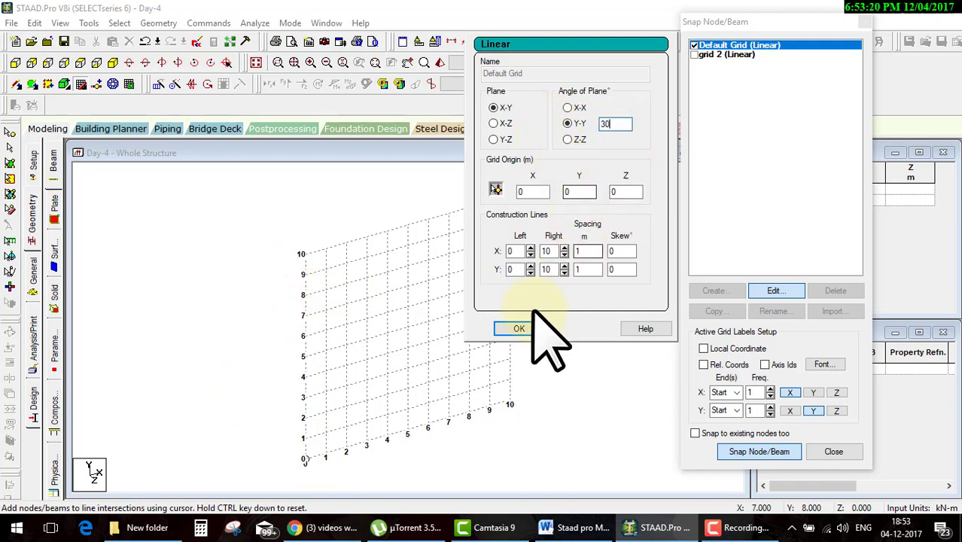
{"action": "left_click", "coordinate": [521, 328]}
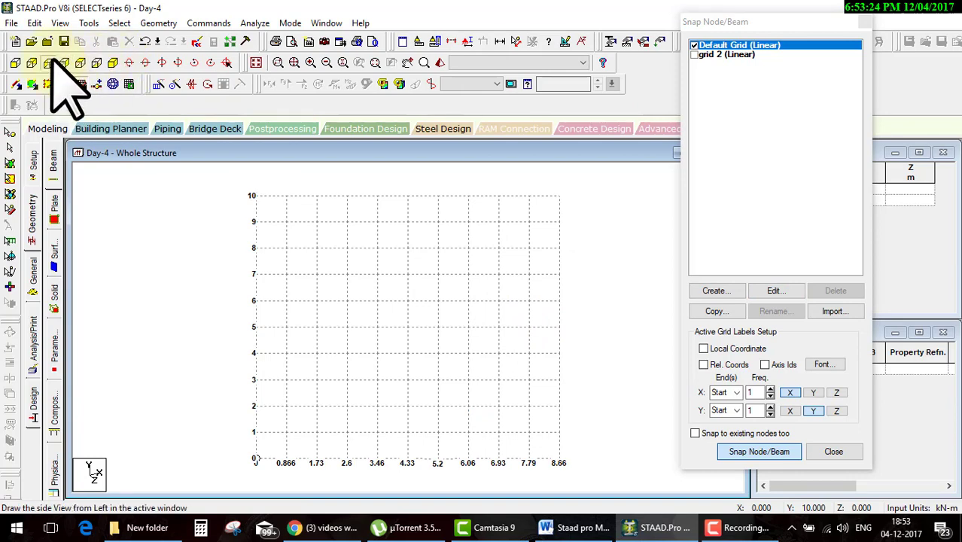
Switch to the front view and zoom to fit the rotated grid
{"action": "left_click", "coordinate": [66, 61]}
{"action": "left_click", "coordinate": [15, 62]}
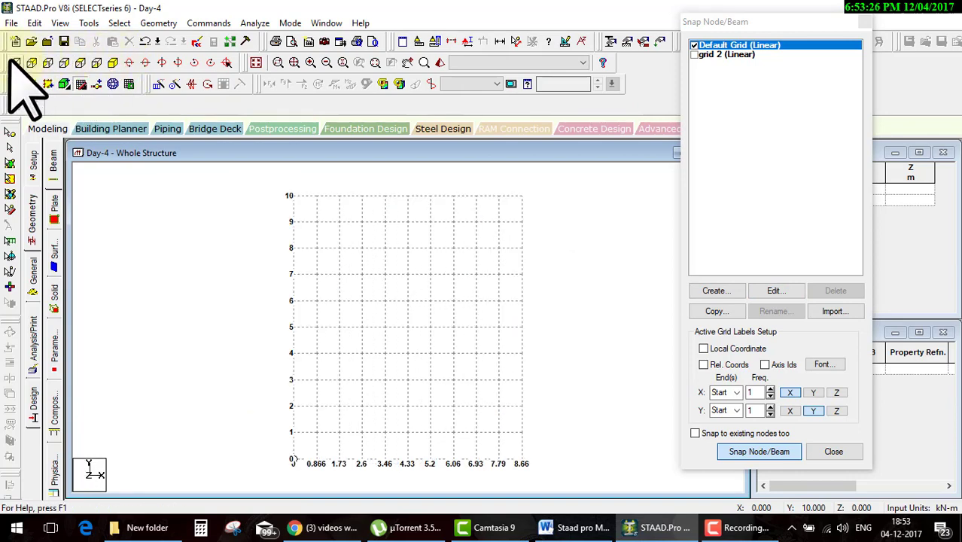
{"action": "left_click", "coordinate": [105, 61]}
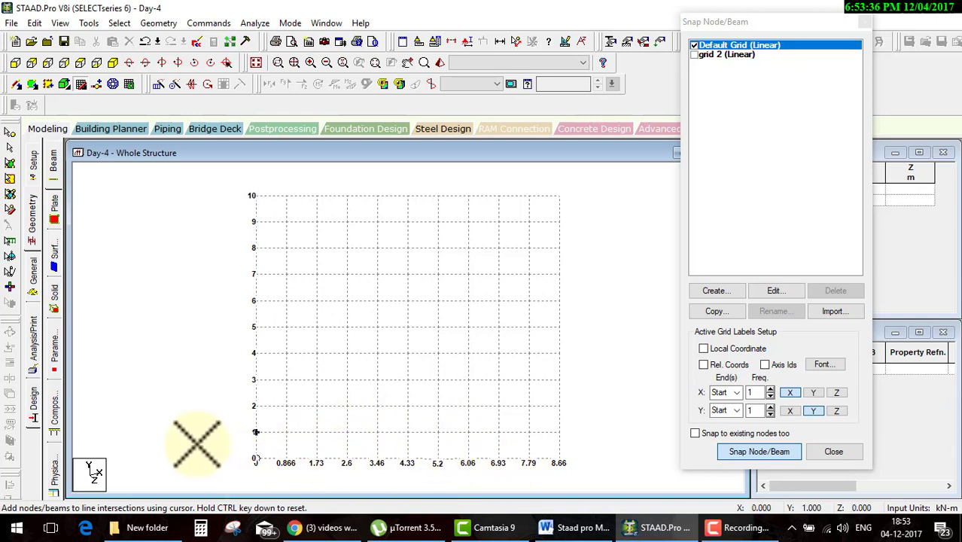
Remove the default grid's rotation and shift its origin X to -2
{"action": "left_click", "coordinate": [771, 291]}
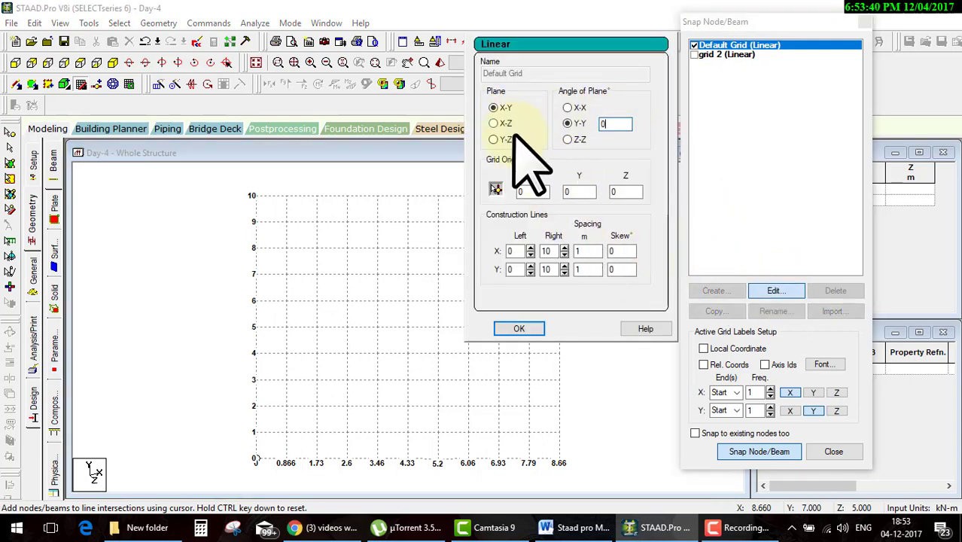
{"action": "type", "text": "3"}
{"action": "left_click", "coordinate": [518, 328]}
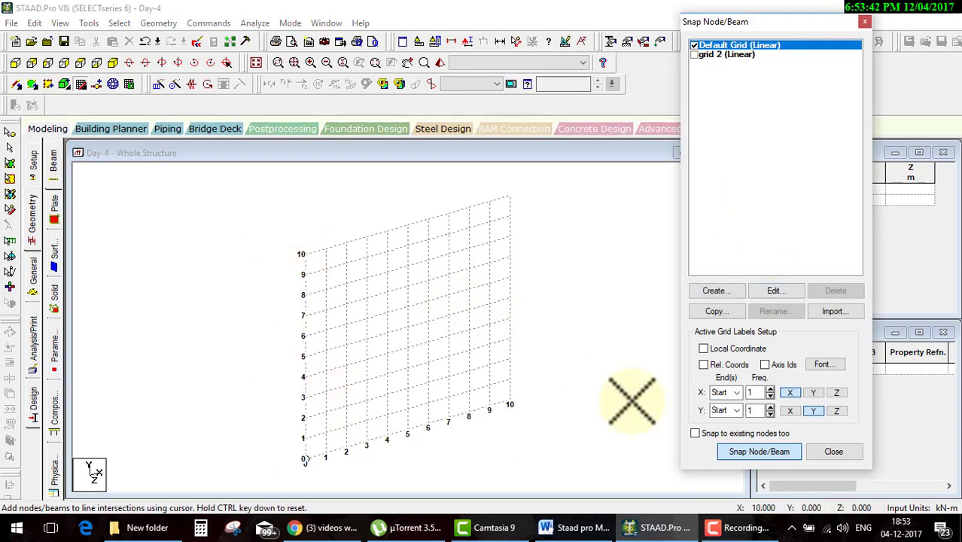
{"action": "left_click", "coordinate": [773, 292]}
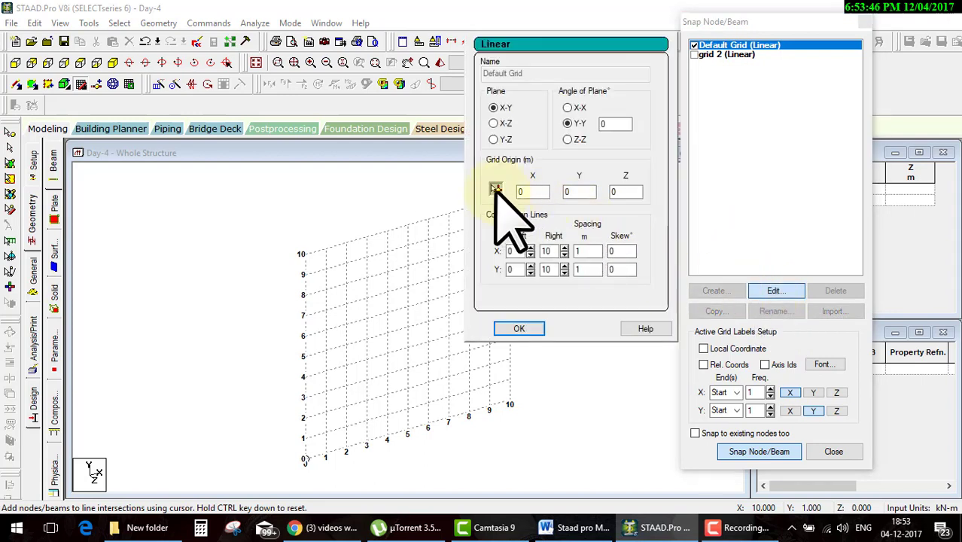
{"action": "left_click", "coordinate": [304, 456]}
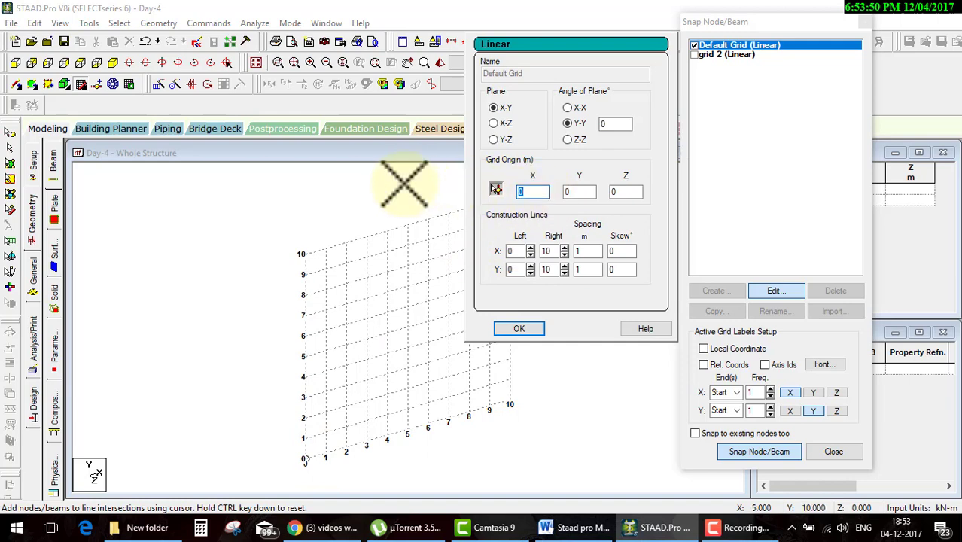
{"action": "type", "text": "-2"}
{"action": "left_click", "coordinate": [518, 328]}
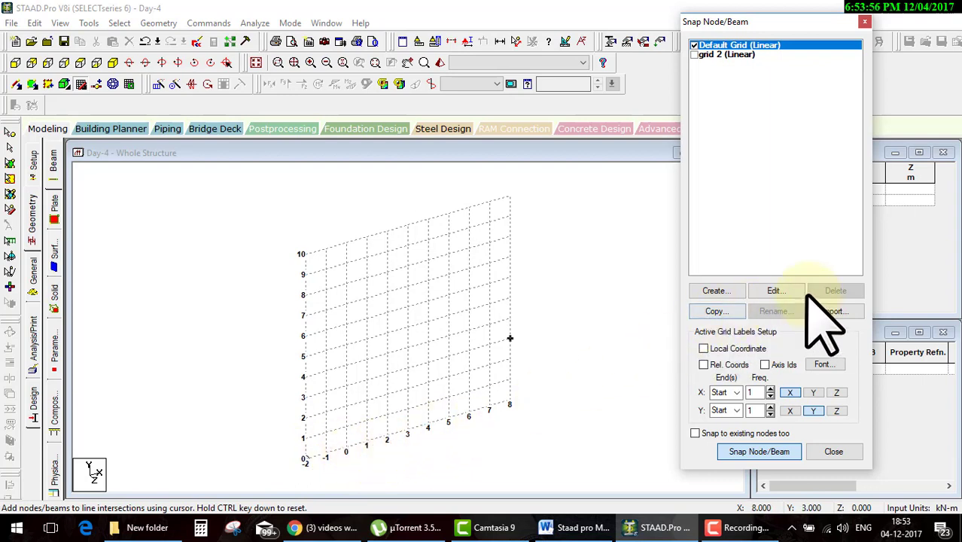
Reset the grid origin X to 0 and extend the grid to -5 in X and -4 in Y
{"action": "left_click", "coordinate": [776, 290]}
{"action": "left_click", "coordinate": [538, 194]}
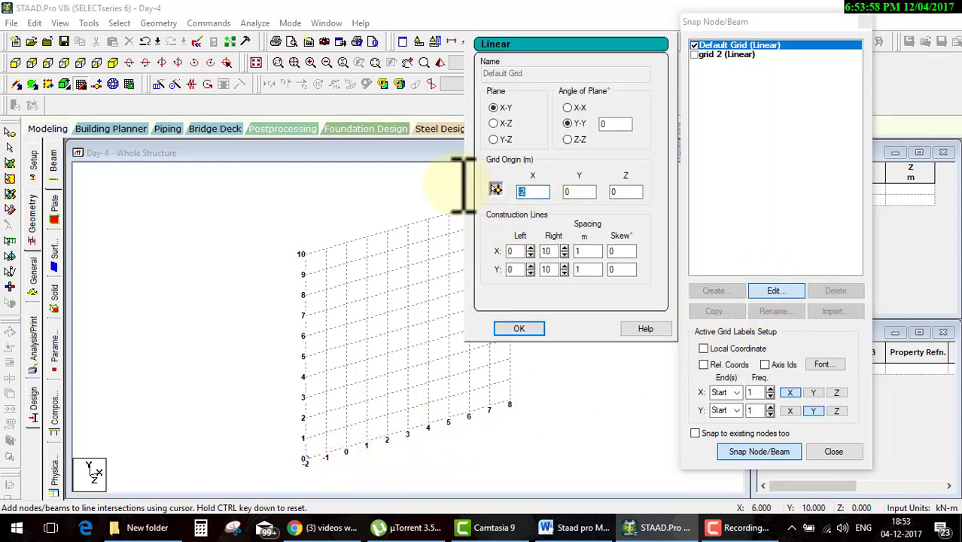
{"action": "type", "text": "0"}
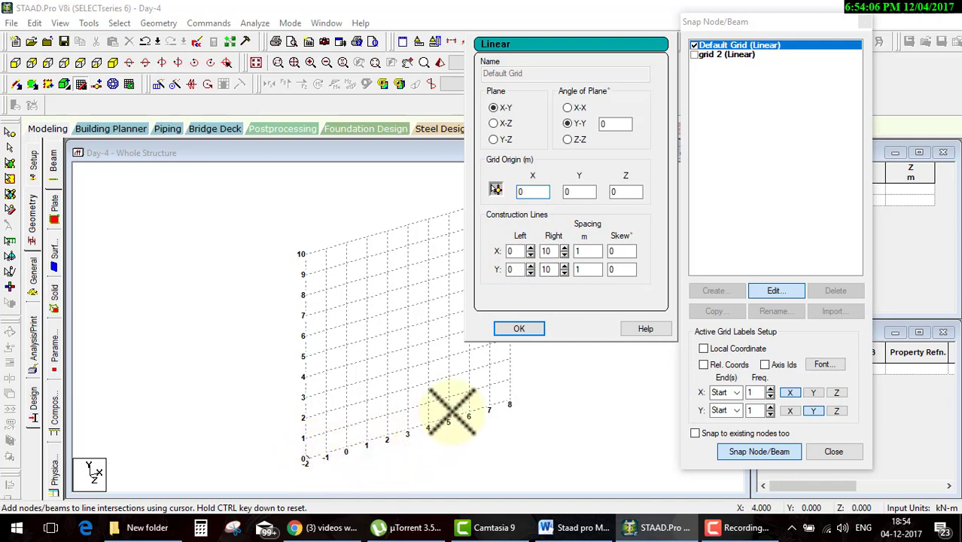
{"action": "left_click", "coordinate": [553, 254]}
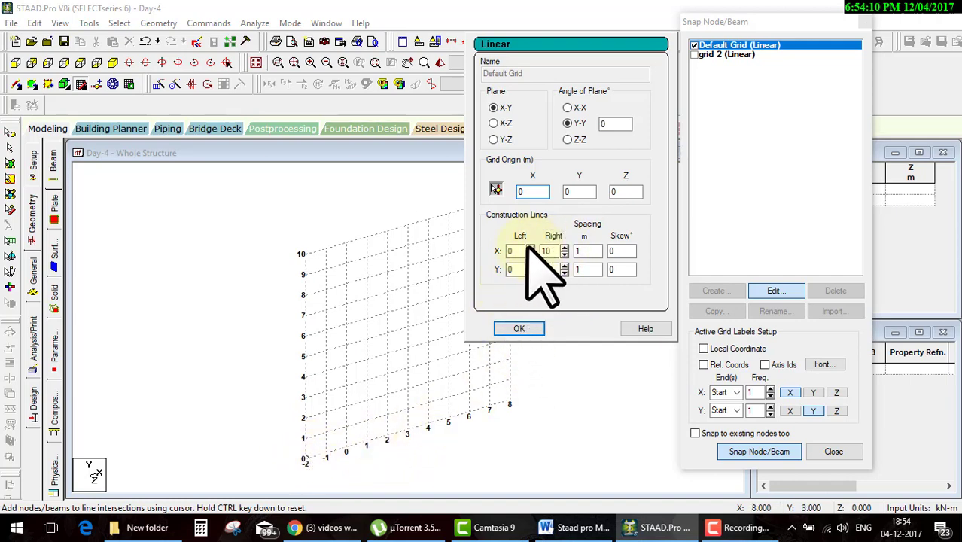
{"action": "left_click", "coordinate": [530, 248]}
{"action": "left_click", "coordinate": [530, 248]}
{"action": "left_click", "coordinate": [530, 248]}
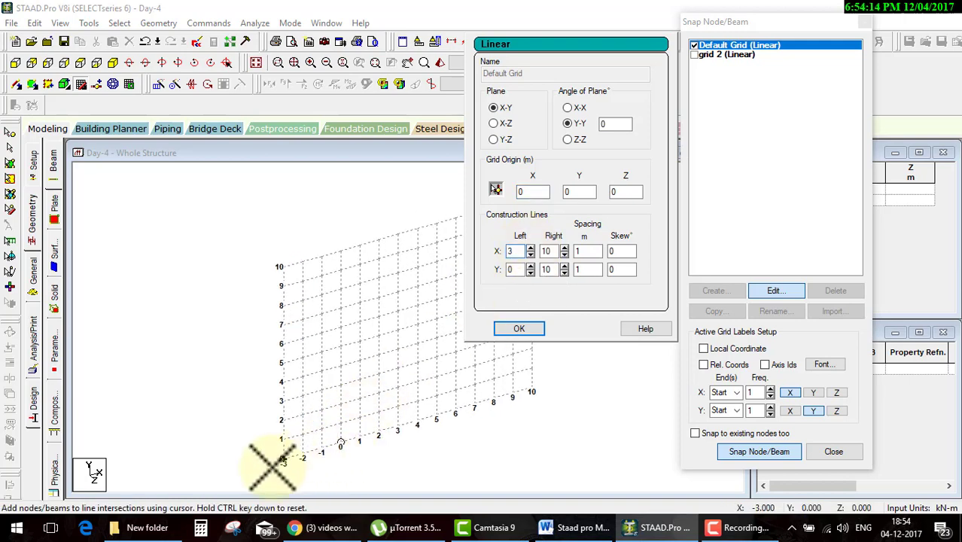
{"action": "left_click", "coordinate": [530, 247]}
{"action": "left_click", "coordinate": [530, 248]}
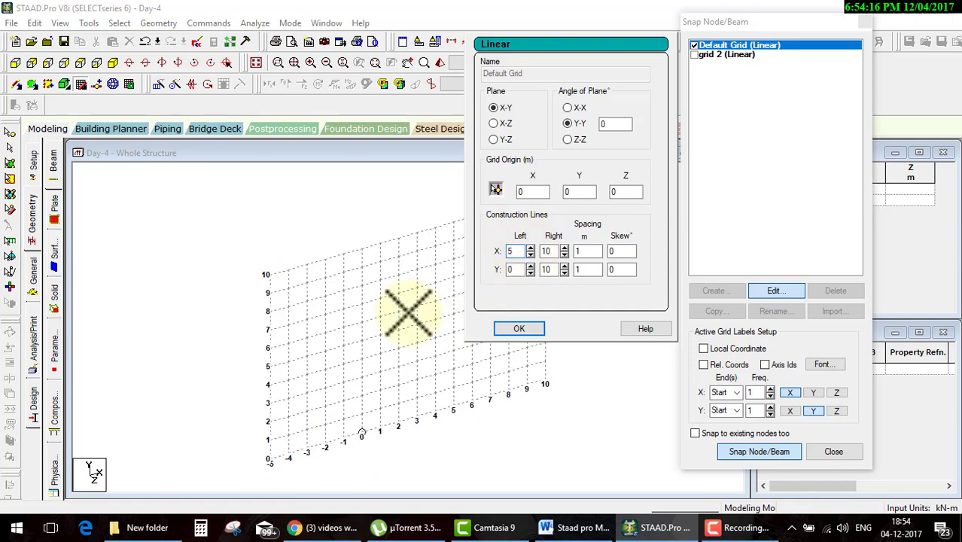
{"action": "left_click", "coordinate": [529, 265]}
{"action": "left_click", "coordinate": [529, 266]}
{"action": "left_click", "coordinate": [530, 265]}
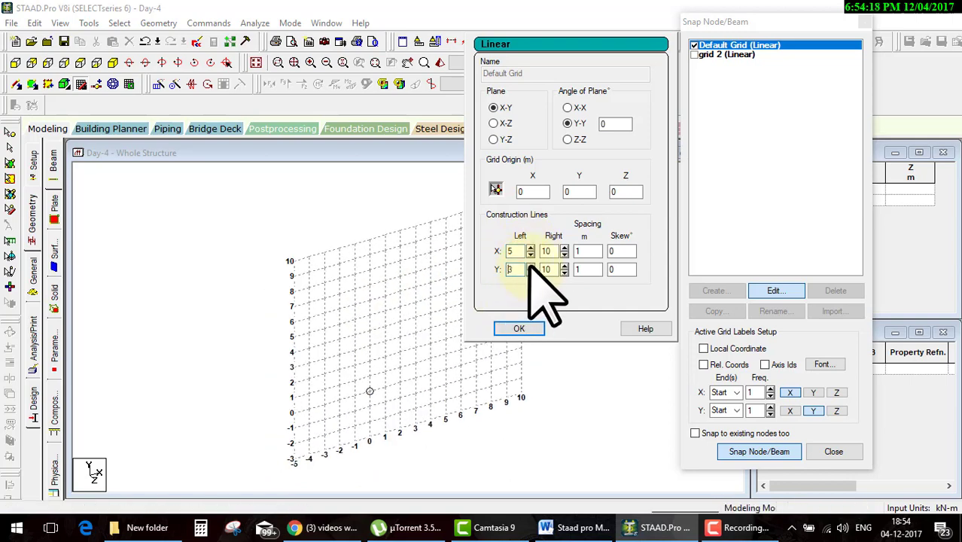
{"action": "left_click", "coordinate": [530, 266]}
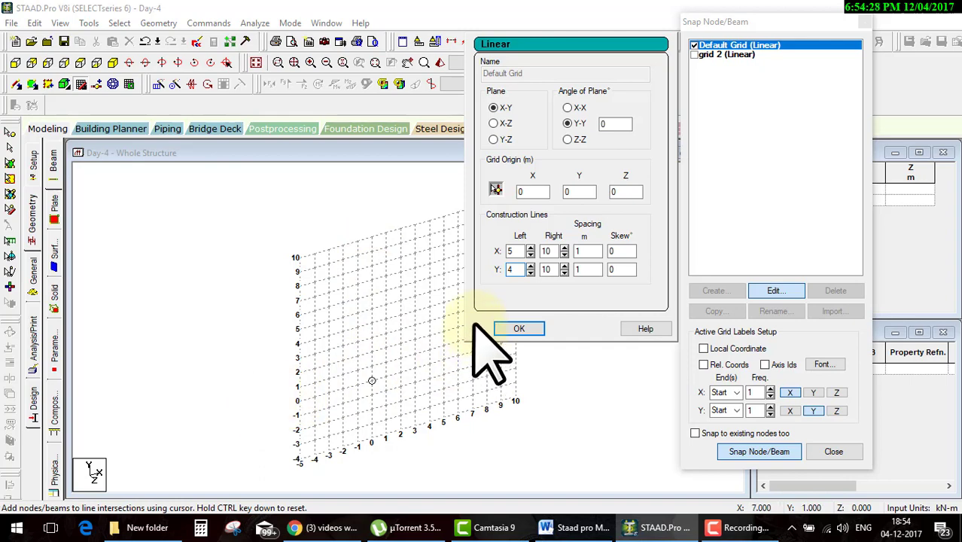
Set the X and Y grid extents to 0–10 at 1 m spacing
{"action": "double_click", "coordinate": [509, 251]}
{"action": "type", "text": "0"}
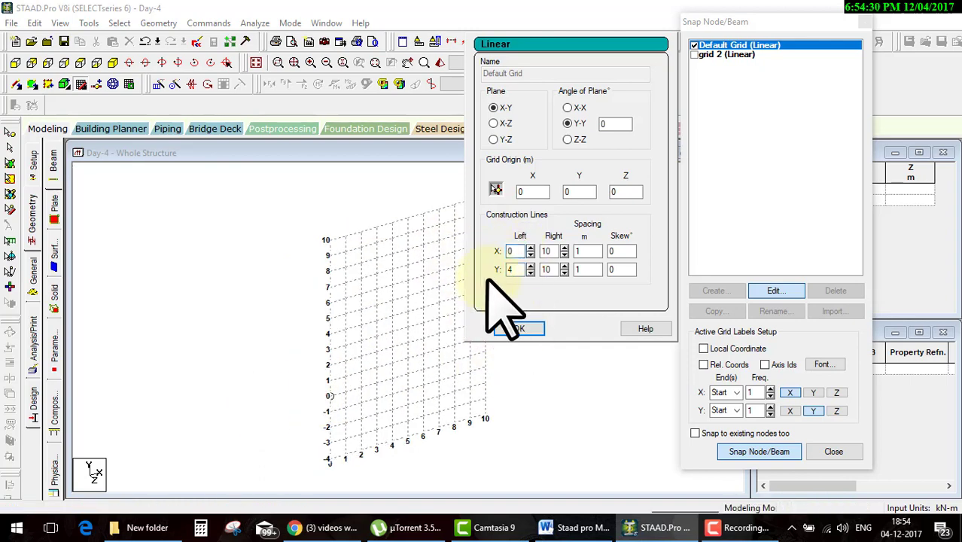
{"action": "double_click", "coordinate": [510, 269]}
{"action": "type", "text": "0"}
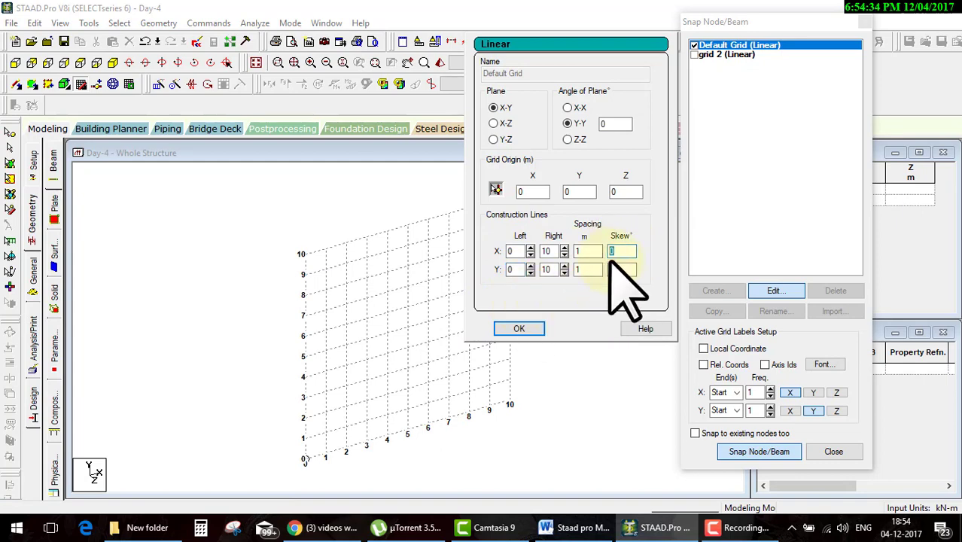
{"action": "type", "text": "10"}
{"action": "left_click", "coordinate": [517, 328]}
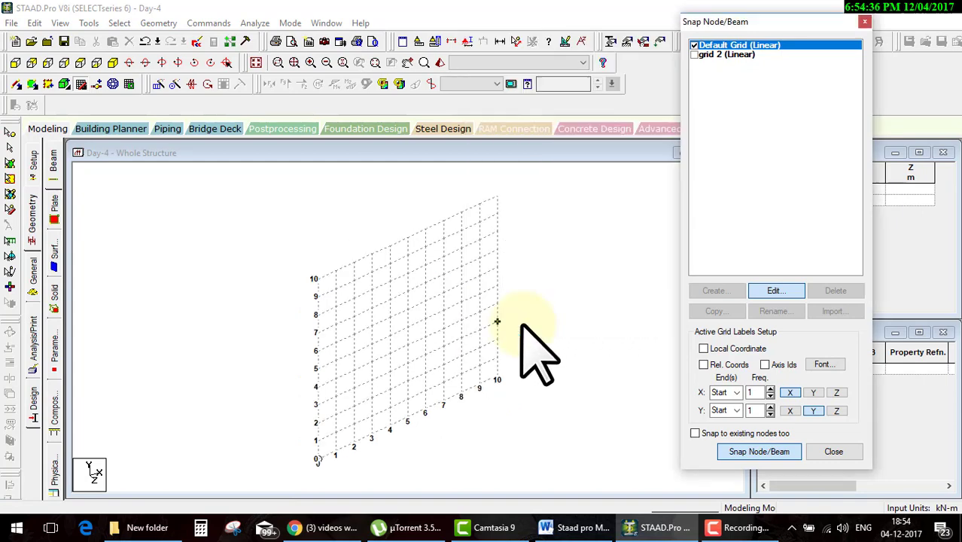
Reopen the default grid settings unchanged and cancel a grid import
{"action": "left_click", "coordinate": [775, 291]}
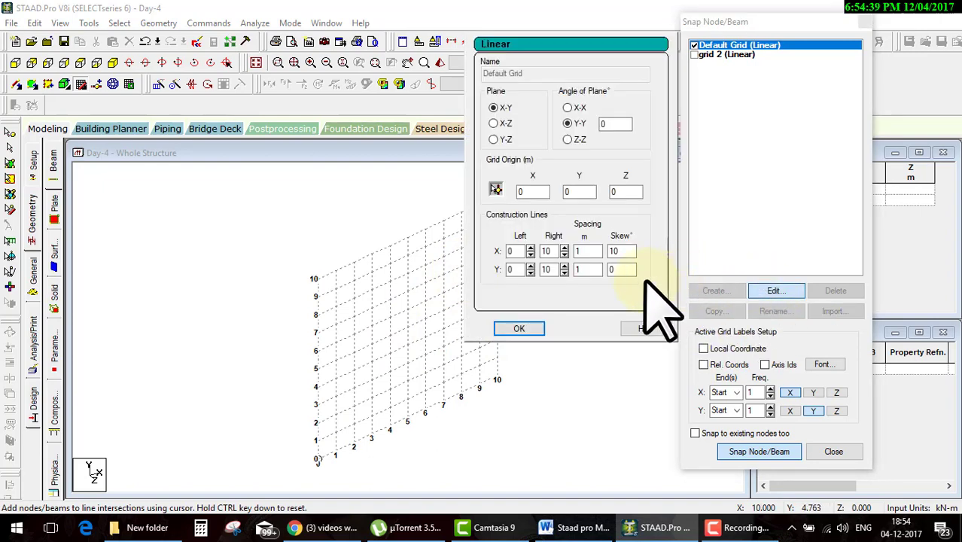
{"action": "left_click", "coordinate": [519, 328]}
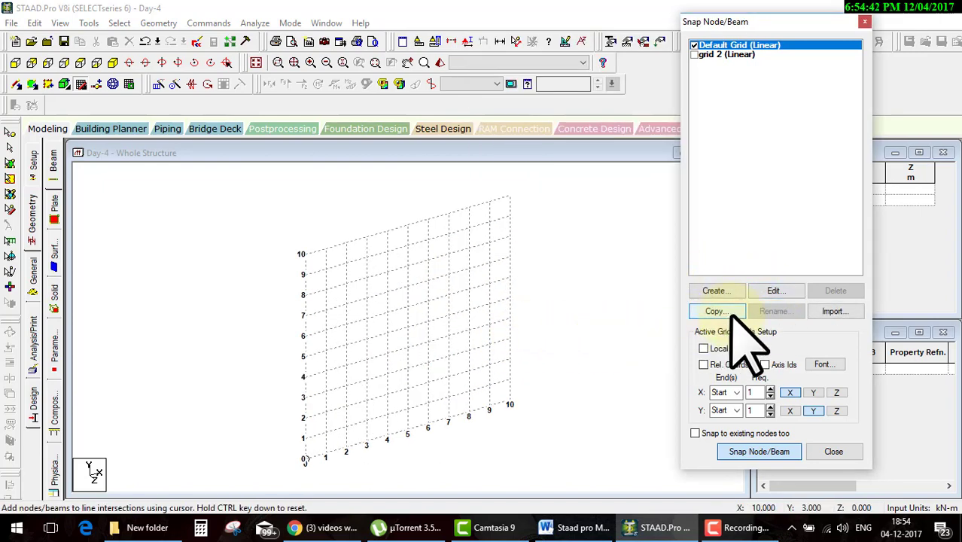
{"action": "left_click", "coordinate": [831, 310]}
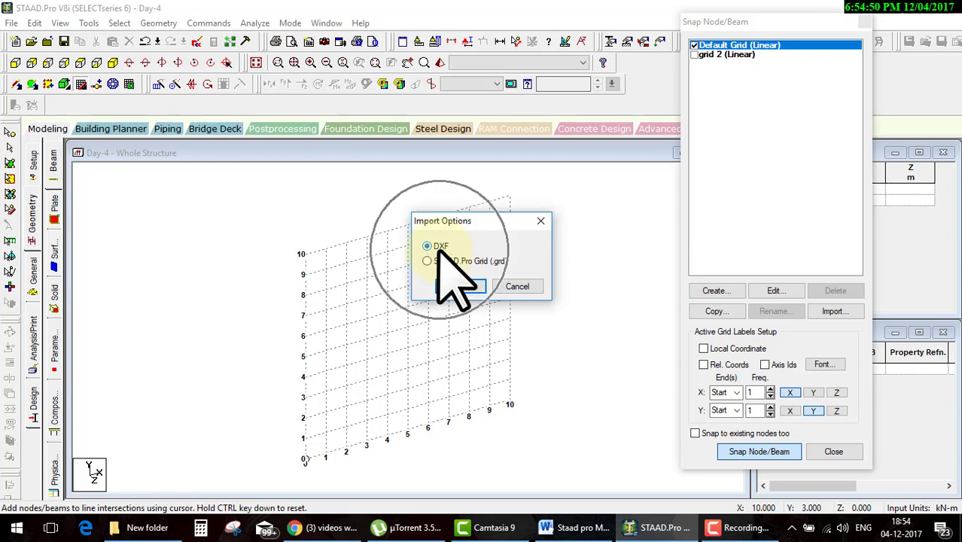
{"action": "left_click", "coordinate": [514, 286]}
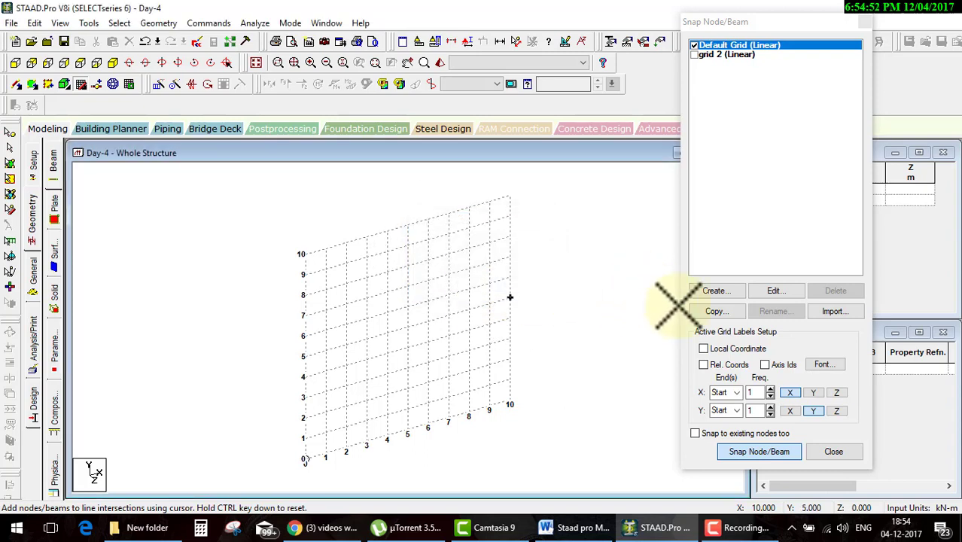
Set the X grid-label frequency back to 1 and close the Snap Node/Beam panel
{"action": "left_click", "coordinate": [770, 390]}
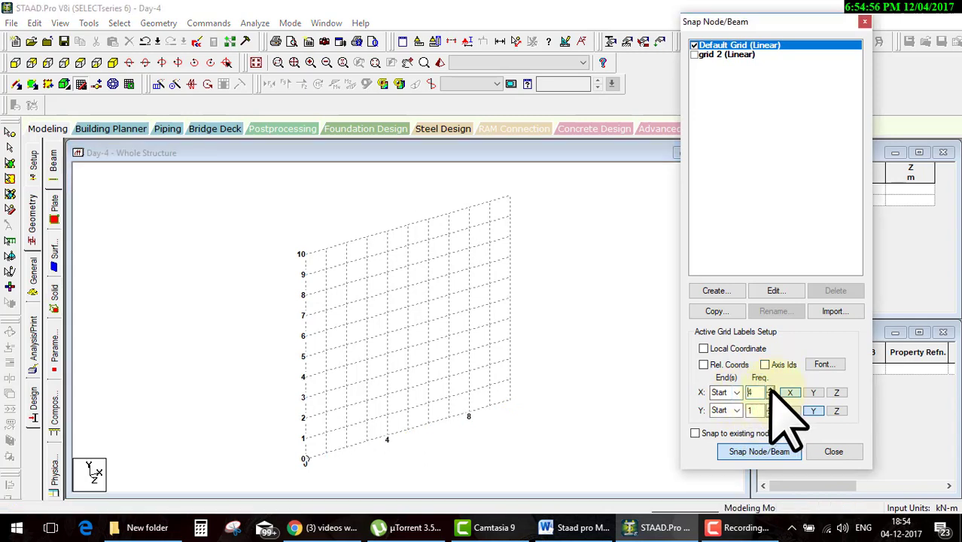
{"action": "left_click", "coordinate": [771, 389]}
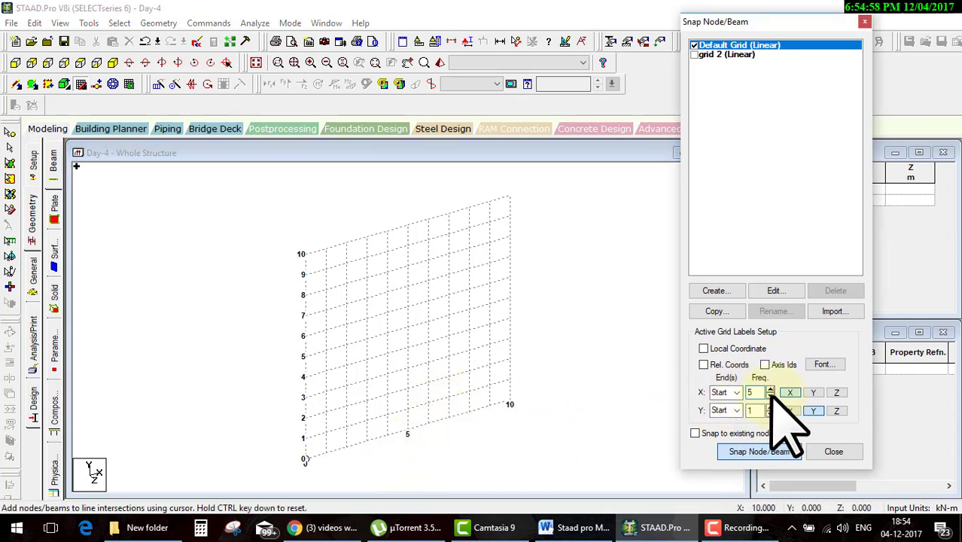
{"action": "left_click", "coordinate": [770, 395]}
{"action": "left_click", "coordinate": [770, 395]}
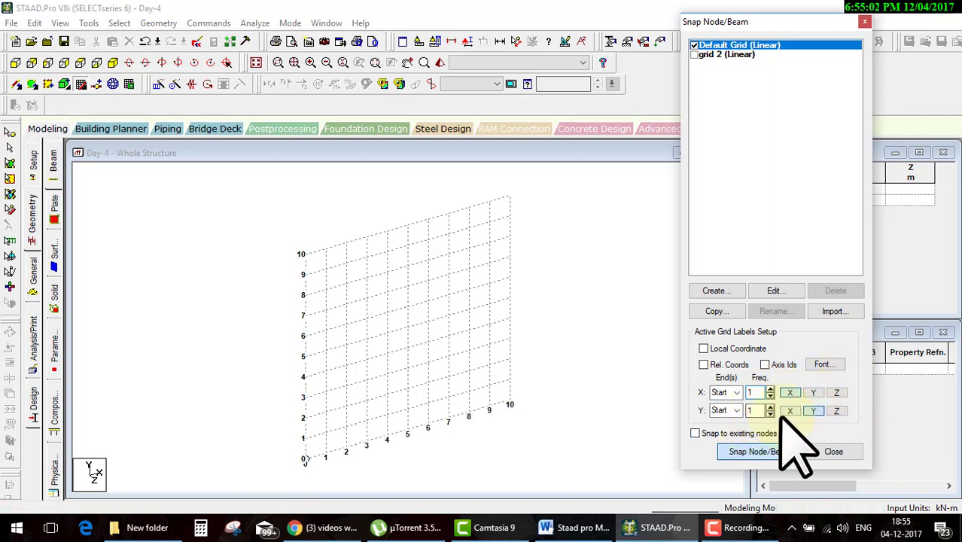
{"action": "left_click", "coordinate": [835, 449]}
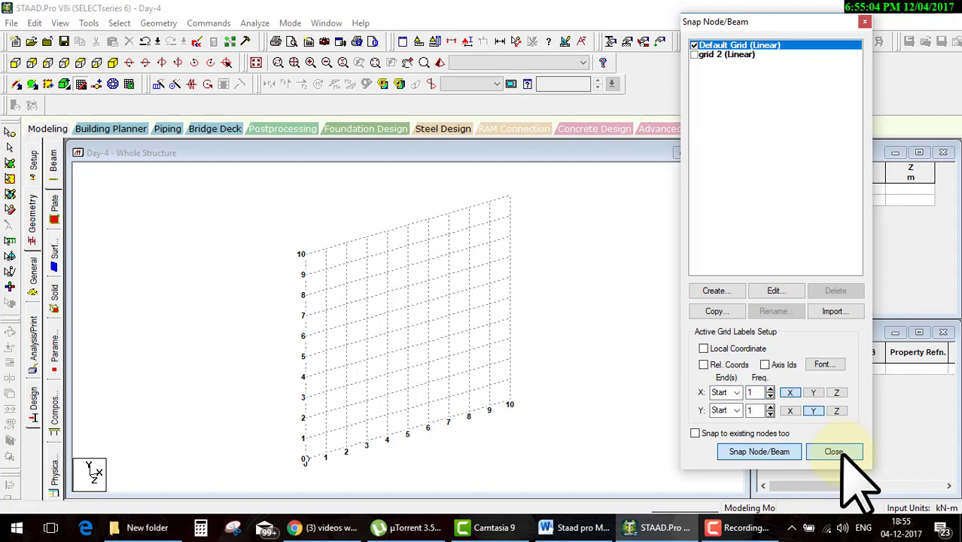
{"action": "left_click", "coordinate": [835, 451]}
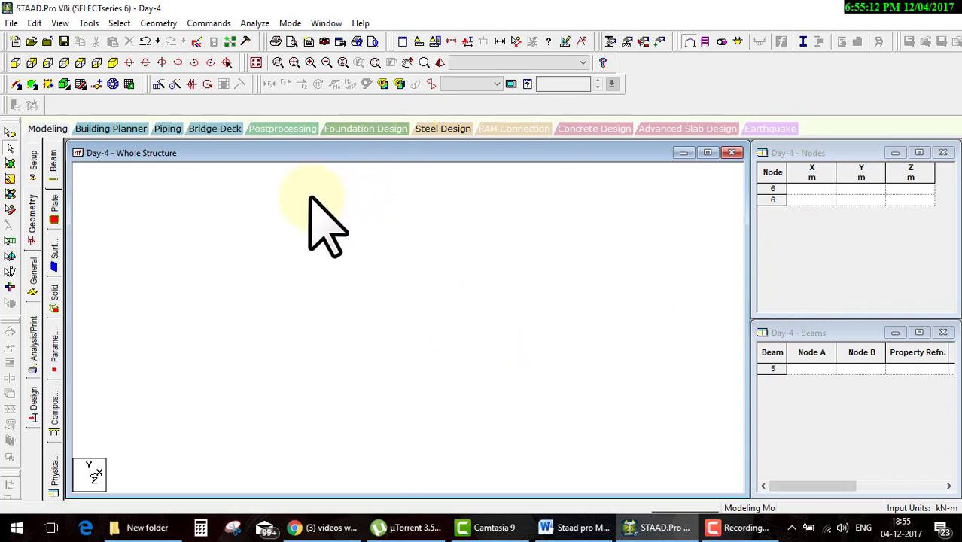
Draw connected vertical and horizontal beams from the grid origin out to the grid point at 8
{"action": "left_click", "coordinate": [80, 84]}
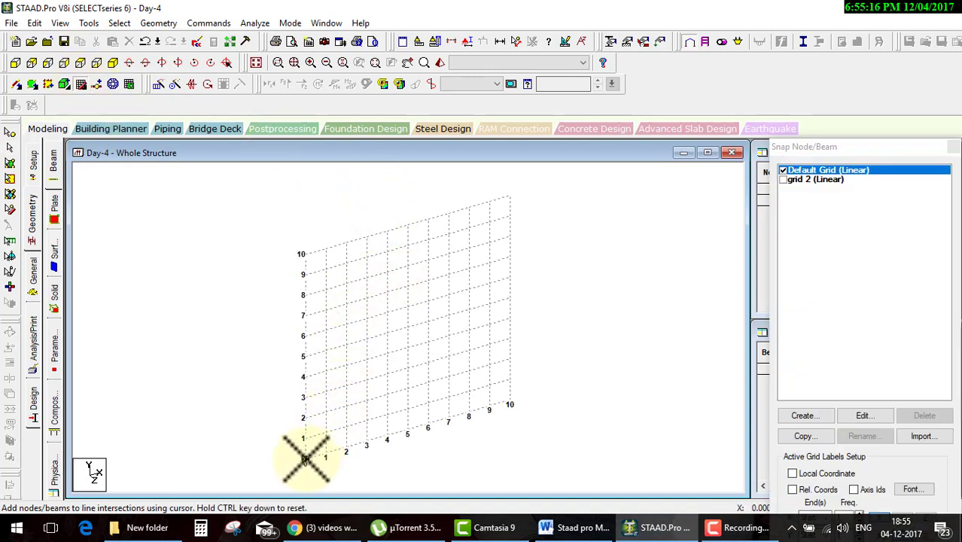
{"action": "left_click", "coordinate": [304, 458]}
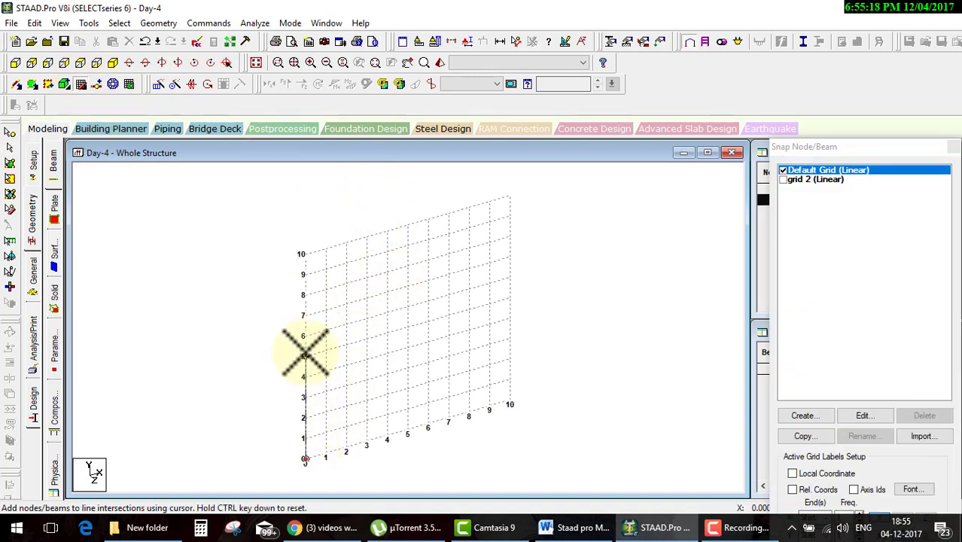
{"action": "left_click", "coordinate": [304, 355]}
{"action": "left_click", "coordinate": [407, 327]}
{"action": "left_click", "coordinate": [407, 431]}
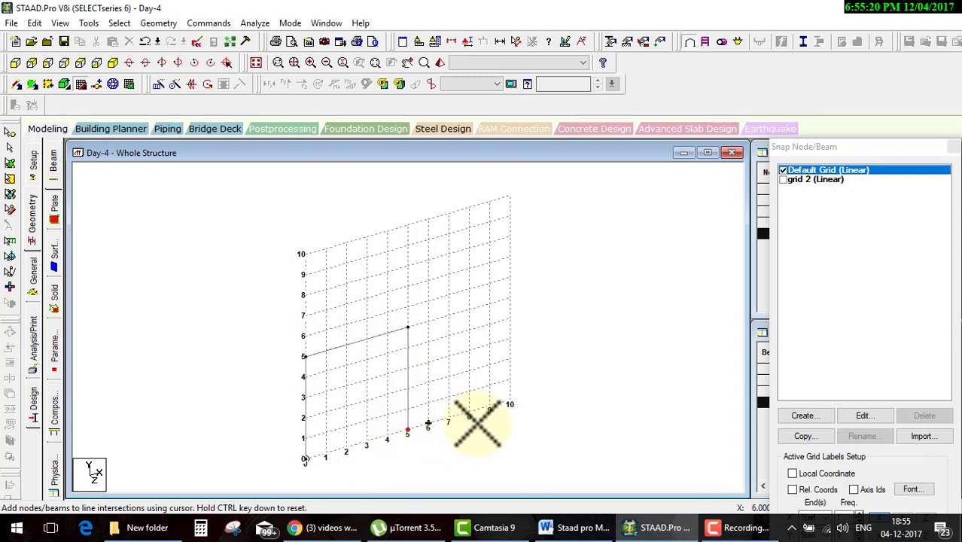
{"action": "left_click", "coordinate": [468, 414]}
{"action": "left_click", "coordinate": [468, 288]}
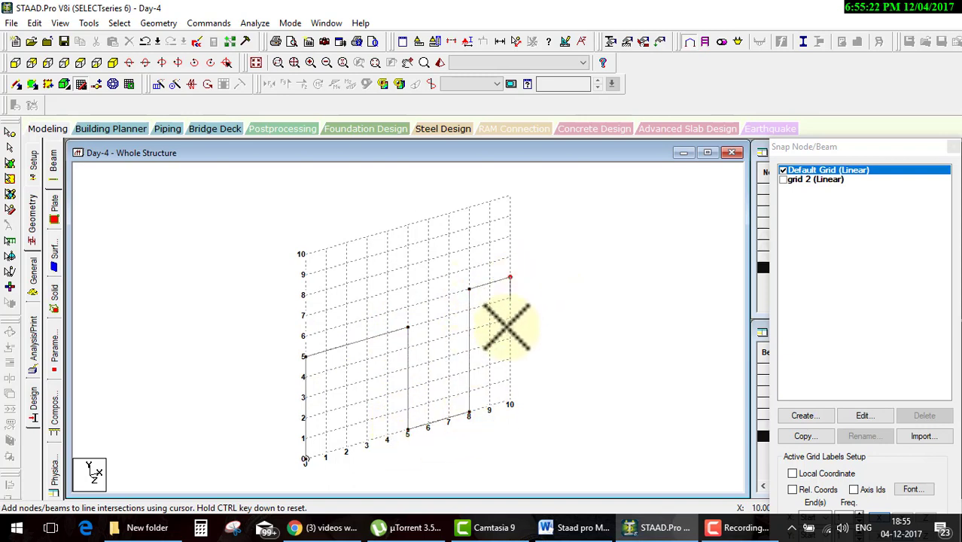
Add diagonal and vertical beams meeting at an apex node near the top of the grid
{"action": "left_click", "coordinate": [509, 398]}
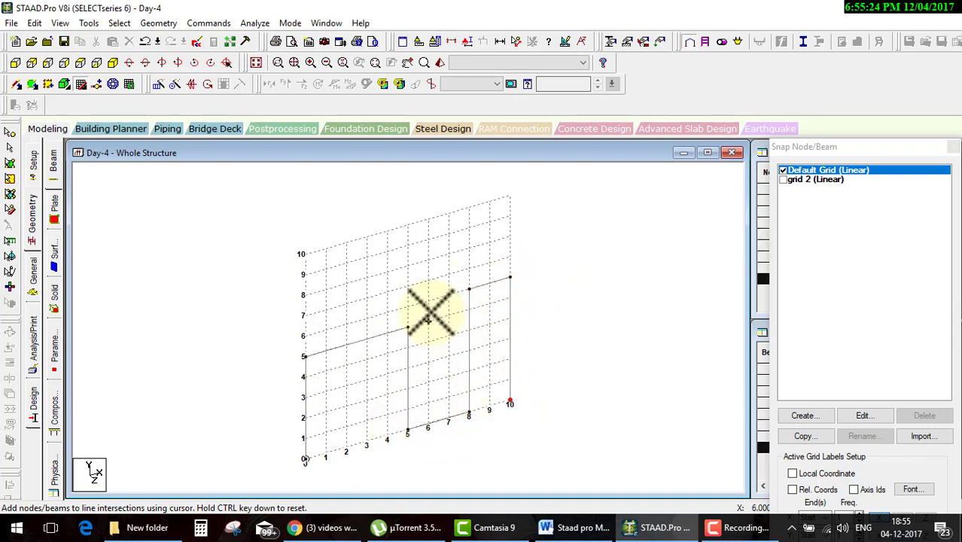
{"action": "left_click", "coordinate": [366, 277]}
{"action": "left_click", "coordinate": [366, 420]}
{"action": "left_click", "coordinate": [448, 256]}
{"action": "left_click", "coordinate": [489, 323]}
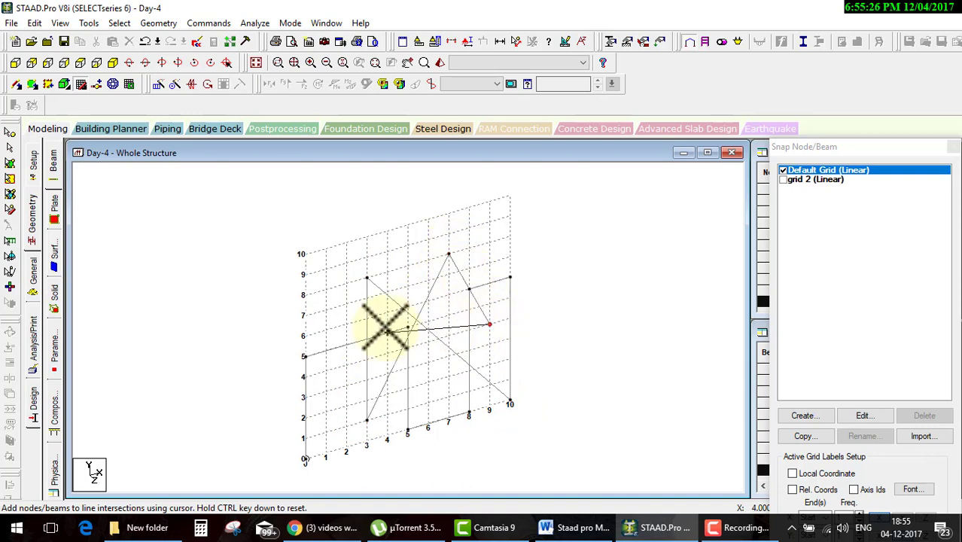
{"action": "left_click", "coordinate": [387, 333]}
{"action": "left_click", "coordinate": [741, 527]}
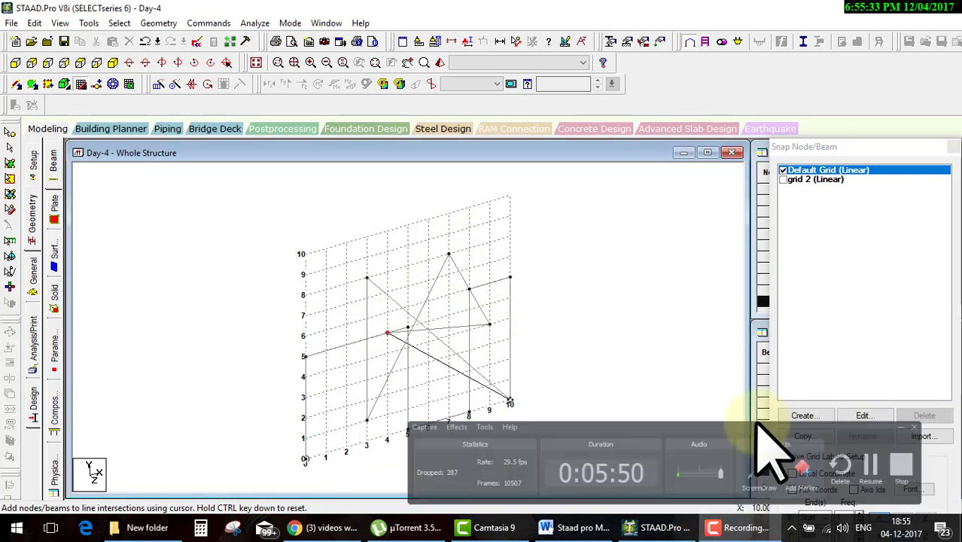
{"action": "left_click", "coordinate": [468, 248]}
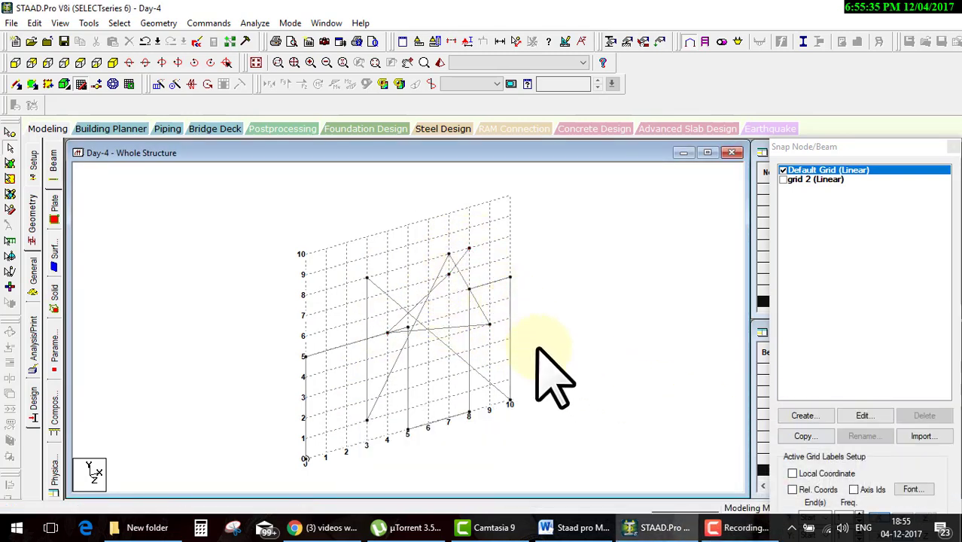
Delete the 14 practice beams and their nodes, leaving only the (0,0,0)–(0,5,0) column, and close the grid panel
{"action": "left_click_drag", "start_coordinate": [566, 431], "coordinate": [329, 243]}
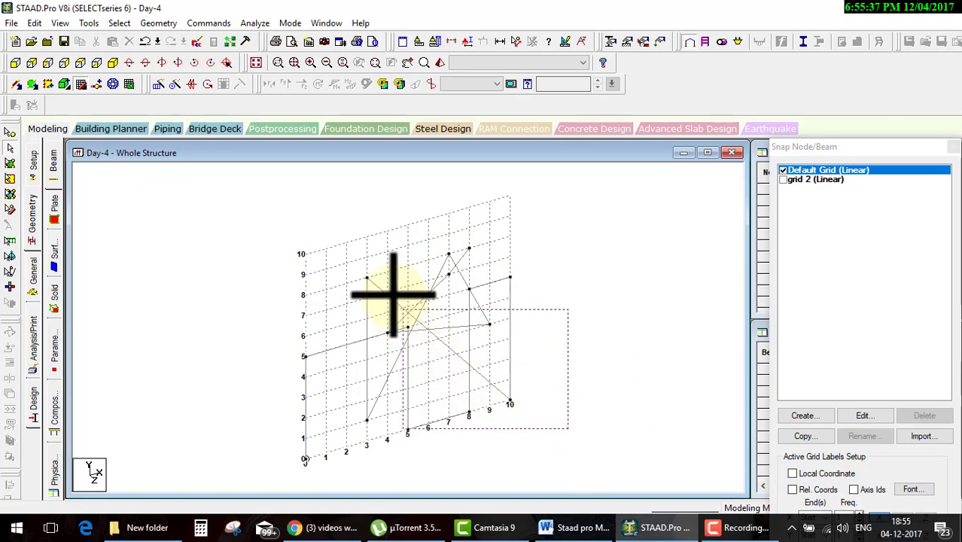
{"action": "key", "text": "Delete"}
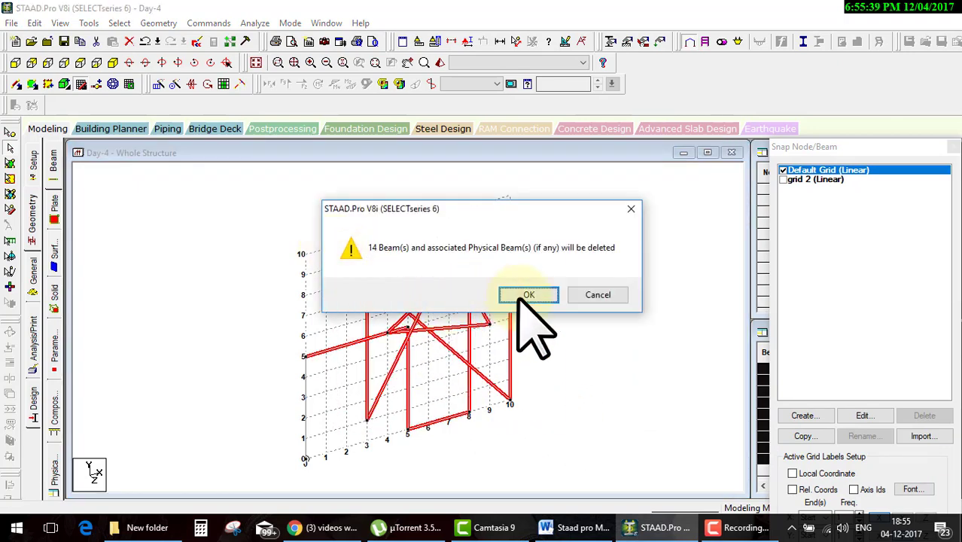
{"action": "left_click", "coordinate": [519, 295]}
{"action": "left_click", "coordinate": [519, 295]}
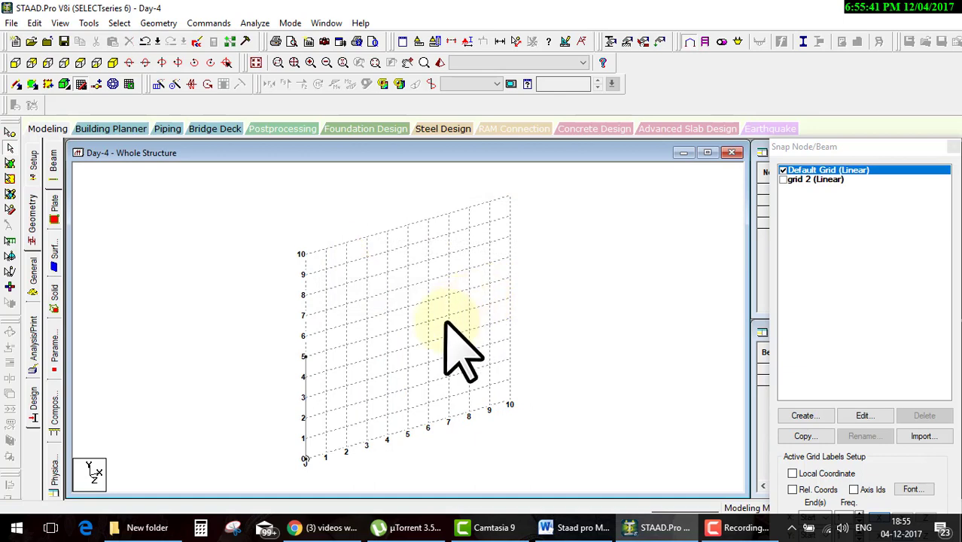
{"action": "left_click", "coordinate": [952, 147]}
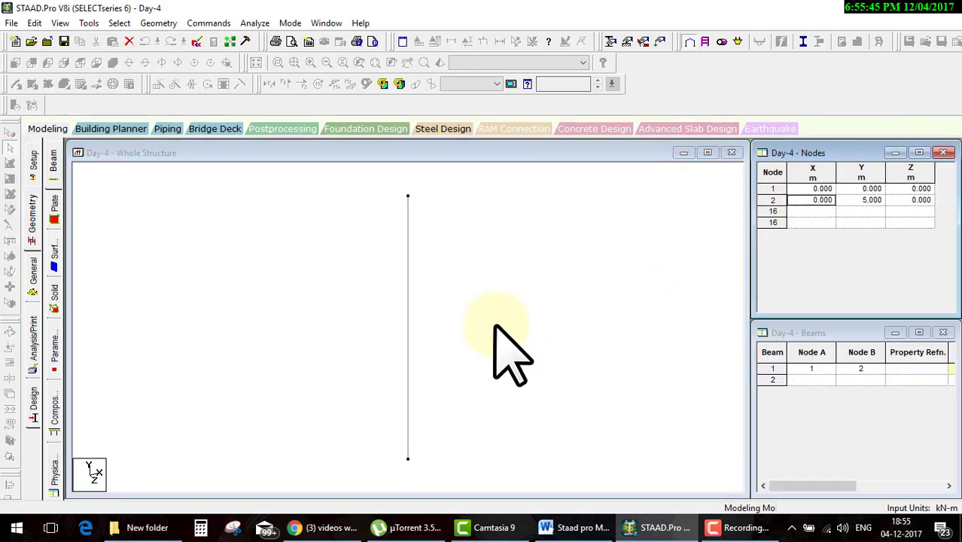
Delete the vertical column beam and set node 2 to X = 10 in the Nodes table
{"action": "left_click", "coordinate": [407, 350]}
{"action": "key", "text": "Delete"}
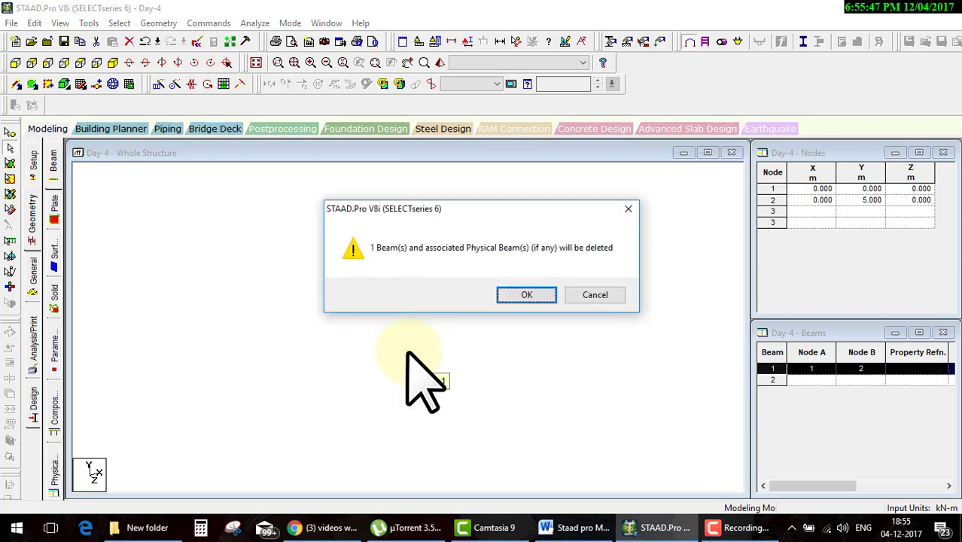
{"action": "left_click", "coordinate": [523, 293]}
{"action": "left_click", "coordinate": [813, 190]}
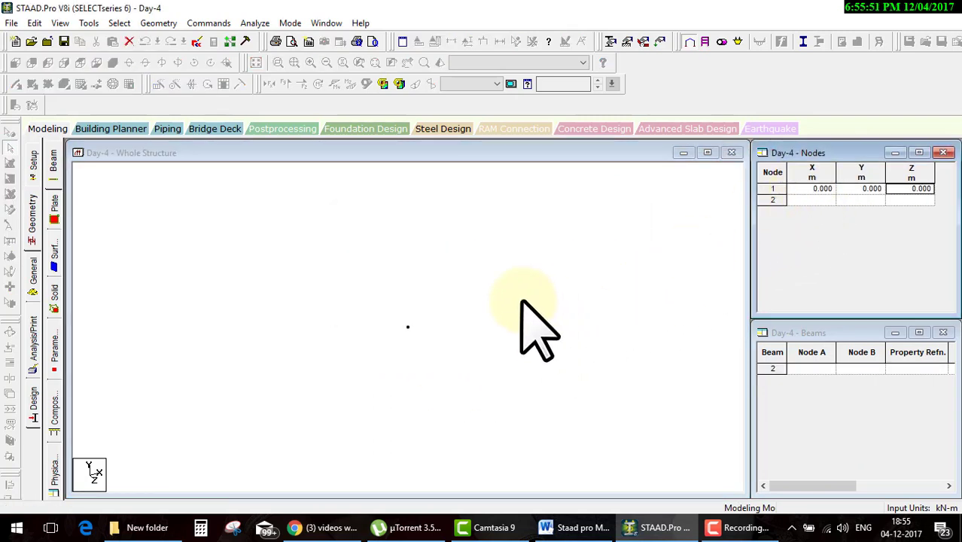
{"action": "left_click", "coordinate": [817, 199]}
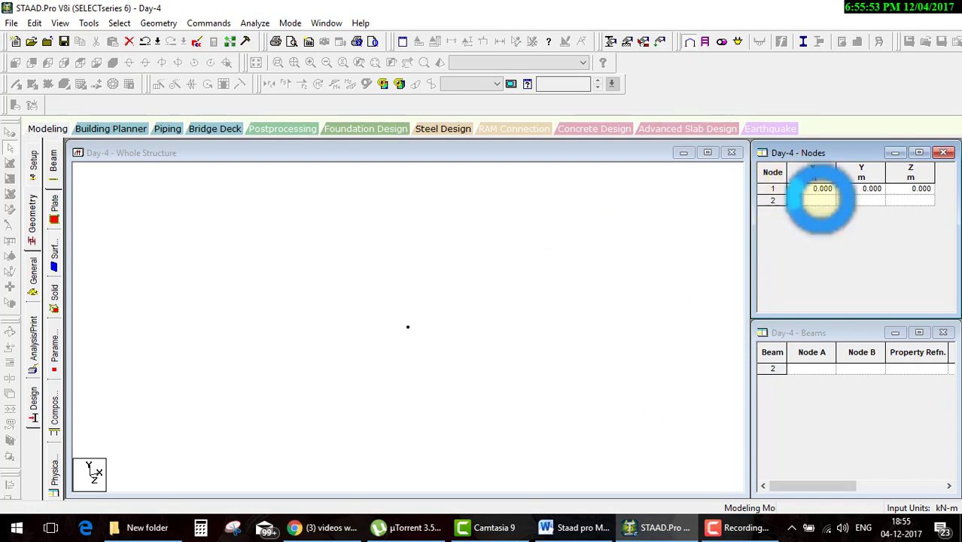
{"action": "type", "text": "10"}
{"action": "key", "text": "Tab"}
{"action": "key", "text": "Tab"}
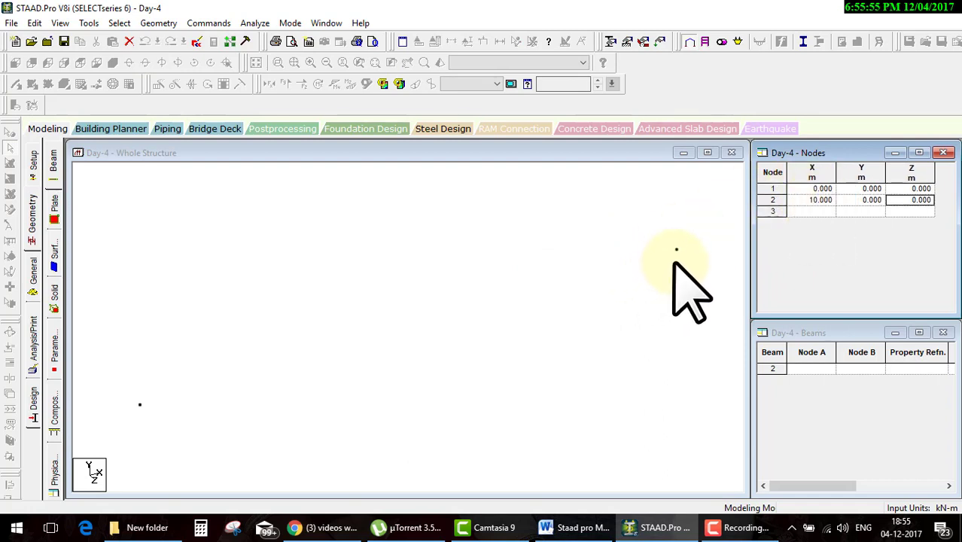
Create a beam from node 1 to node 2 in the Beams table
{"action": "left_click", "coordinate": [803, 368]}
{"action": "type", "text": "1"}
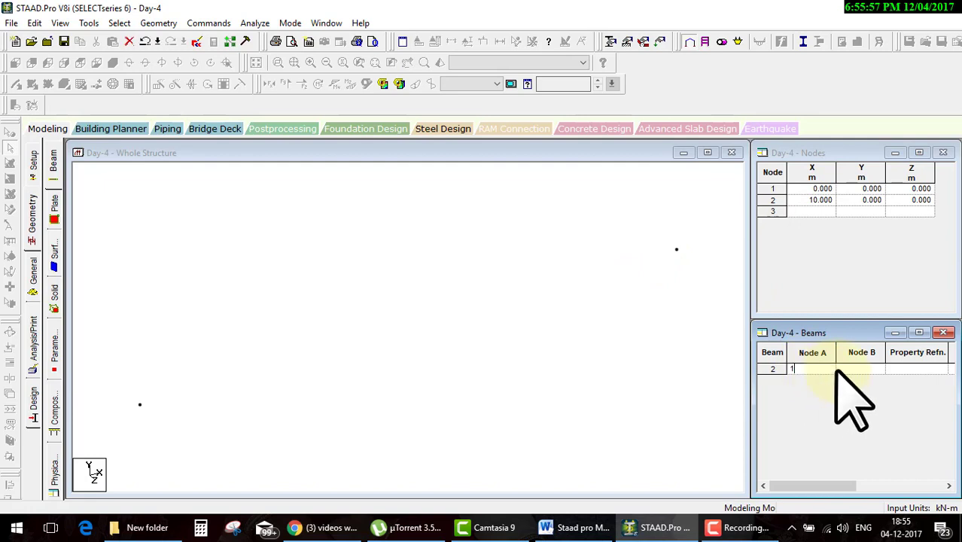
{"action": "key", "text": "Tab"}
{"action": "type", "text": "2"}
{"action": "key", "text": "Tab"}
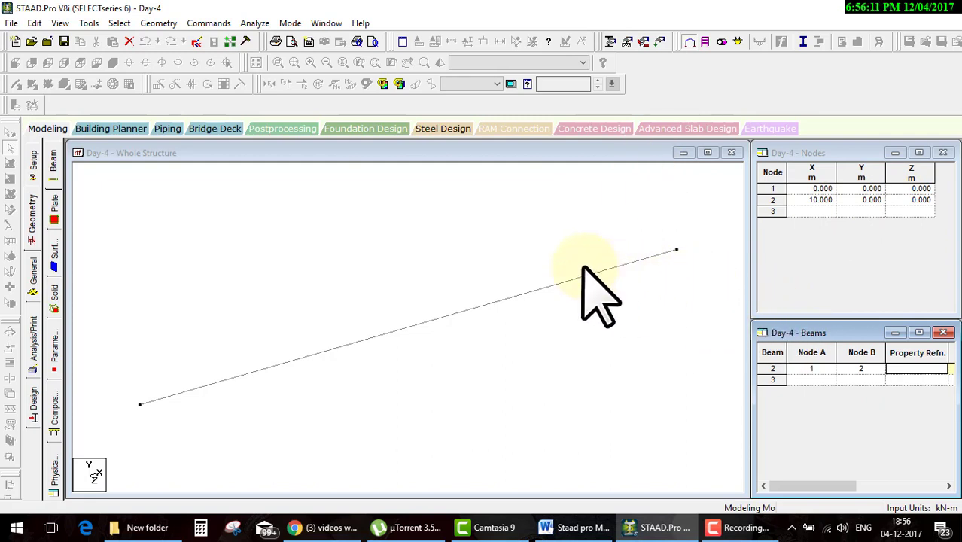
Select the 10 m beam between nodes 1 and 2, delete it, and confirm
{"action": "left_click", "coordinate": [595, 276]}
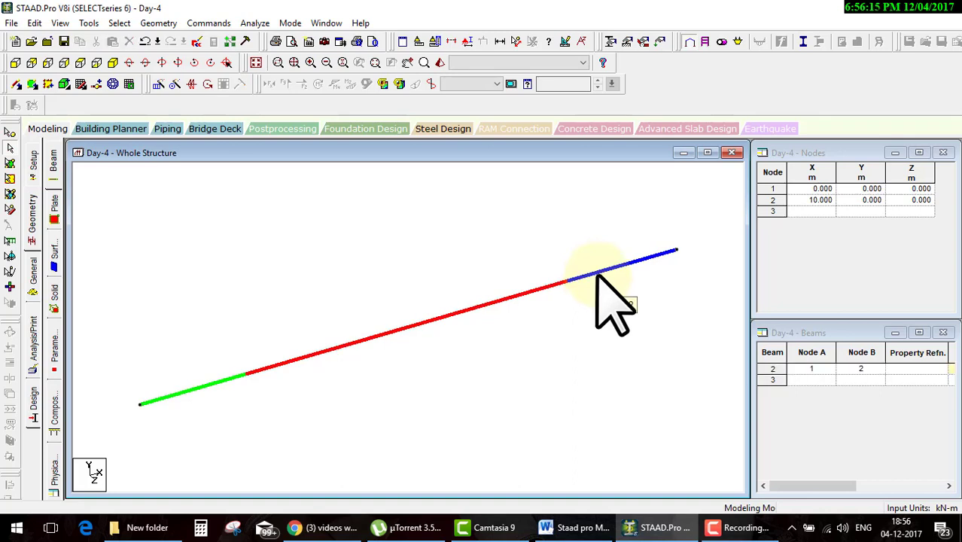
{"action": "left_click", "coordinate": [600, 271]}
{"action": "key", "text": "Delete"}
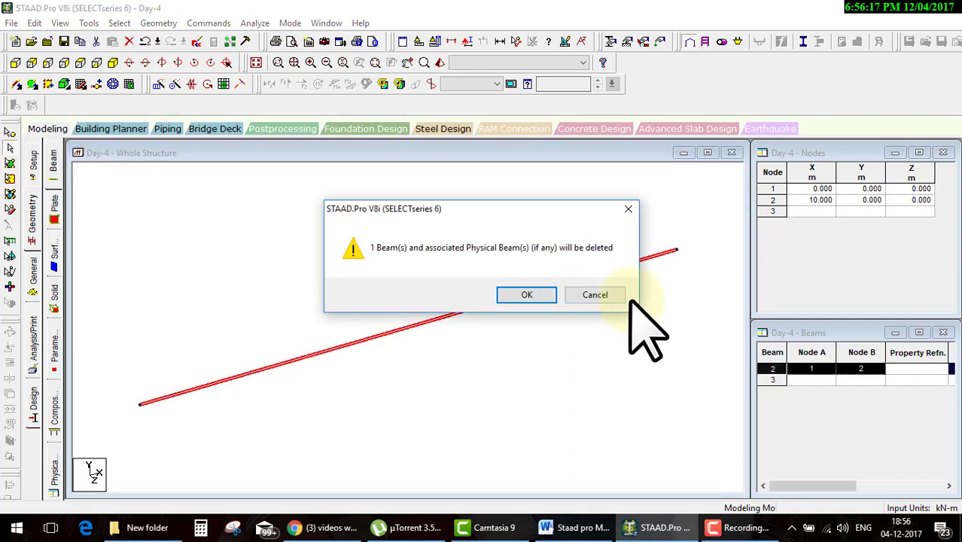
{"action": "key", "text": "Return"}
{"action": "key", "text": "Return"}
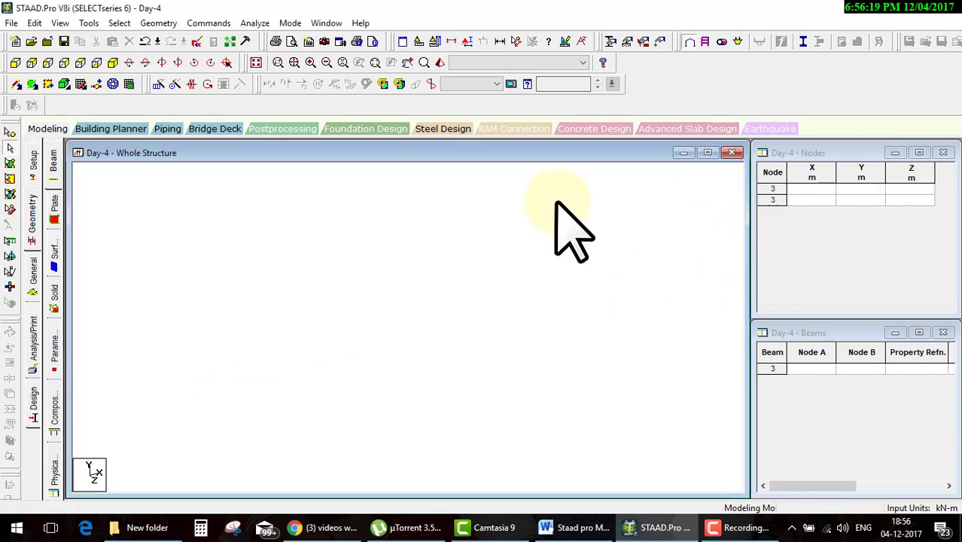
Add node 1 at the origin (0, 0, 0) and save the structure
{"action": "left_click", "coordinate": [800, 188]}
{"action": "key", "text": "Tab"}
{"action": "key", "text": "Tab"}
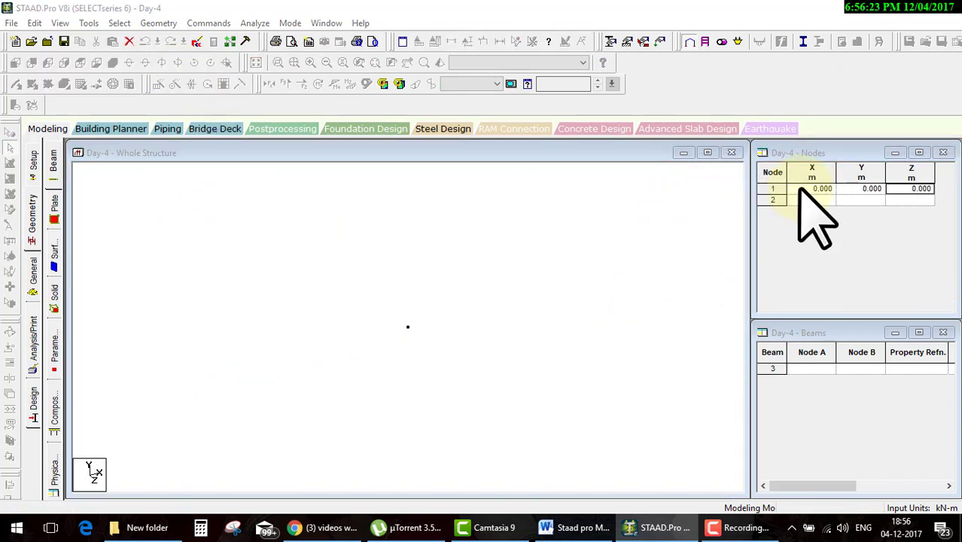
{"action": "left_click", "coordinate": [451, 295]}
{"action": "left_click", "coordinate": [395, 281]}
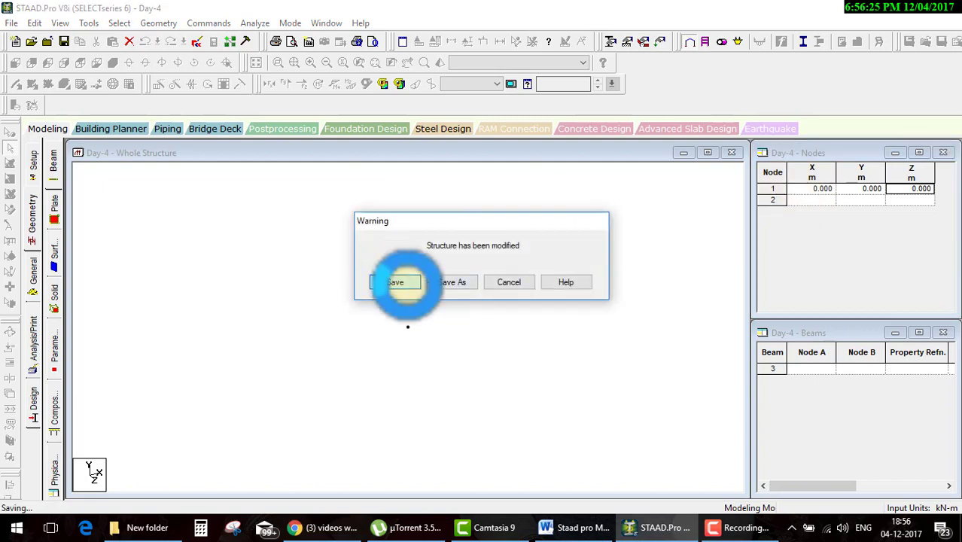
{"action": "left_click", "coordinate": [335, 291]}
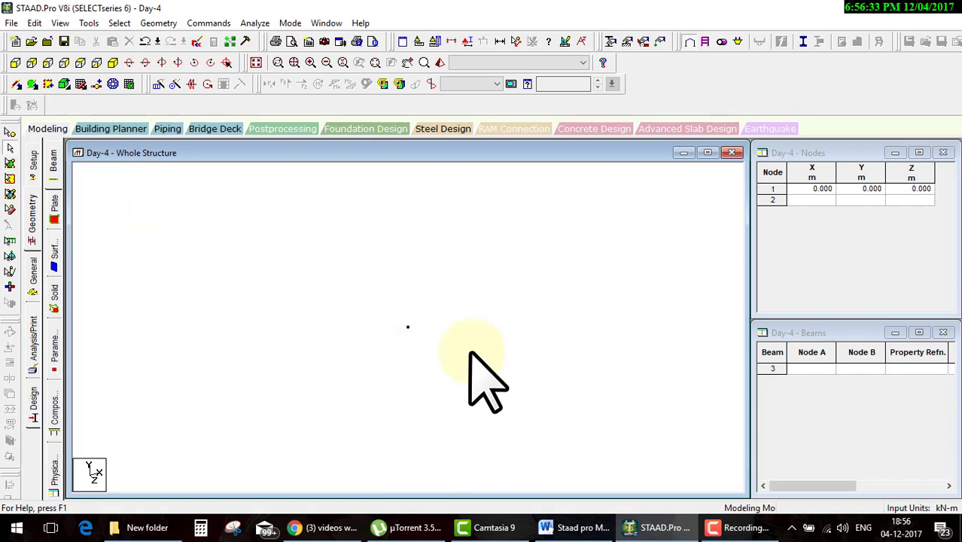
Select node 1 with the Nodes cursor and bring up Translational Repeat
{"action": "left_click", "coordinate": [10, 133]}
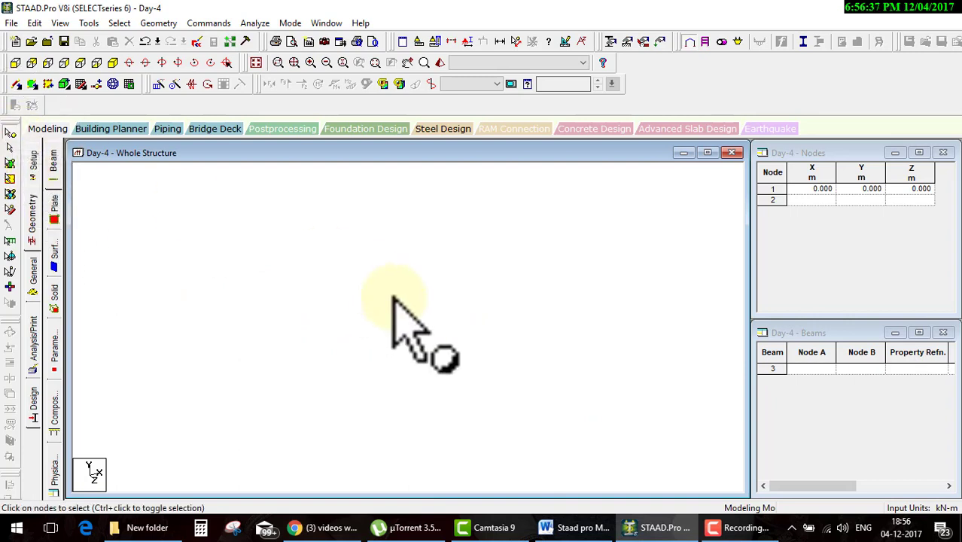
{"action": "left_click", "coordinate": [407, 327]}
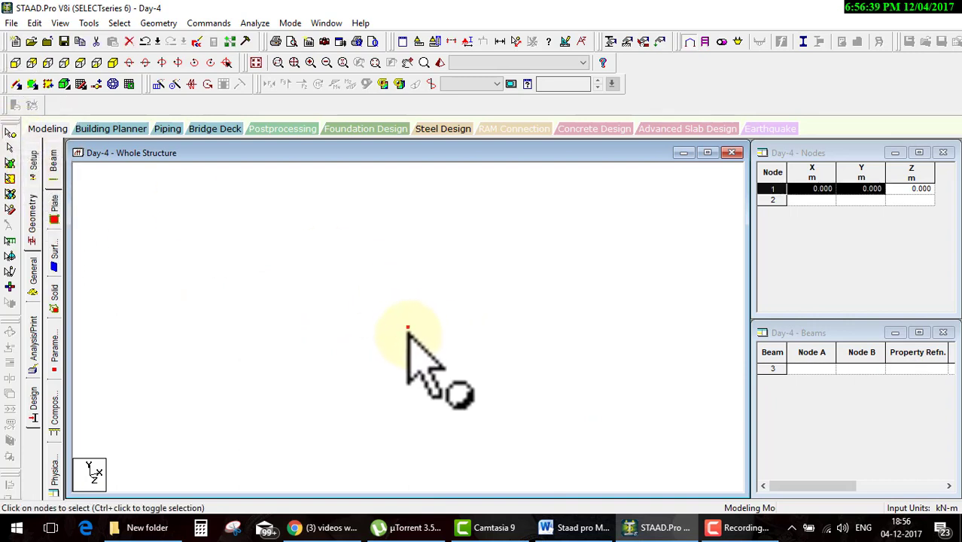
{"action": "left_click", "coordinate": [407, 327]}
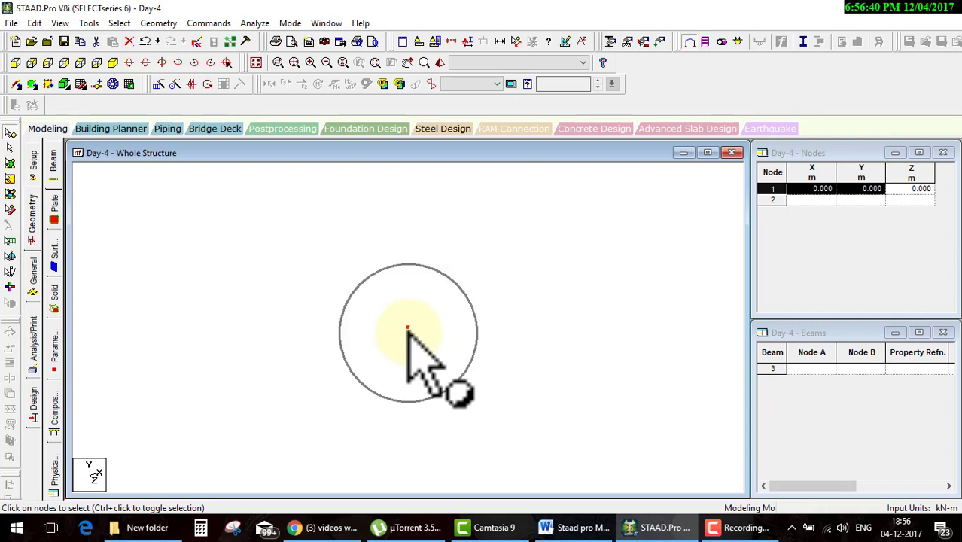
{"action": "left_click", "coordinate": [159, 85]}
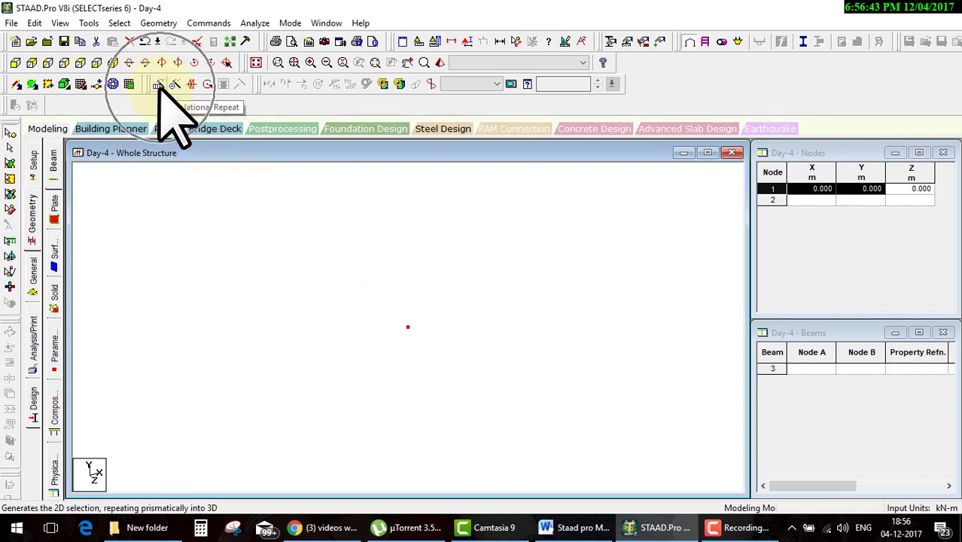
{"action": "left_click_drag", "start_coordinate": [472, 174], "coordinate": [672, 39]}
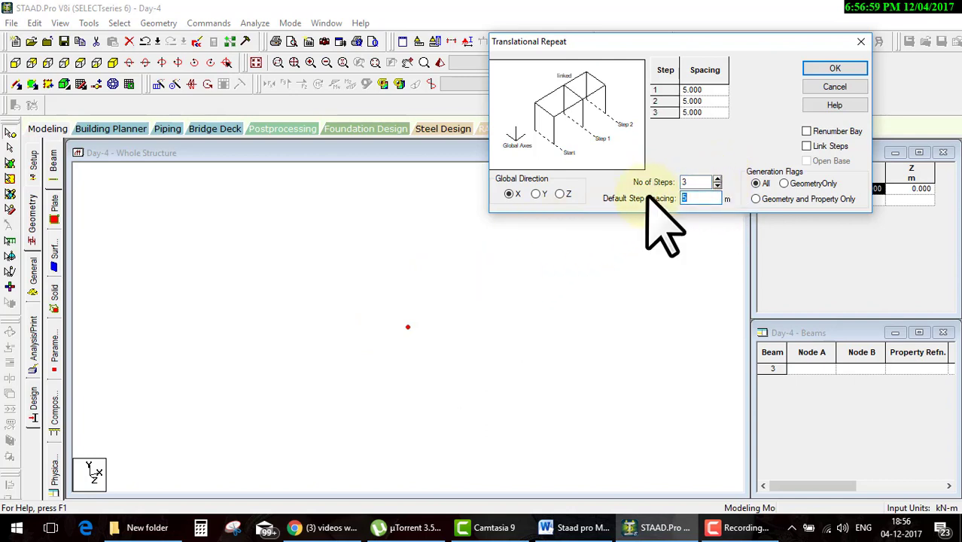
Set the default step spacing to 4 m and generate the linked X repeat
{"action": "type", "text": "4"}
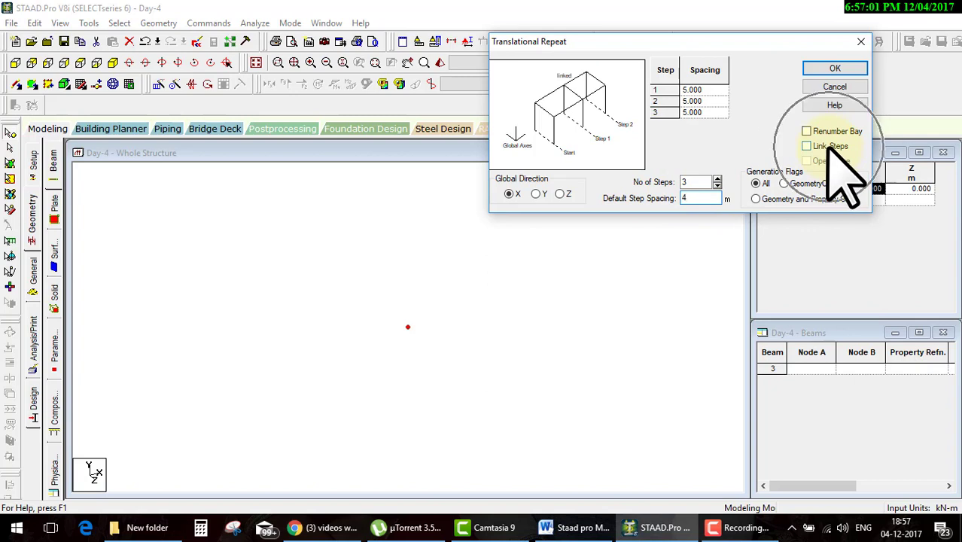
{"action": "left_click", "coordinate": [835, 69]}
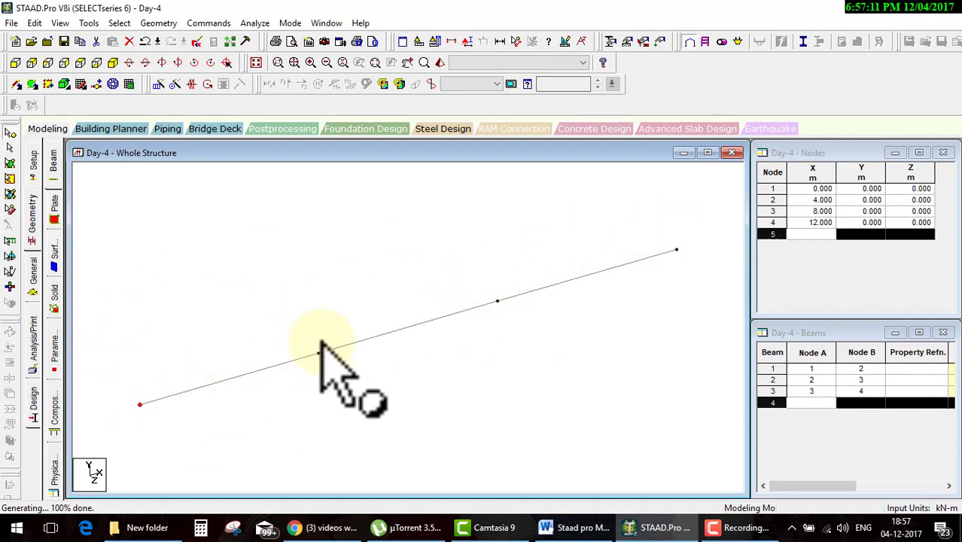
{"action": "left_click", "coordinate": [516, 42]}
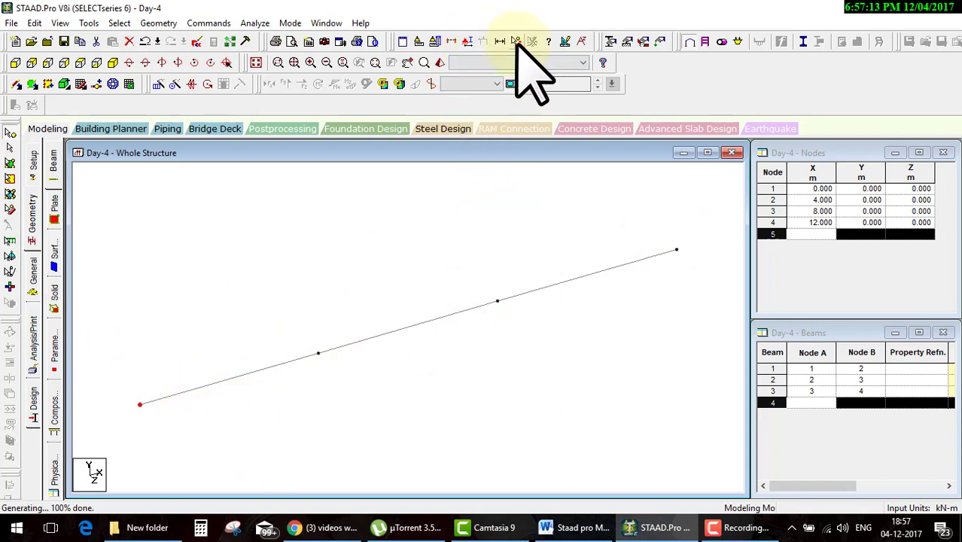
{"action": "left_click", "coordinate": [140, 405]}
{"action": "left_click", "coordinate": [318, 354]}
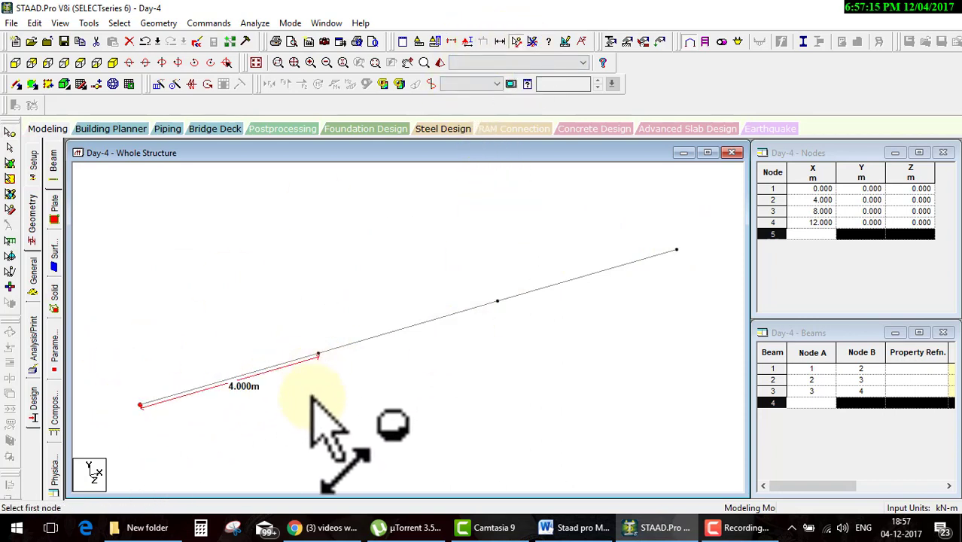
{"action": "left_click", "coordinate": [532, 41]}
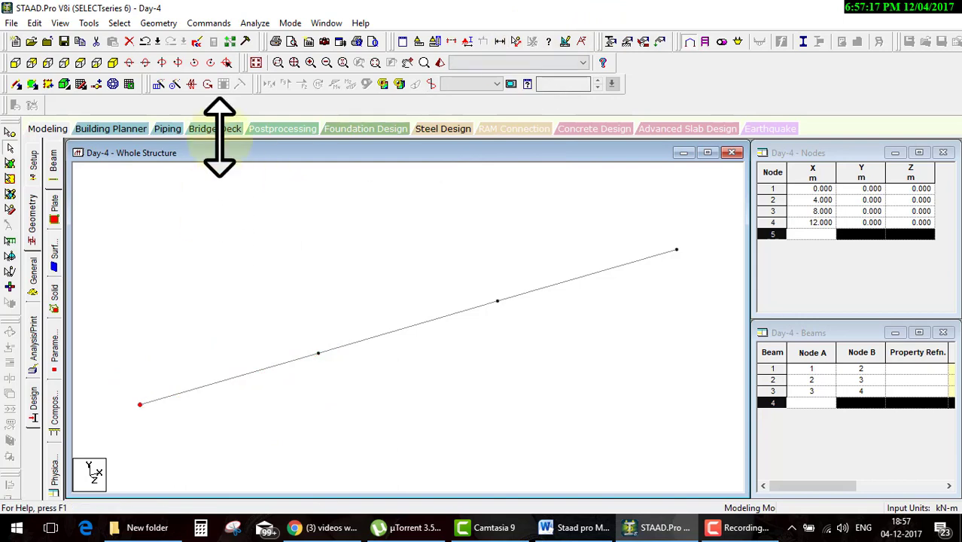
{"action": "left_click", "coordinate": [160, 84]}
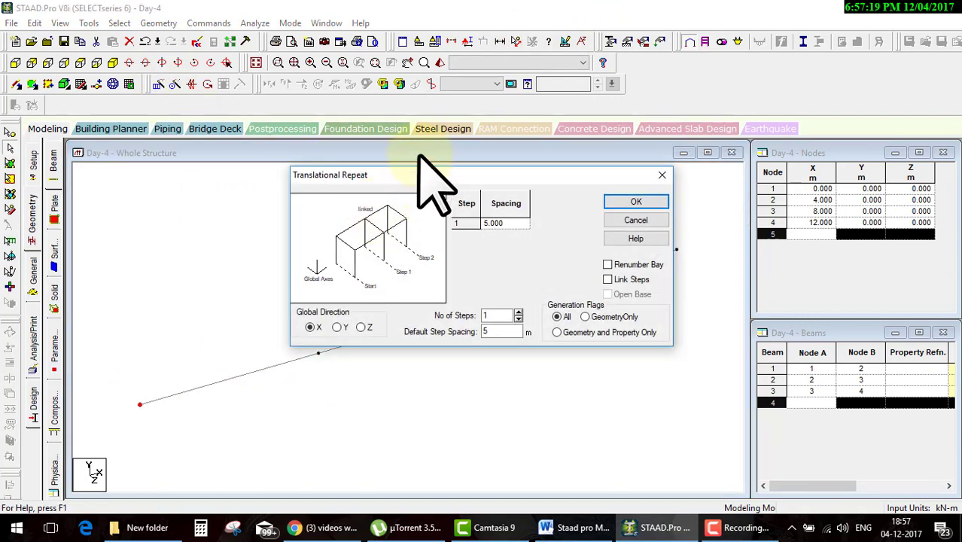
{"action": "left_click_drag", "start_coordinate": [362, 180], "coordinate": [293, 26]}
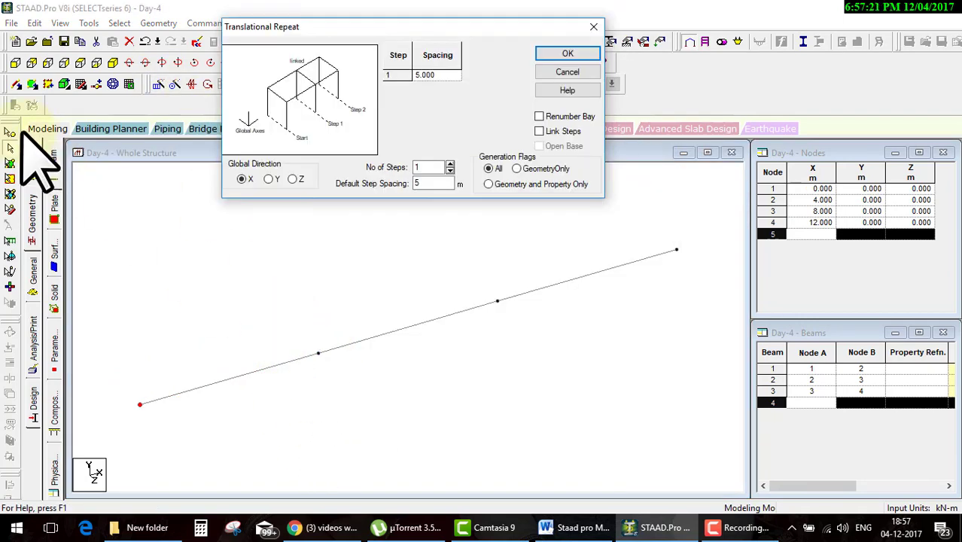
{"action": "left_click", "coordinate": [318, 352]}
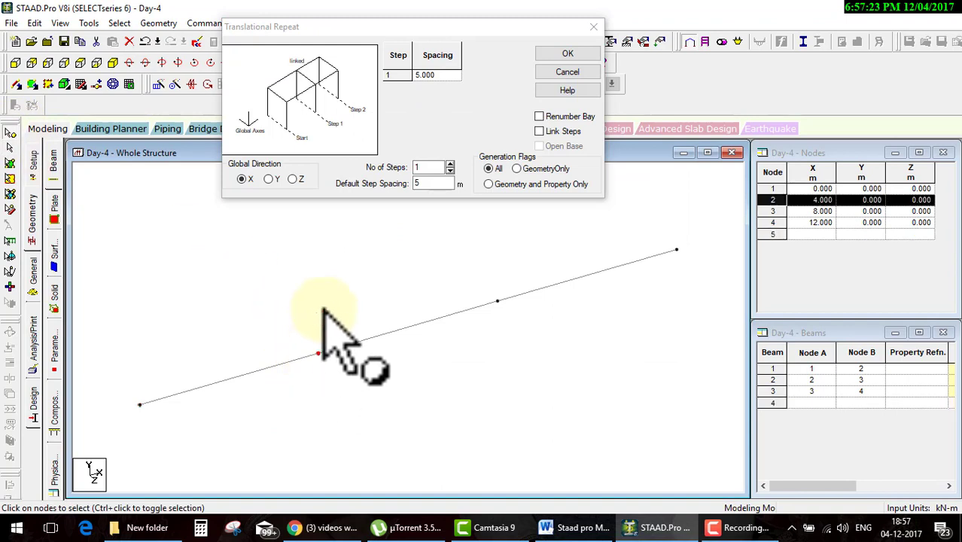
{"action": "left_click", "coordinate": [290, 179]}
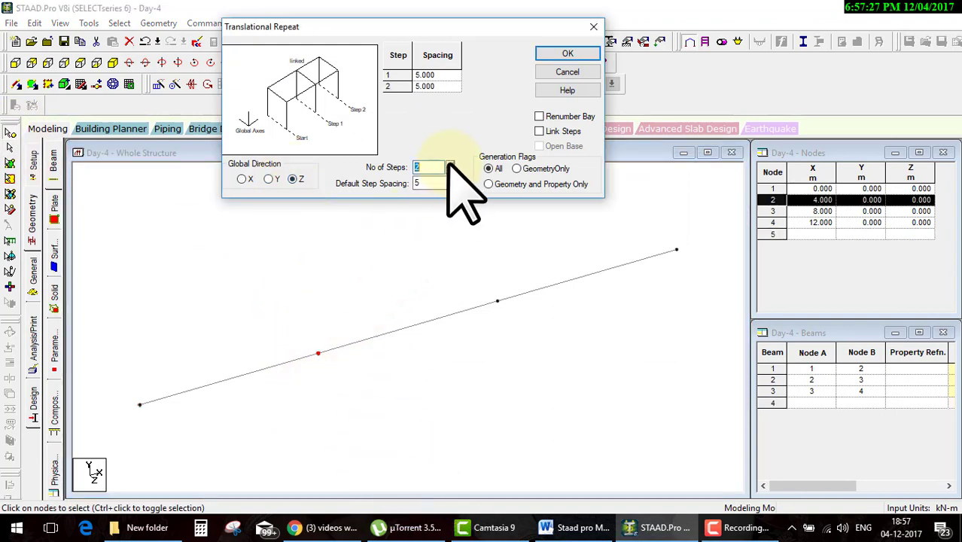
{"action": "double_click", "coordinate": [431, 183]}
{"action": "type", "text": "10"}
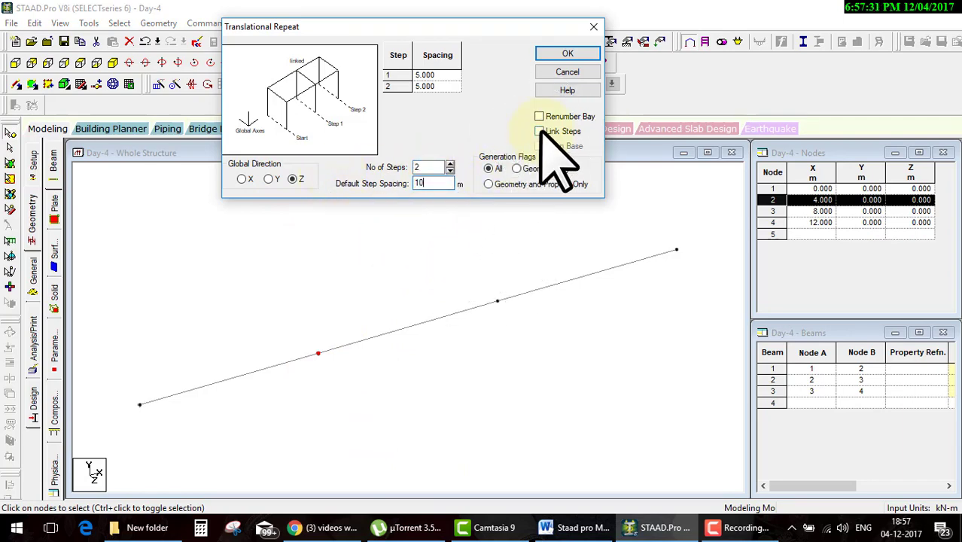
{"action": "left_click", "coordinate": [567, 54]}
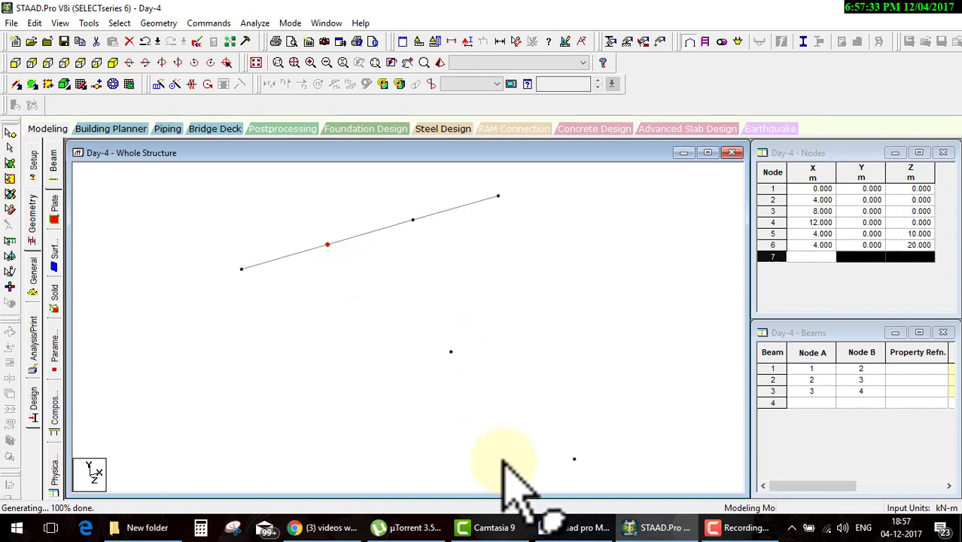
{"action": "key", "text": "ctrl+z"}
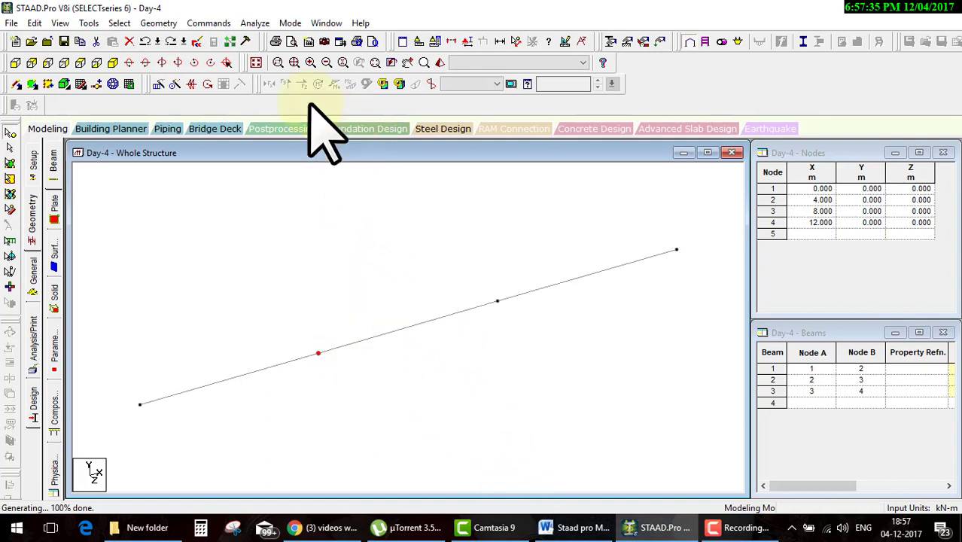
Repeat node 2 twice along Z at 5 m spacing with Link Steps on
{"action": "left_click", "coordinate": [158, 84]}
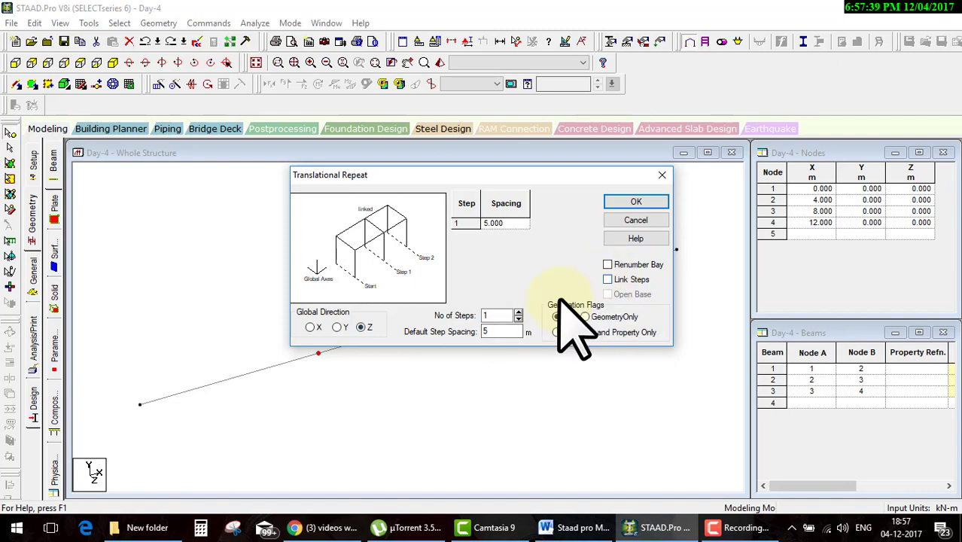
{"action": "left_click", "coordinate": [607, 279]}
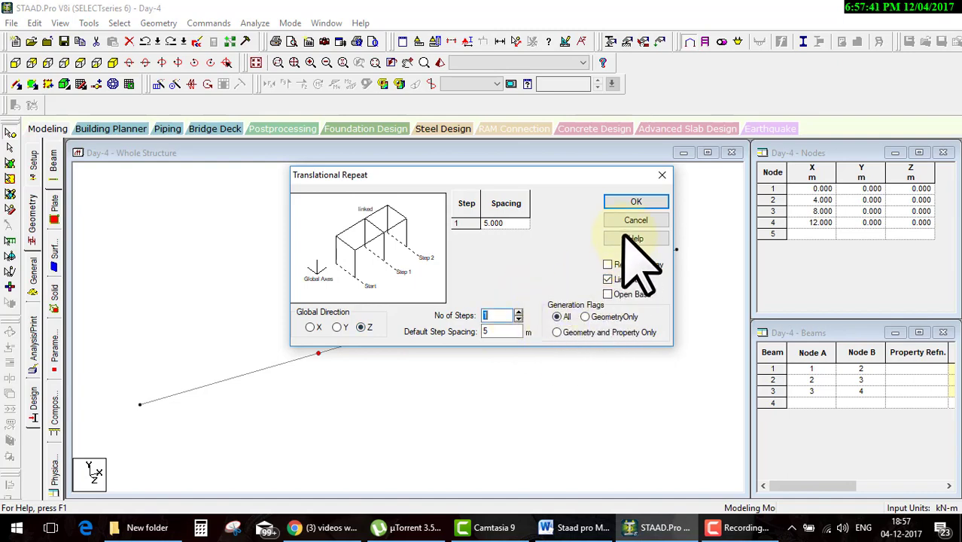
{"action": "left_click", "coordinate": [518, 312]}
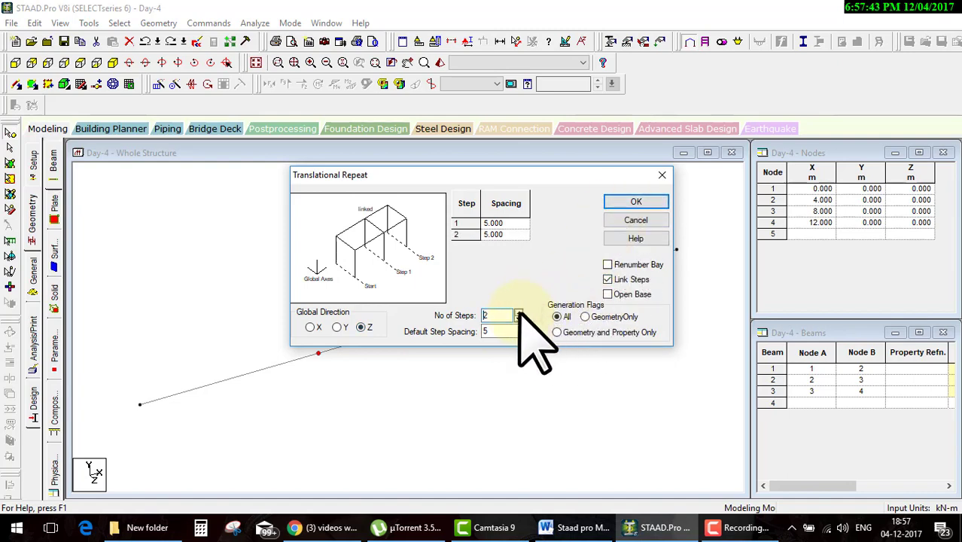
{"action": "left_click", "coordinate": [658, 200]}
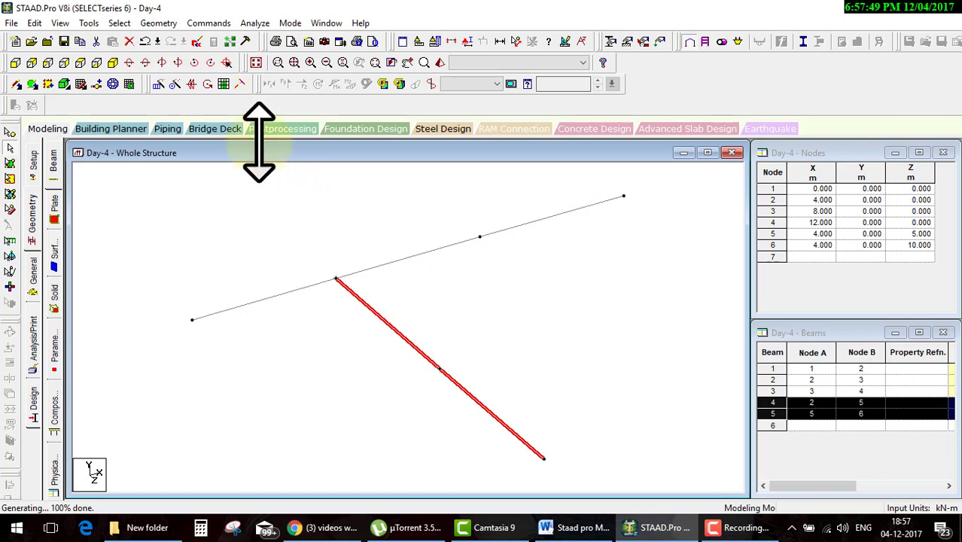
Repeat beams 4–5 three times along X at 2 m spacing with linked steps
{"action": "left_click", "coordinate": [166, 83]}
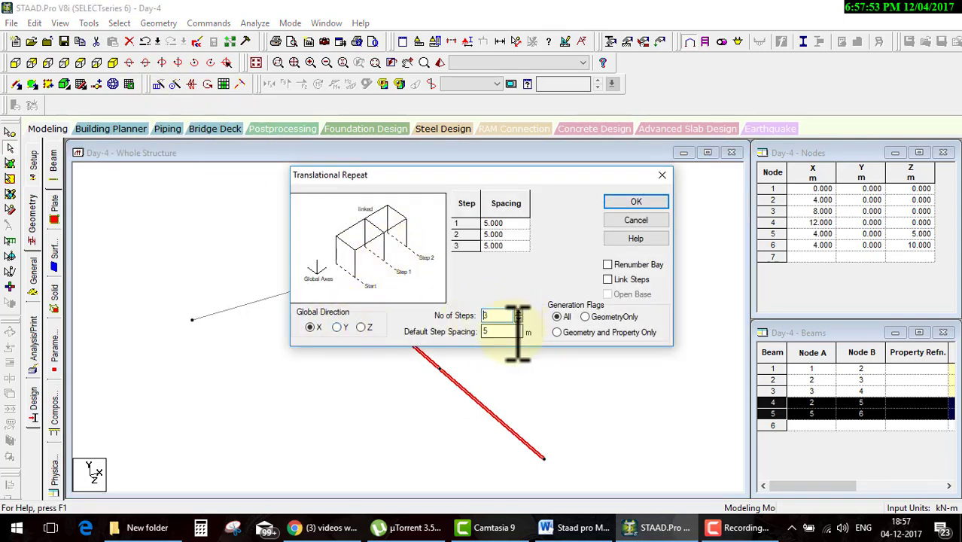
{"action": "type", "text": "2"}
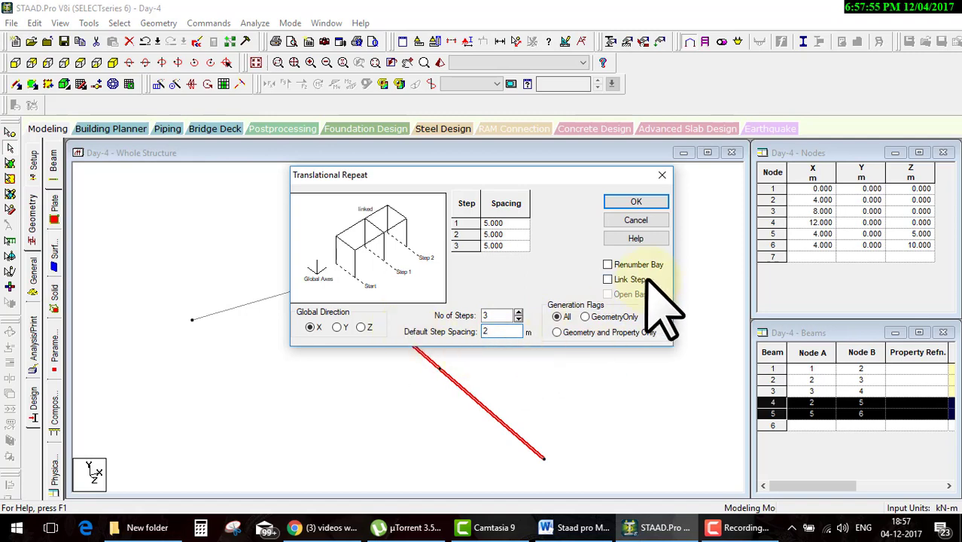
{"action": "left_click", "coordinate": [639, 279]}
{"action": "left_click", "coordinate": [636, 202]}
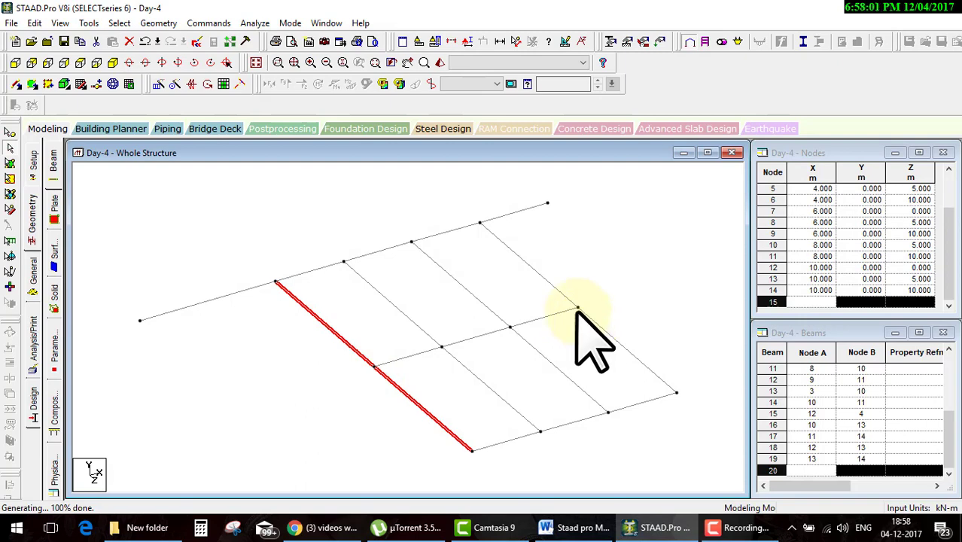
{"action": "left_click", "coordinate": [161, 62]}
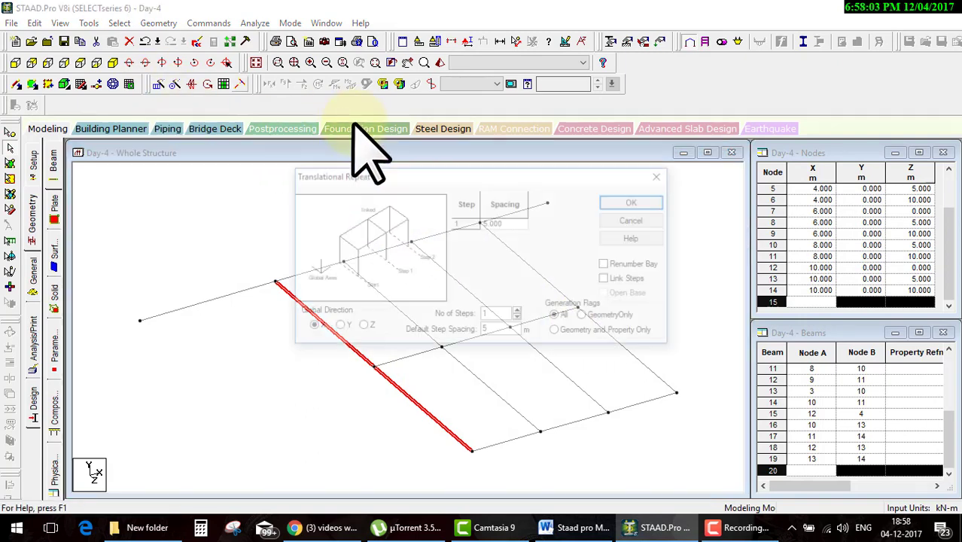
{"action": "left_click_drag", "start_coordinate": [453, 168], "coordinate": [554, 55]}
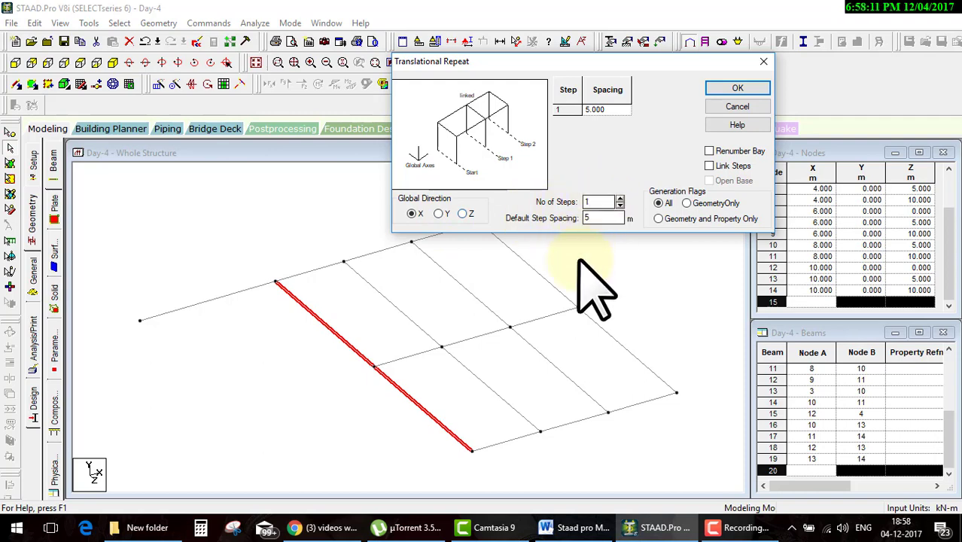
{"action": "left_click", "coordinate": [594, 396]}
{"action": "left_click", "coordinate": [597, 404]}
{"action": "left_click", "coordinate": [577, 421]}
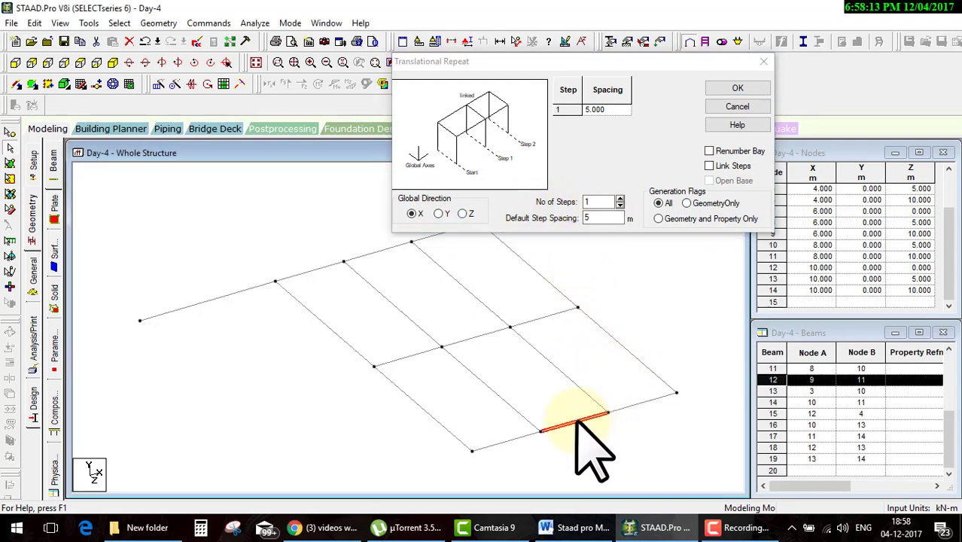
{"action": "middle_click_drag", "start_coordinate": [577, 417], "coordinate": [401, 344]}
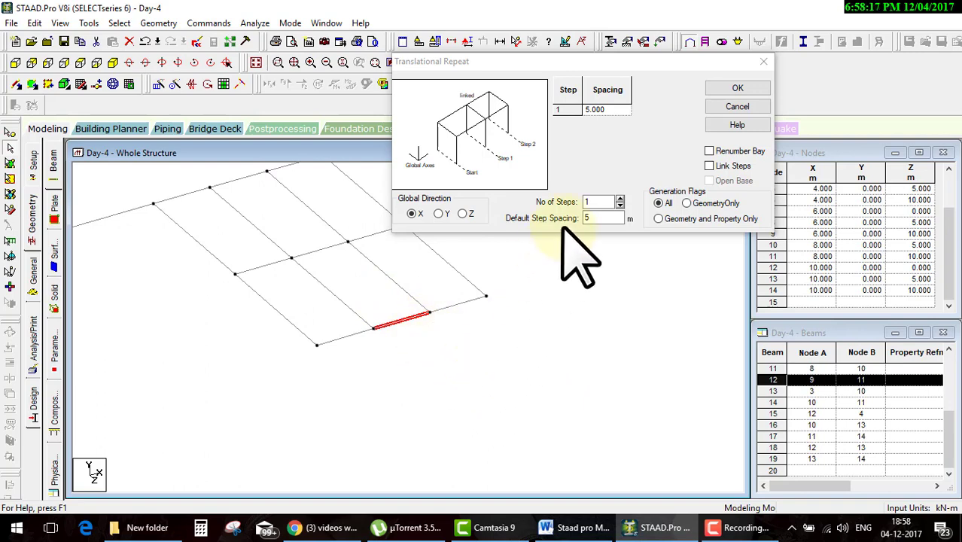
{"action": "double_click", "coordinate": [609, 202]}
{"action": "type", "text": "4"}
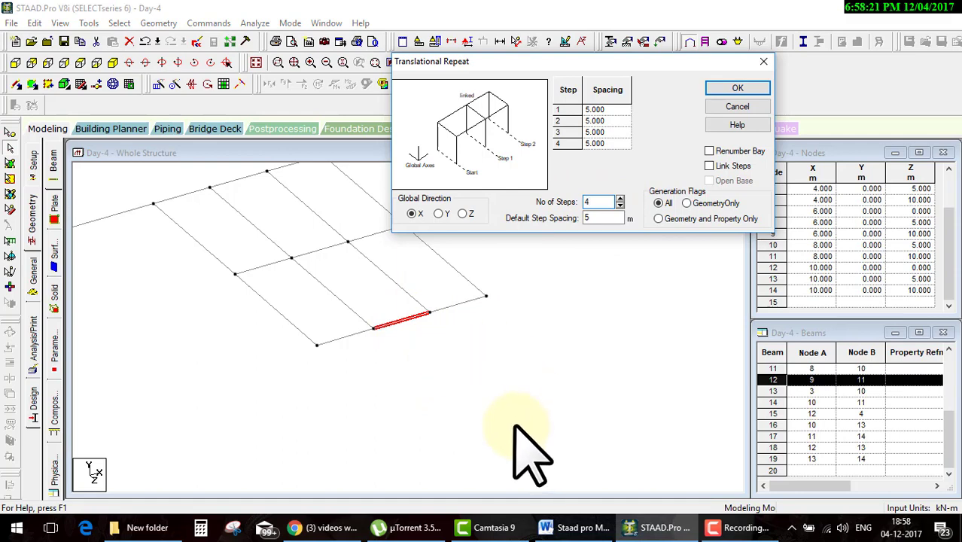
{"action": "left_click", "coordinate": [720, 165]}
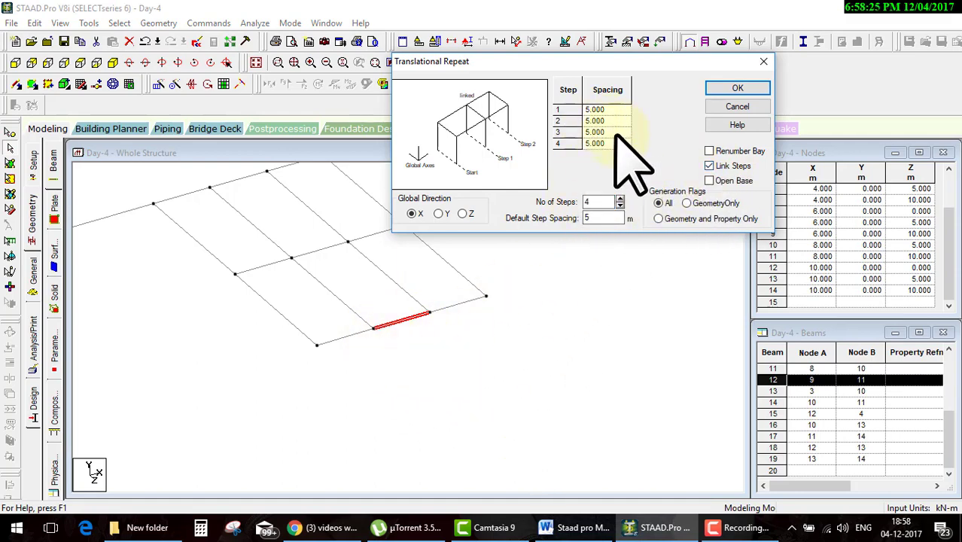
{"action": "left_click", "coordinate": [605, 218]}
{"action": "type", "text": "4"}
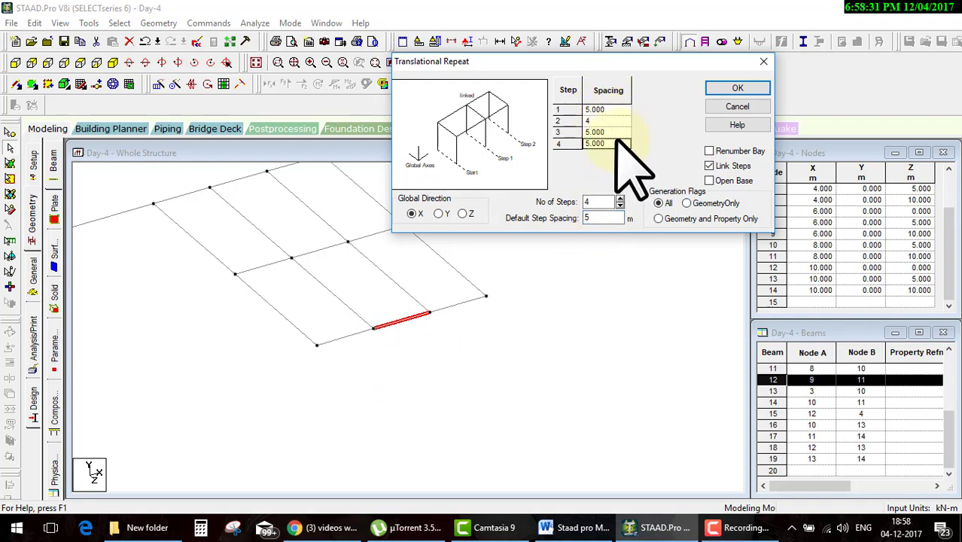
{"action": "type", "text": "2"}
{"action": "left_click", "coordinate": [718, 94]}
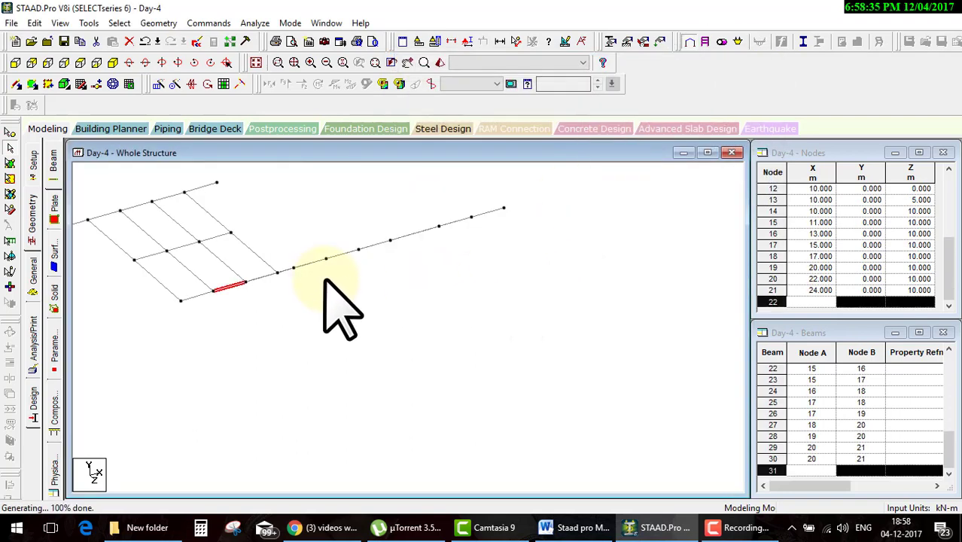
{"action": "key", "text": "ctrl+z"}
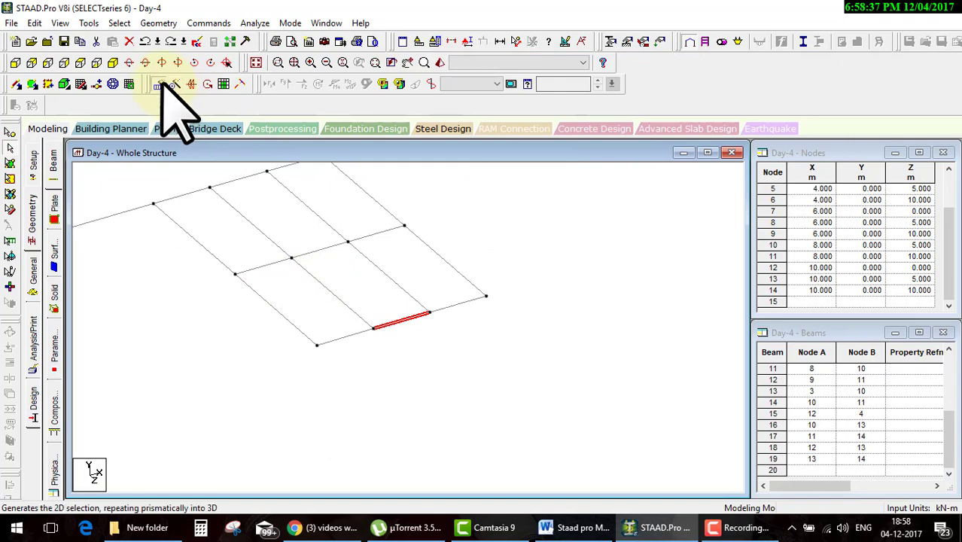
Repeat beam 12 five times along Z at 5, 4, 3, 2 and 1 m spacings
{"action": "left_click", "coordinate": [160, 84]}
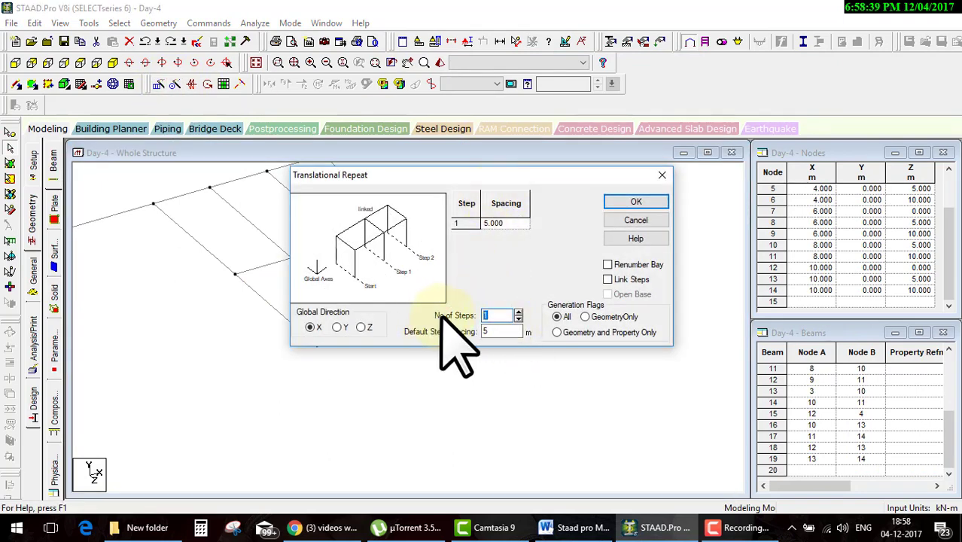
{"action": "type", "text": "5"}
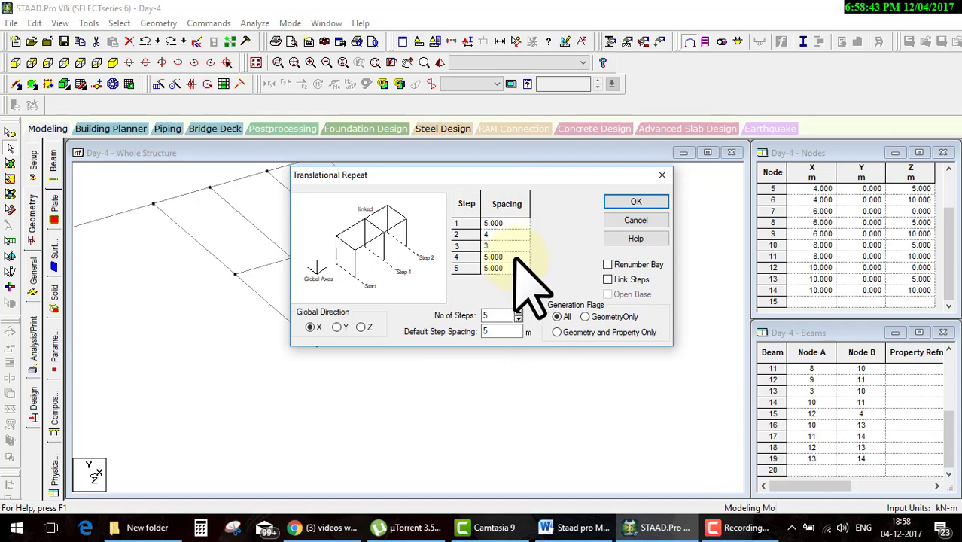
{"action": "type", "text": "1"}
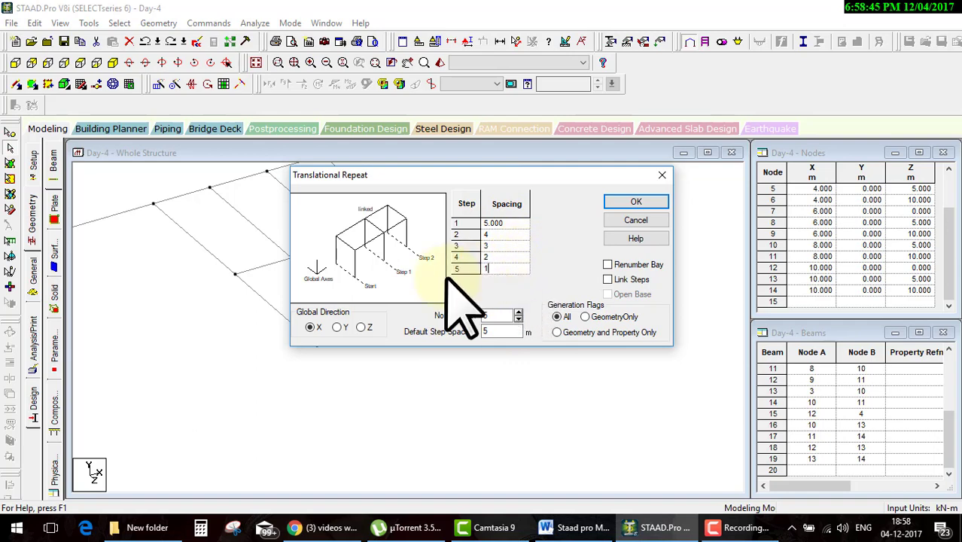
{"action": "left_click", "coordinate": [362, 327]}
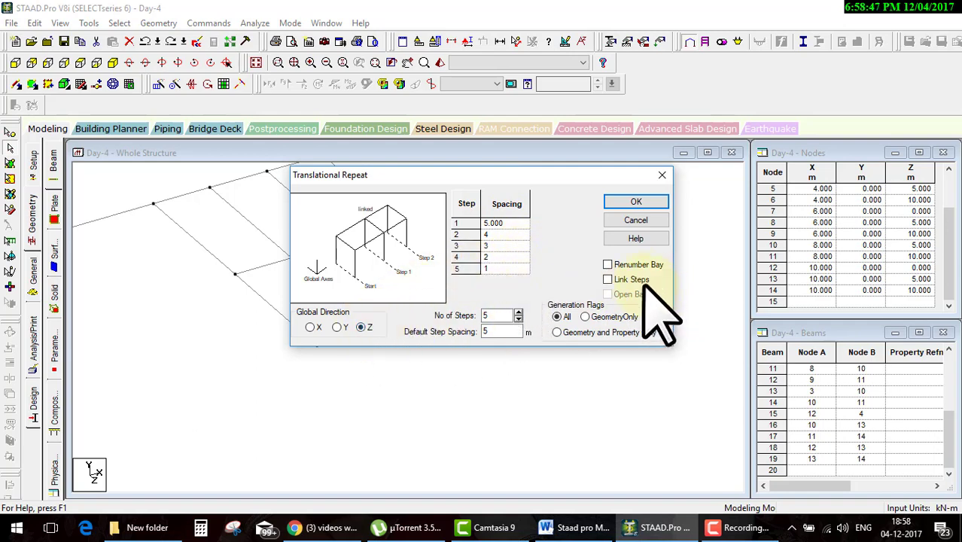
{"action": "left_click", "coordinate": [636, 202]}
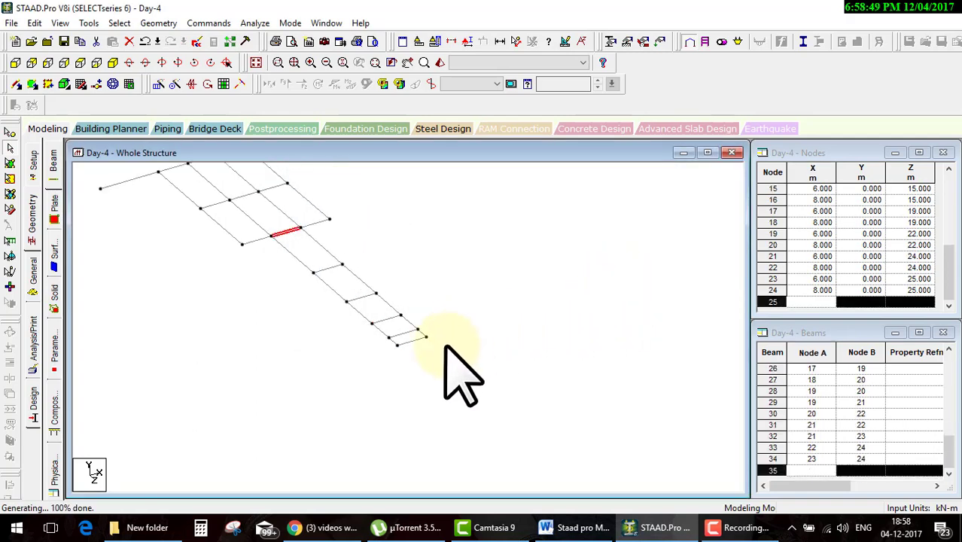
Select beams 23, 31 and 32 near the far end of the grid
{"action": "left_click", "coordinate": [331, 288]}
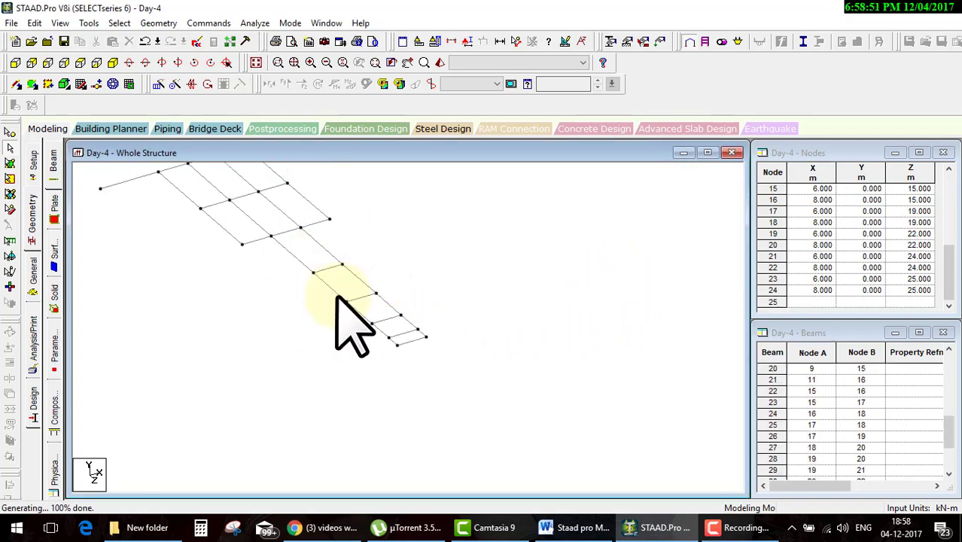
{"action": "left_click", "coordinate": [381, 326]}
{"action": "left_click", "coordinate": [397, 343], "text": "ctrl"}
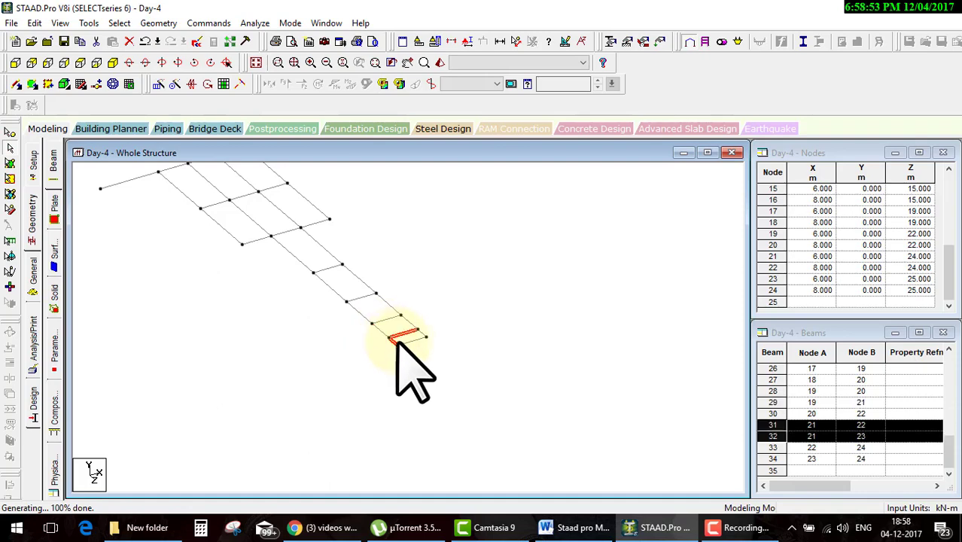
{"action": "left_click", "coordinate": [158, 84]}
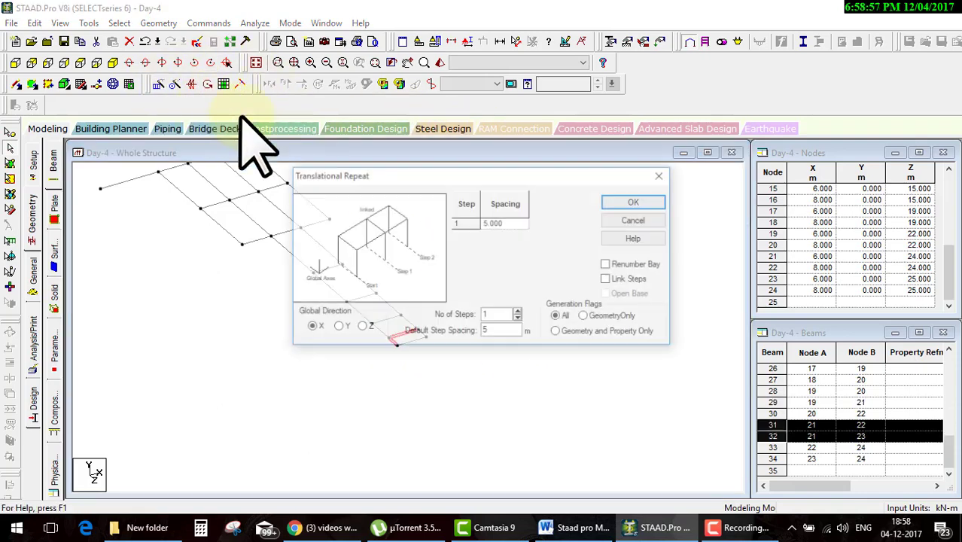
{"action": "left_click_drag", "start_coordinate": [421, 184], "coordinate": [460, 50]}
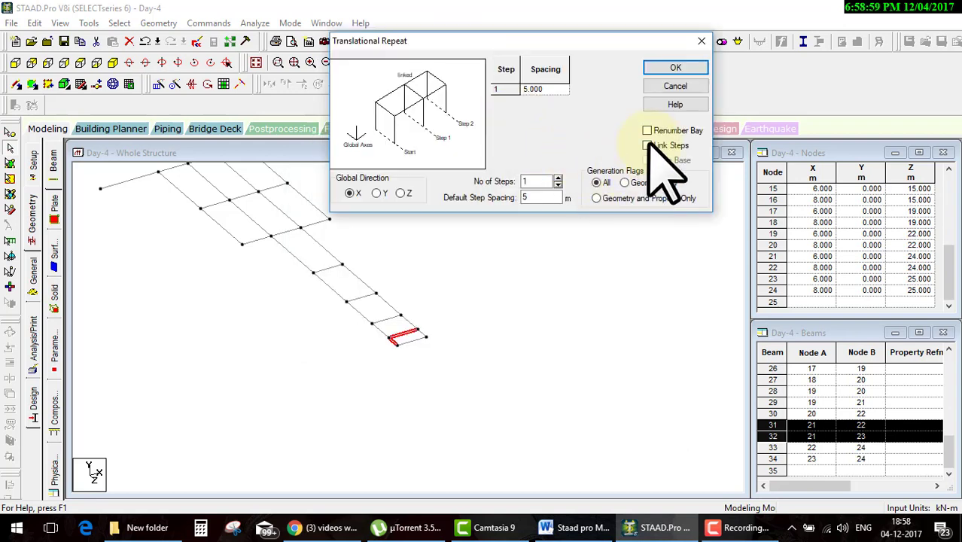
{"action": "left_click", "coordinate": [287, 260]}
{"action": "left_click", "coordinate": [285, 232]}
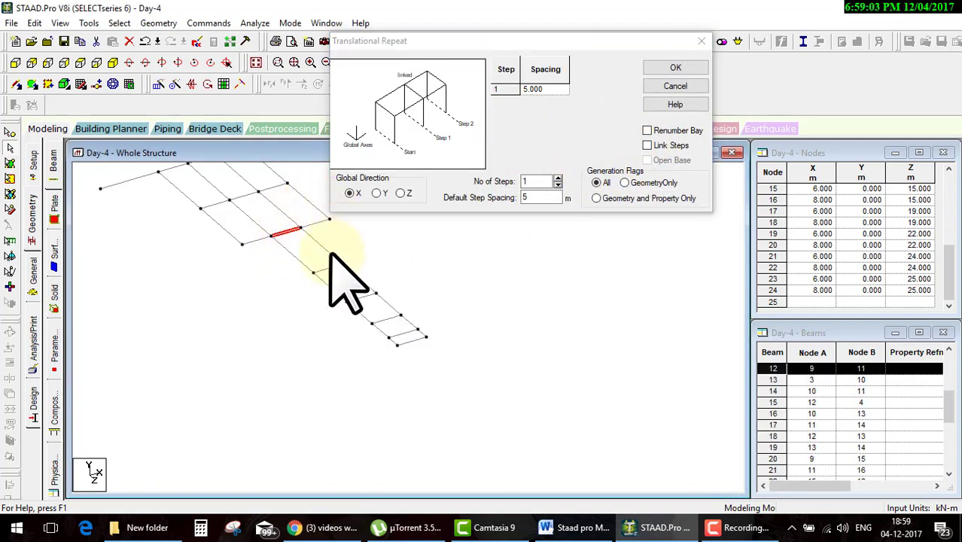
{"action": "left_click", "coordinate": [326, 268]}
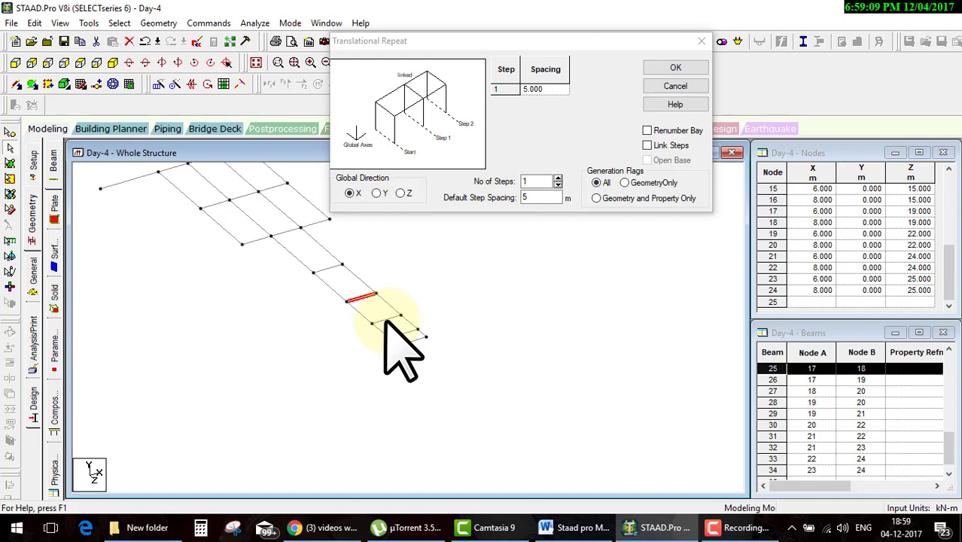
{"action": "left_click", "coordinate": [297, 259]}
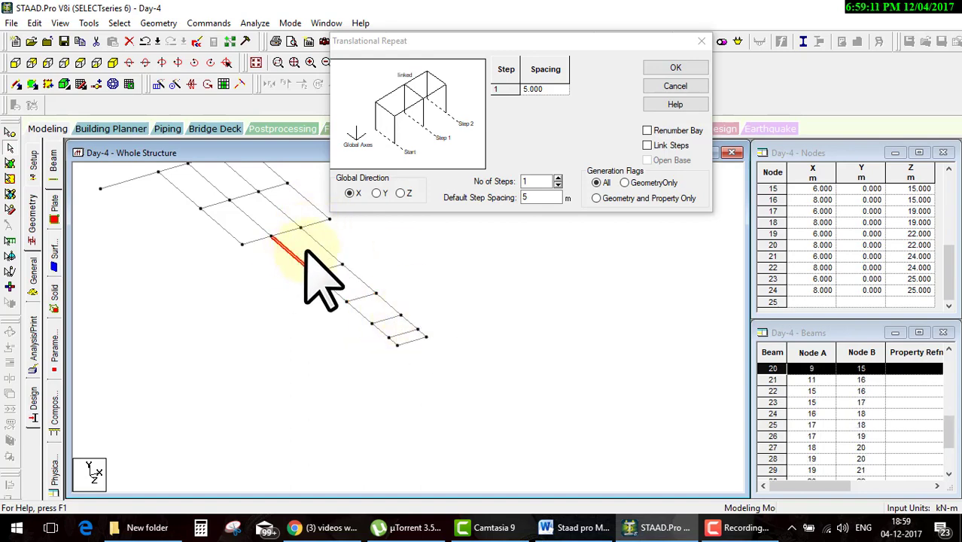
{"action": "left_click", "coordinate": [333, 255]}
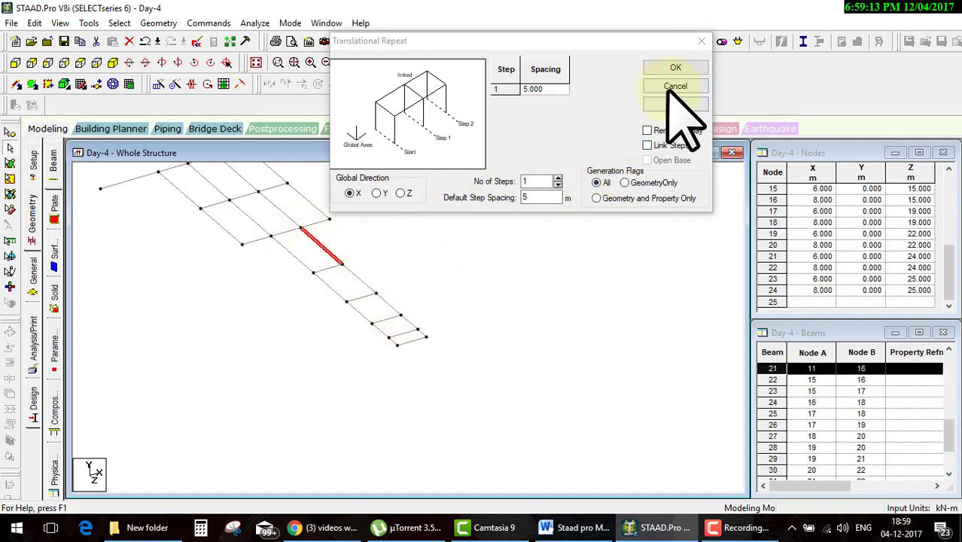
{"action": "left_click", "coordinate": [667, 136]}
{"action": "key", "text": "Escape"}
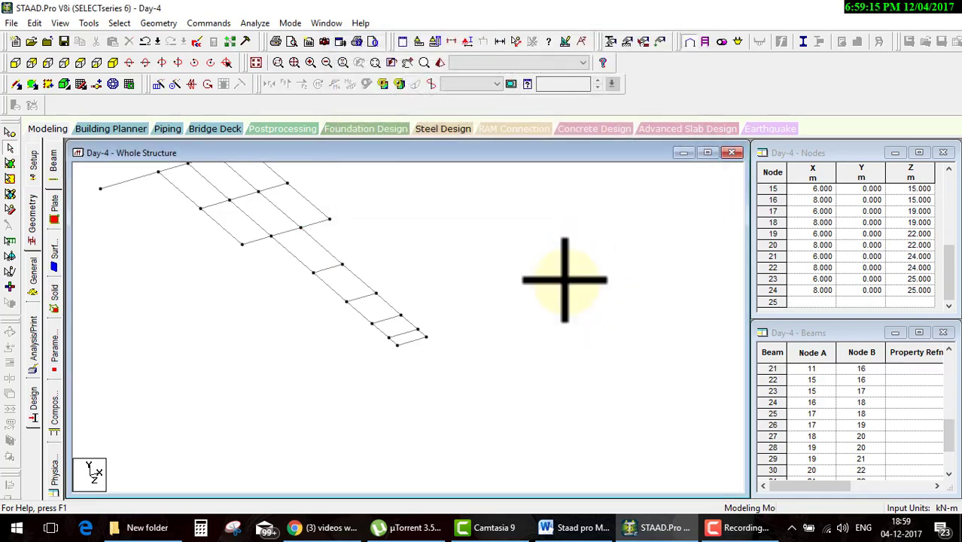
Undo the Z repeat, regenerate it with 5, 4, 3, 2, 1 m spacings, then undo it again
{"action": "key", "text": "ctrl+z"}
{"action": "left_click", "coordinate": [399, 321]}
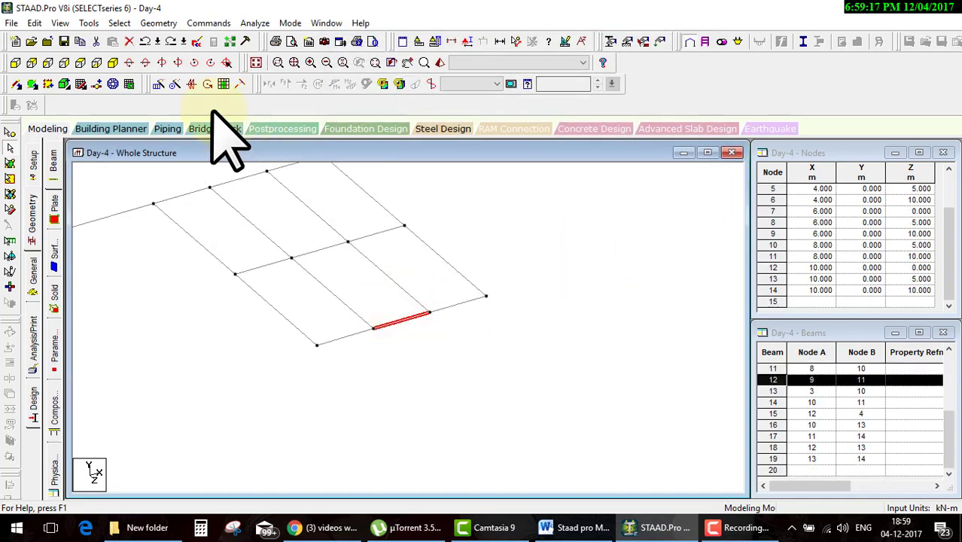
{"action": "left_click", "coordinate": [158, 84]}
{"action": "left_click", "coordinate": [361, 328]}
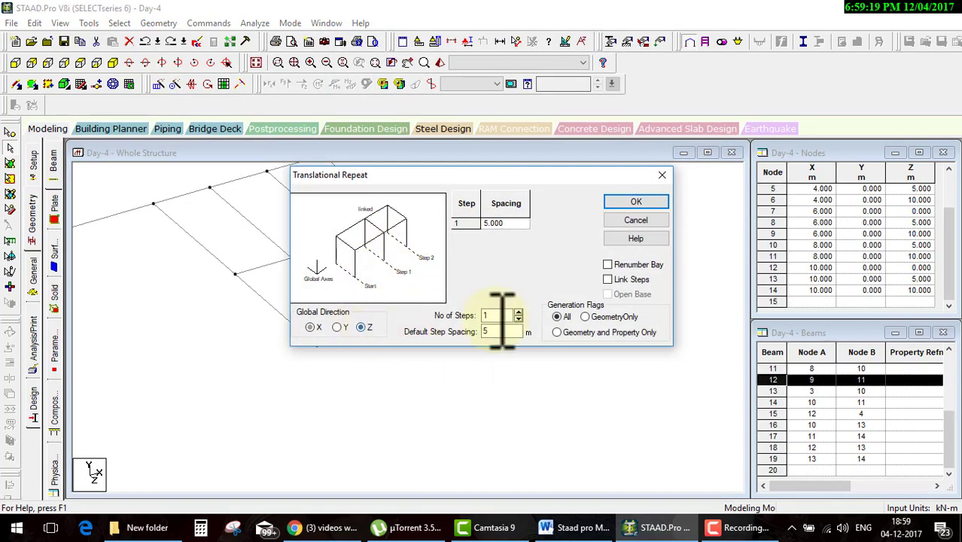
{"action": "type", "text": "5"}
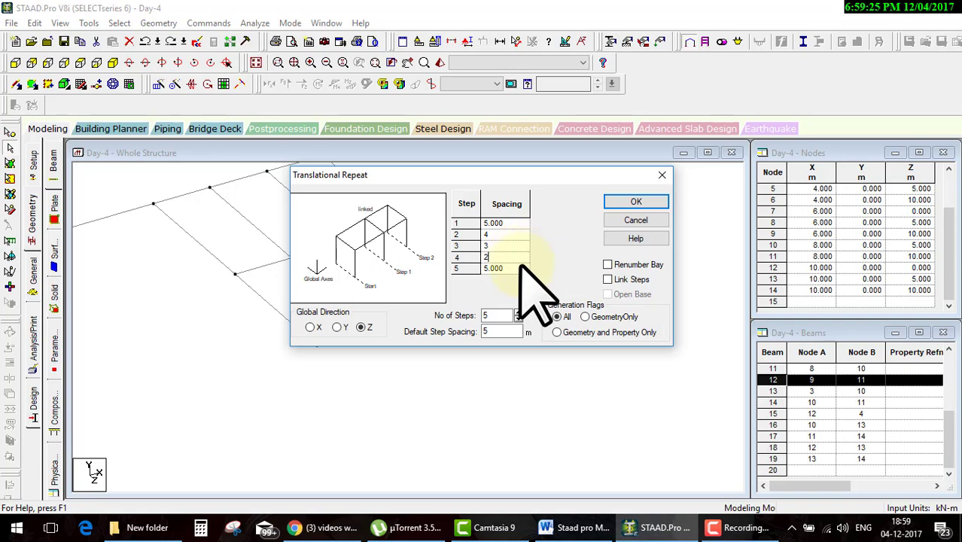
{"action": "type", "text": "1"}
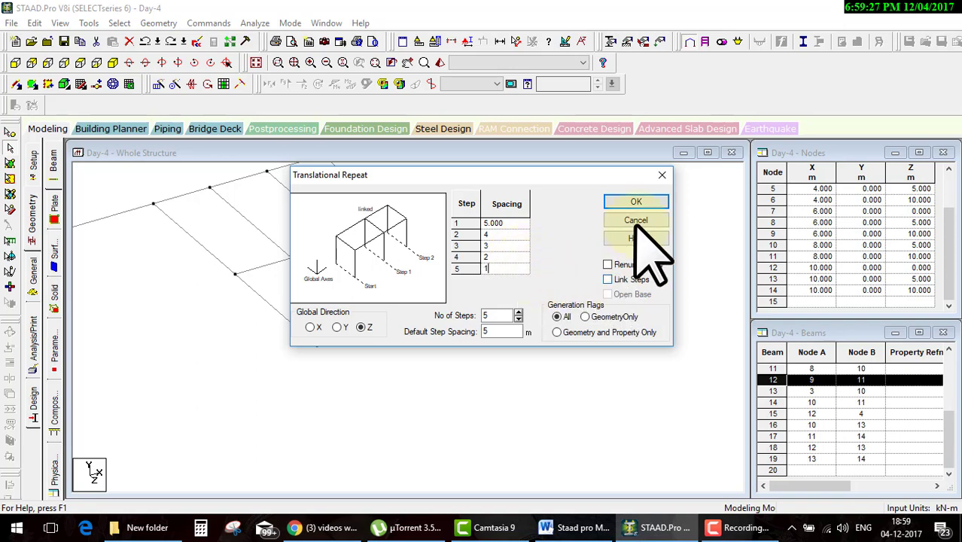
{"action": "left_click", "coordinate": [636, 202]}
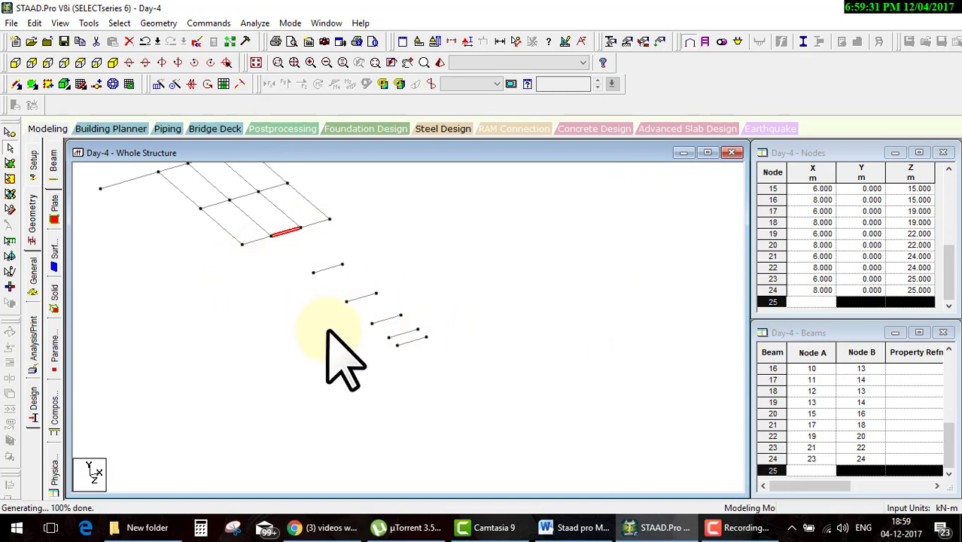
{"action": "key", "text": "ctrl+z"}
Try the Translational Repeat generation flags and Link Steps, leaving 1 step of 5 m along X
{"action": "left_click", "coordinate": [164, 94]}
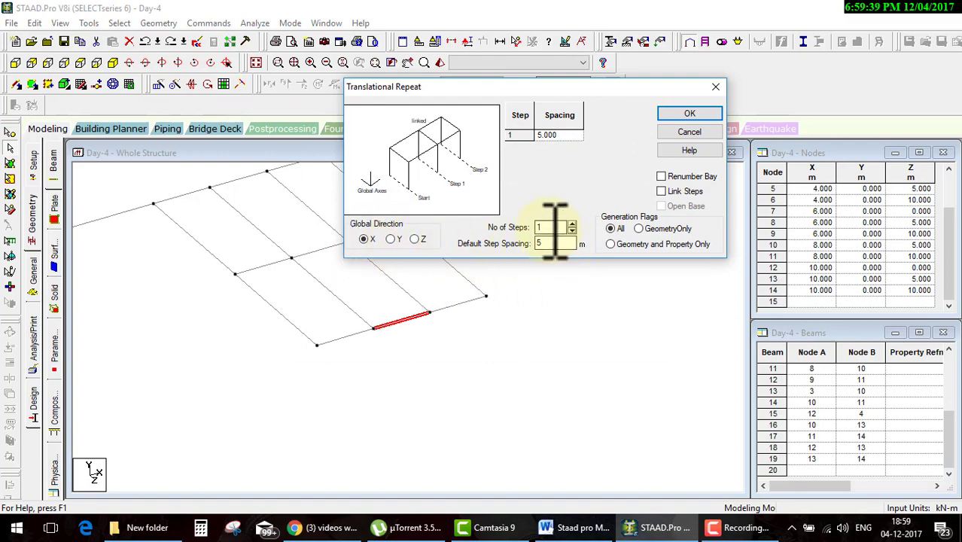
{"action": "left_click", "coordinate": [553, 135]}
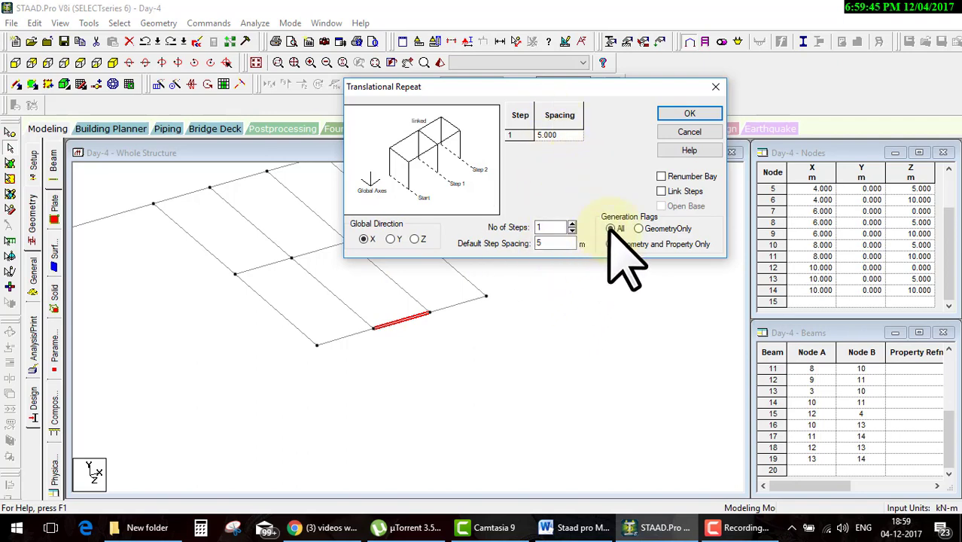
{"action": "left_click", "coordinate": [410, 310]}
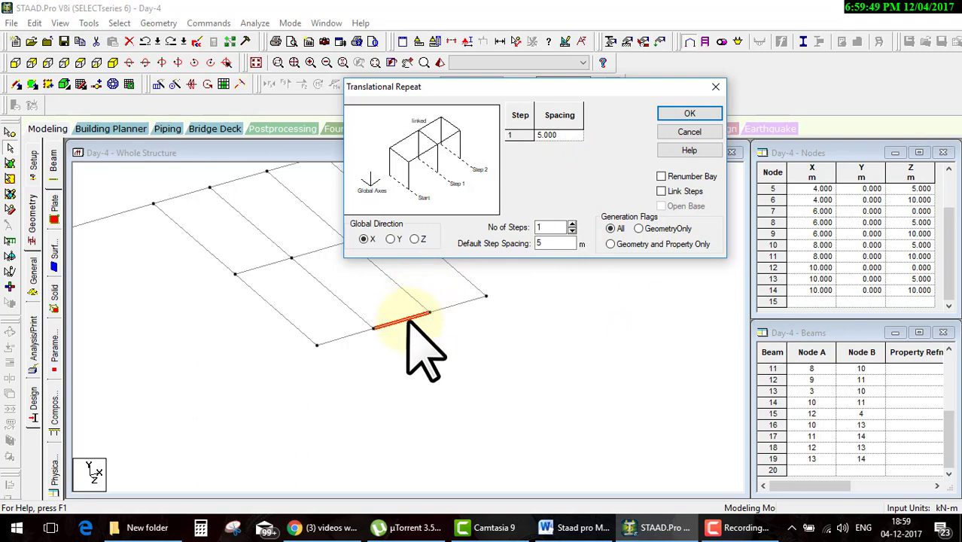
{"action": "left_click", "coordinate": [611, 229]}
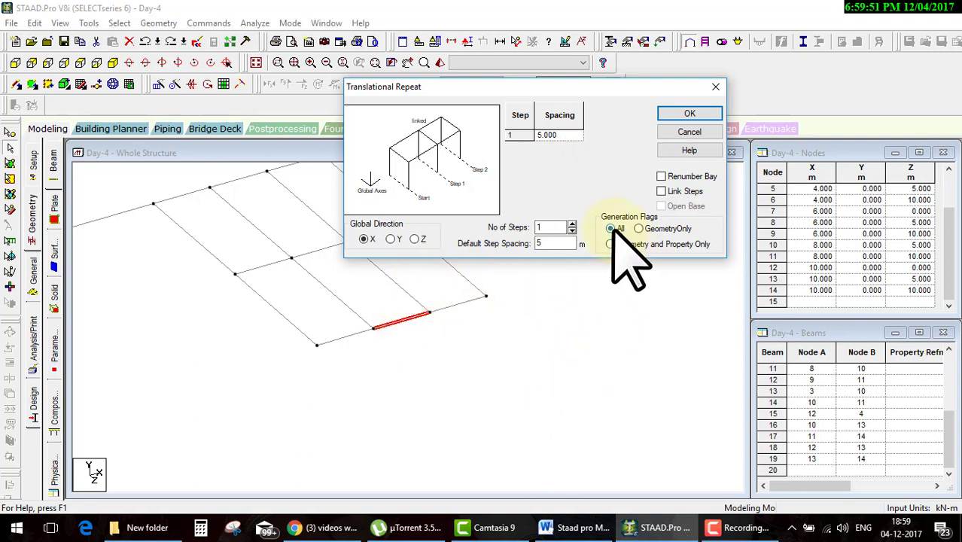
{"action": "left_click", "coordinate": [638, 229]}
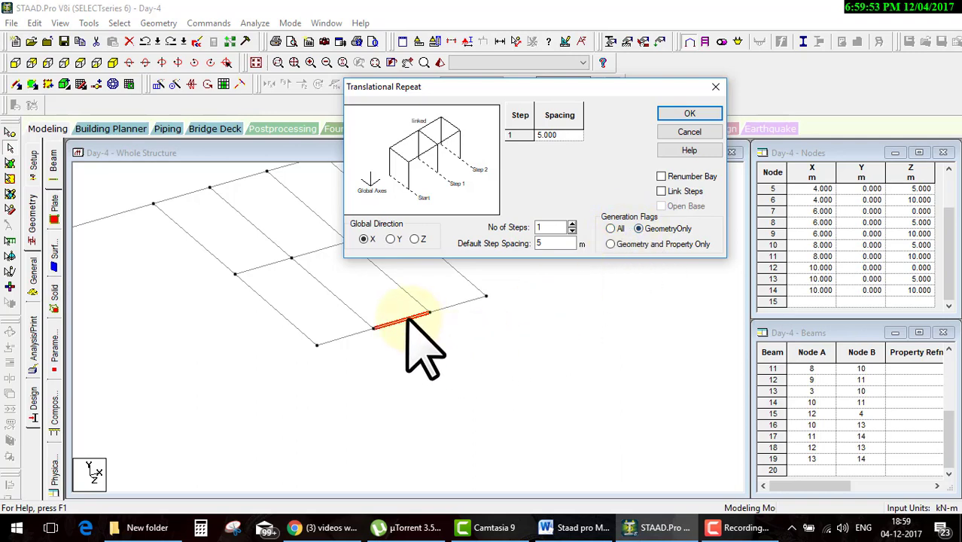
{"action": "left_click", "coordinate": [648, 245]}
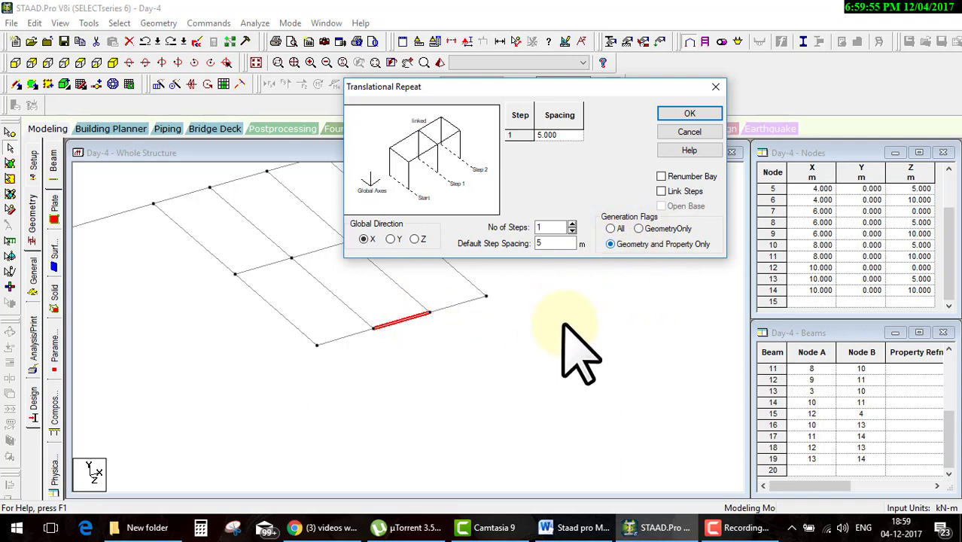
{"action": "left_click", "coordinate": [609, 229]}
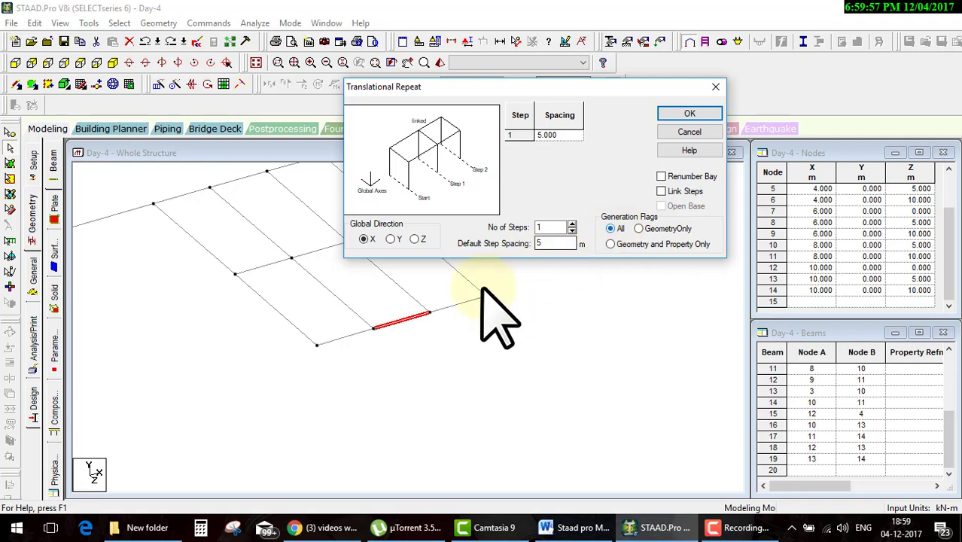
{"action": "left_click", "coordinate": [661, 192]}
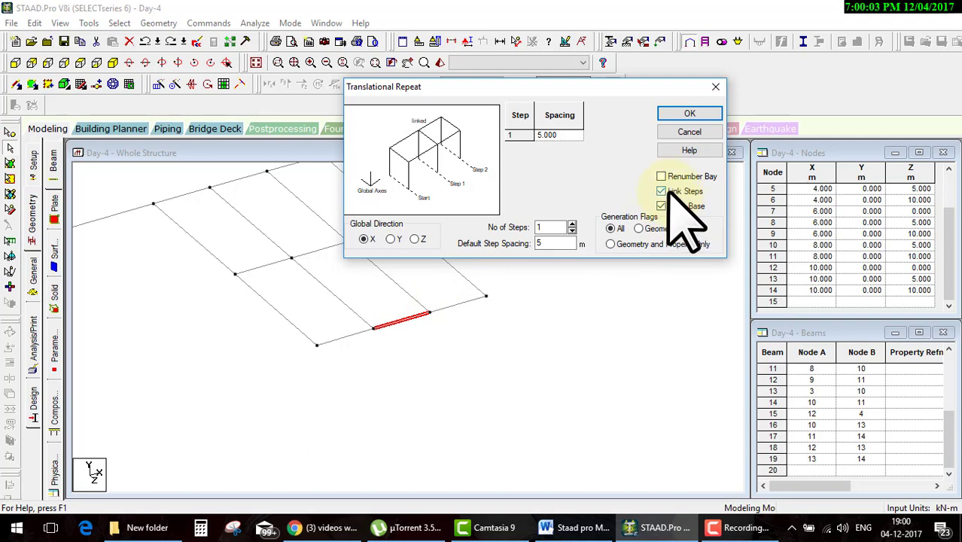
{"action": "left_click", "coordinate": [663, 191]}
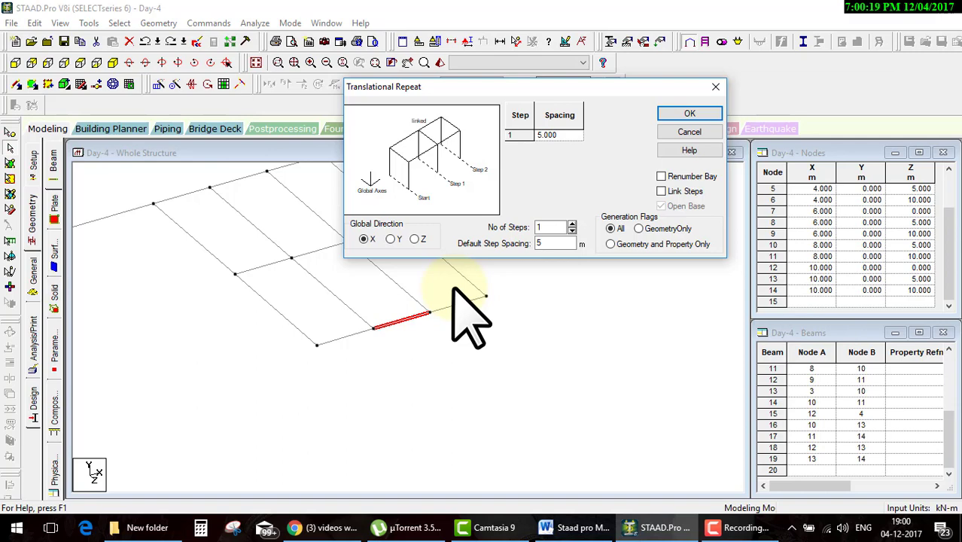
{"action": "left_click_drag", "start_coordinate": [608, 87], "coordinate": [699, 76]}
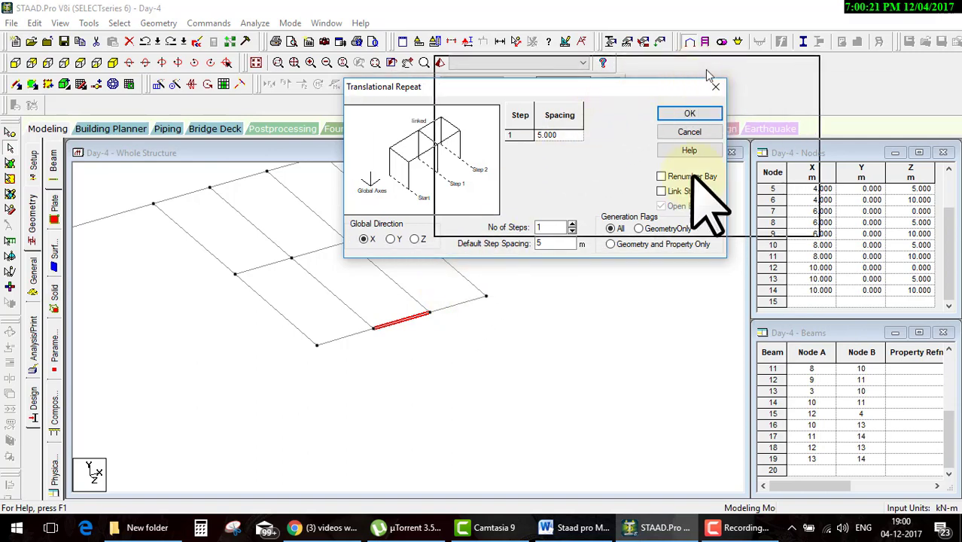
Cancel the repeat dialog, select beam 12, and reopen Translational Repeat
{"action": "left_click", "coordinate": [780, 102]}
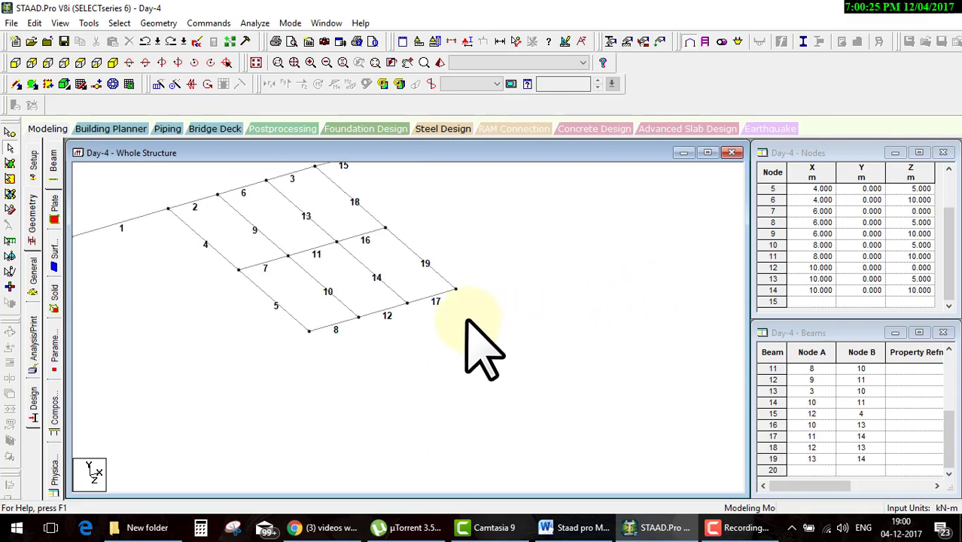
{"action": "middle_click_drag", "start_coordinate": [491, 342], "coordinate": [554, 396]}
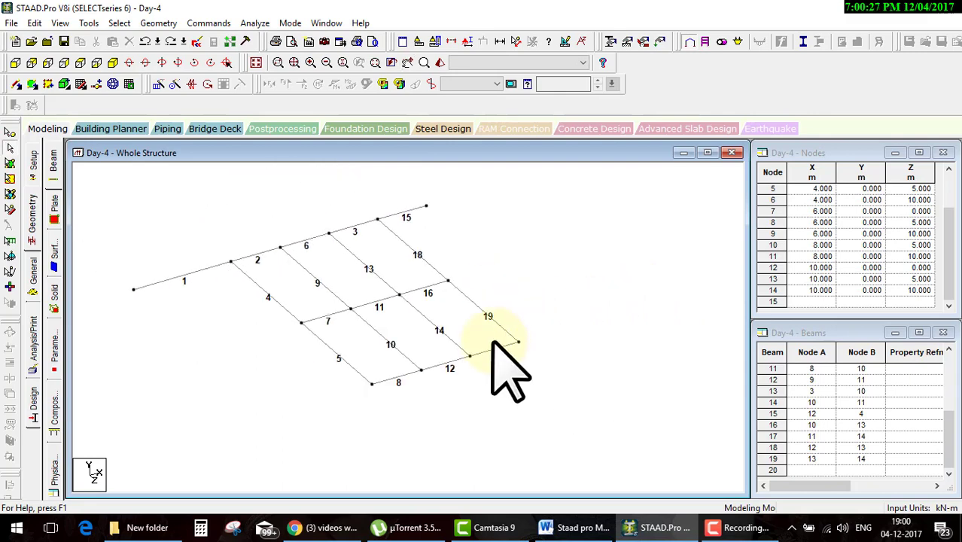
{"action": "left_click", "coordinate": [444, 365]}
{"action": "left_click", "coordinate": [158, 84]}
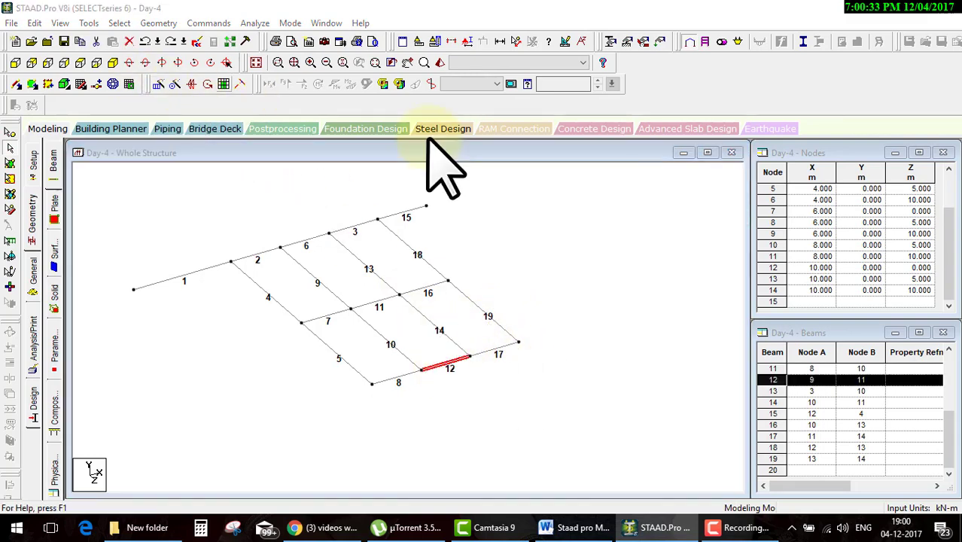
Generate a linked two-step X repeat of beam 12, then undo it
{"action": "left_click", "coordinate": [518, 311]}
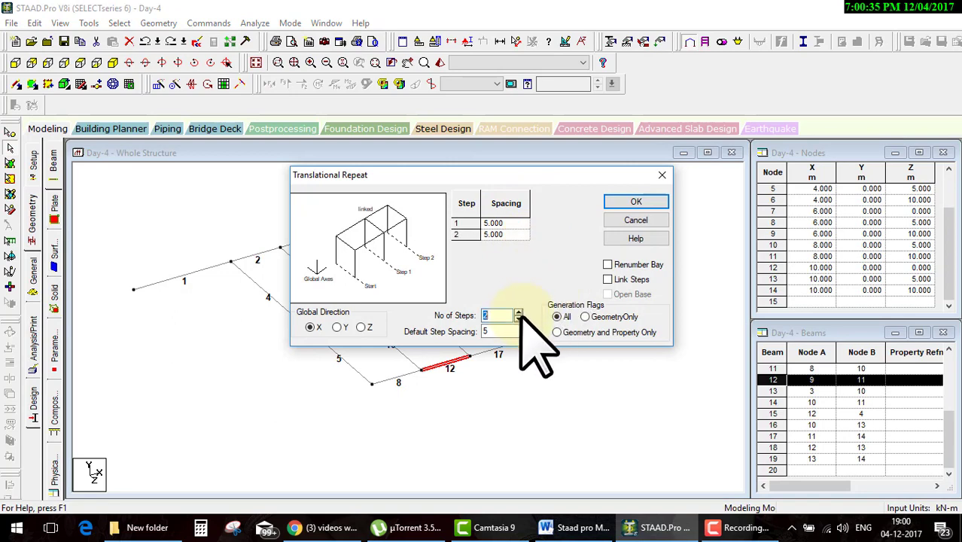
{"action": "left_click", "coordinate": [627, 283]}
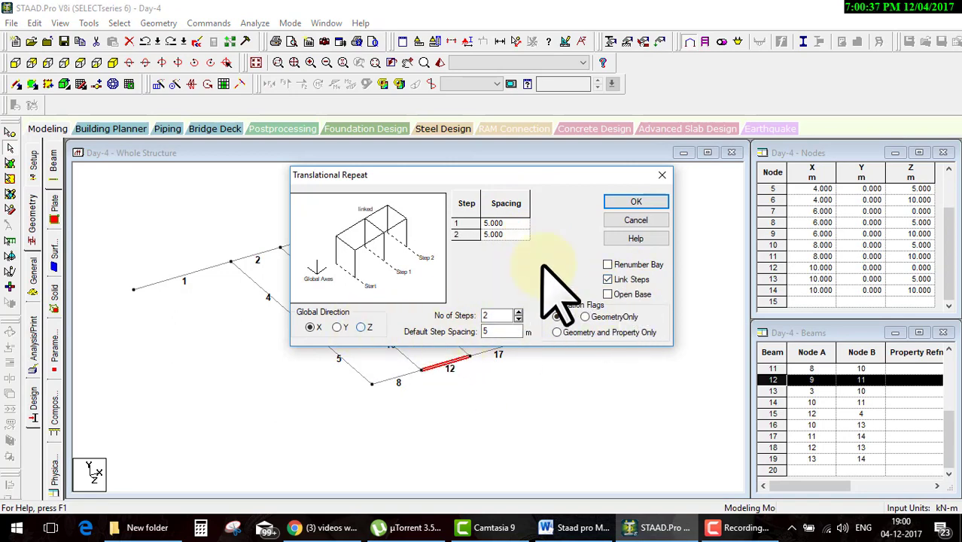
{"action": "left_click", "coordinate": [636, 201]}
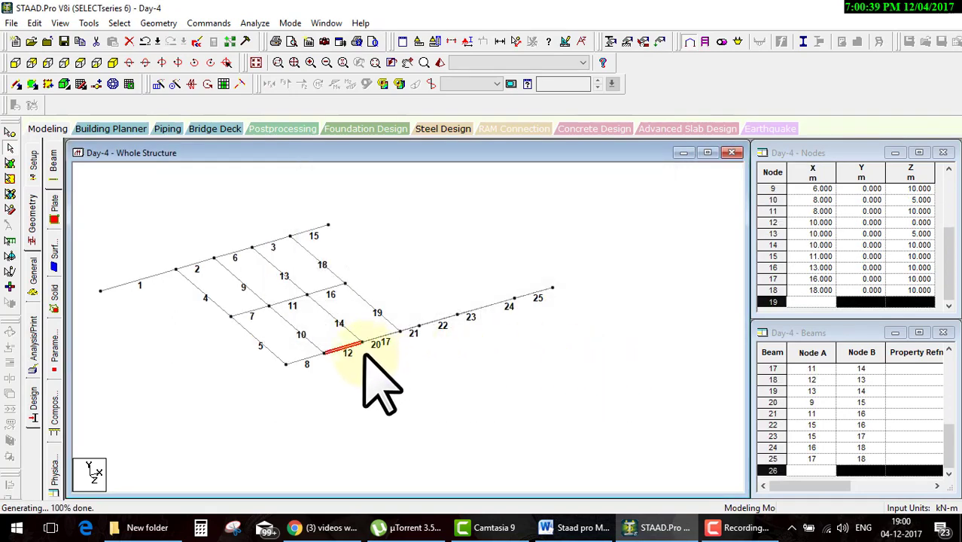
{"action": "key", "text": "ctrl+z"}
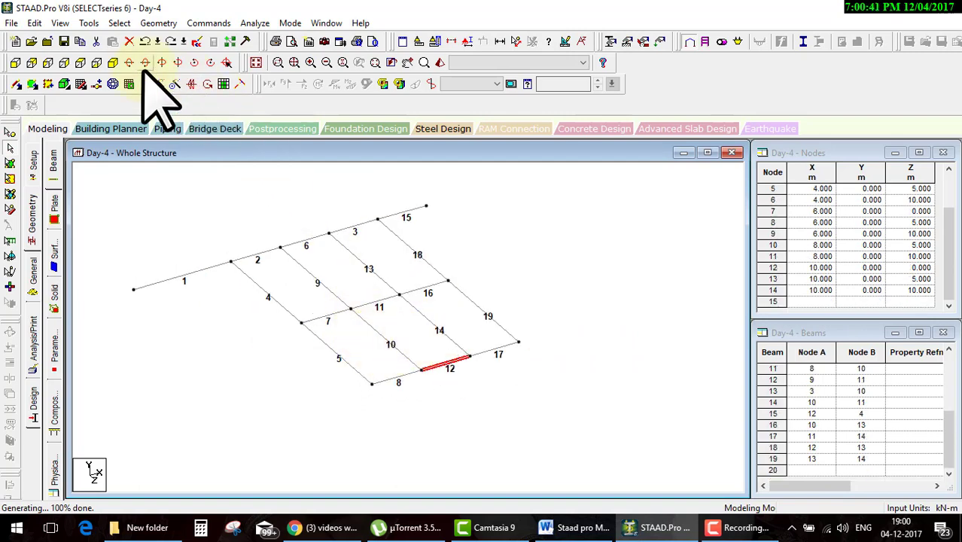
Generate a two-step Z repeat of beam 12, reselect beam 12, and undo the repeat
{"action": "left_click", "coordinate": [191, 84]}
{"action": "left_click", "coordinate": [361, 326]}
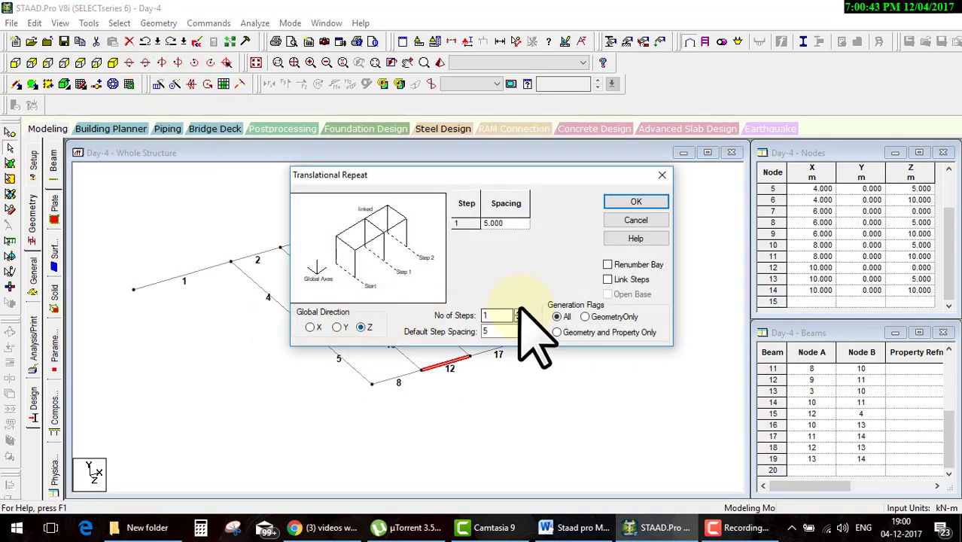
{"action": "left_click", "coordinate": [517, 312]}
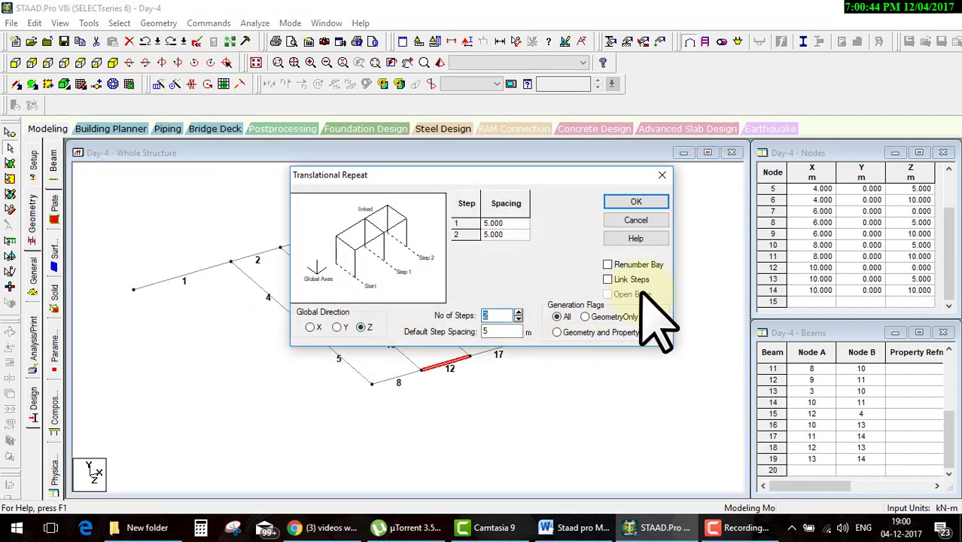
{"action": "left_click", "coordinate": [636, 202]}
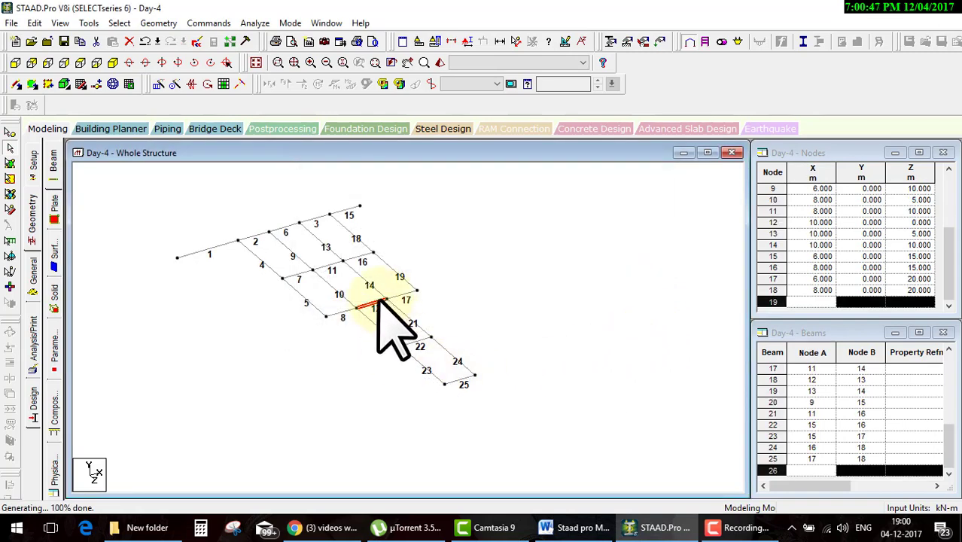
{"action": "left_click", "coordinate": [376, 304]}
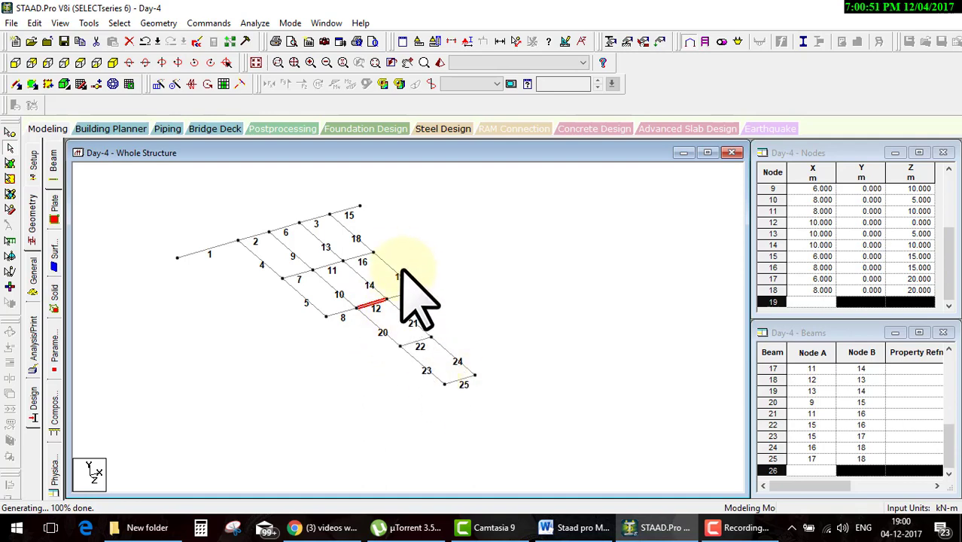
{"action": "left_click", "coordinate": [379, 311]}
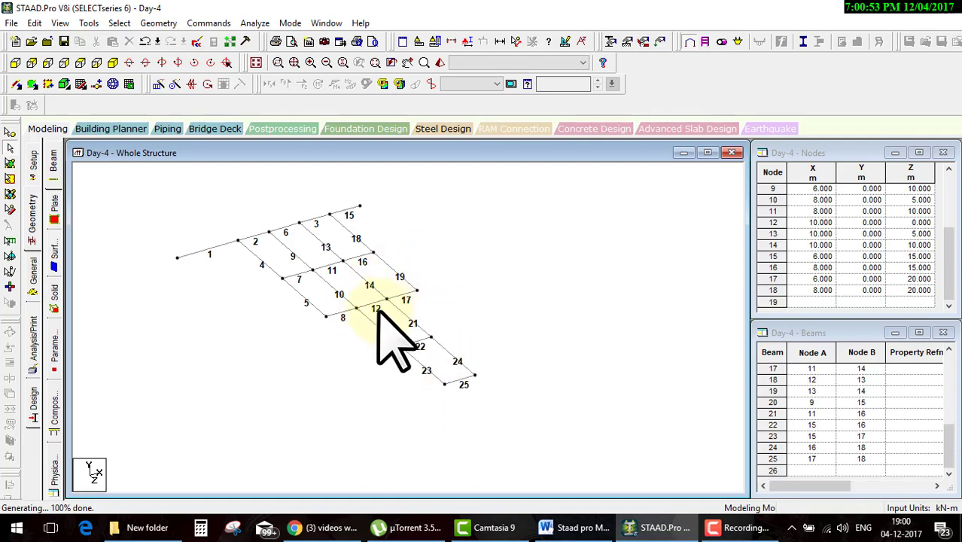
{"action": "left_click", "coordinate": [372, 304]}
{"action": "key", "text": "ctrl+z"}
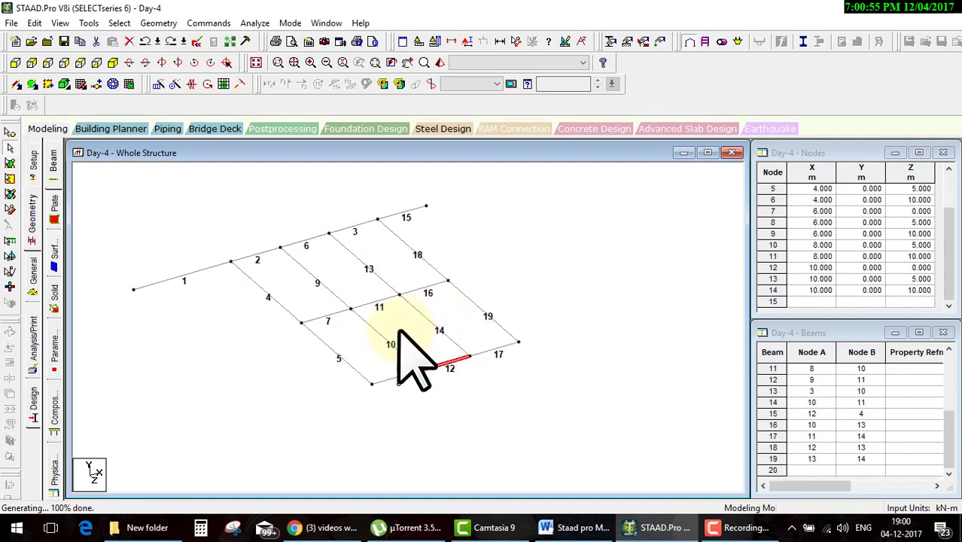
Repeat beam 12 in two linked Z steps, renumbering new bays from 100 and 200, then check beam 200
{"action": "left_click", "coordinate": [158, 83]}
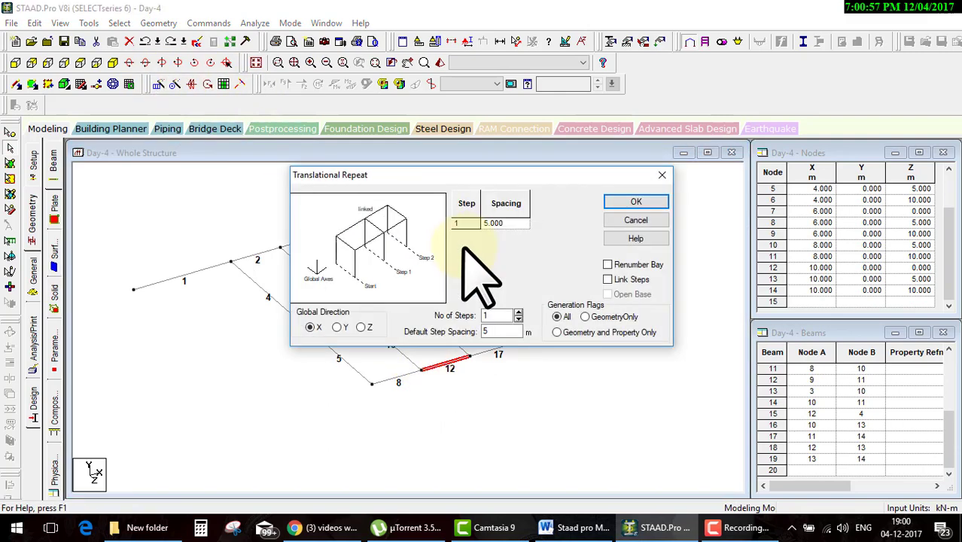
{"action": "left_click", "coordinate": [360, 326]}
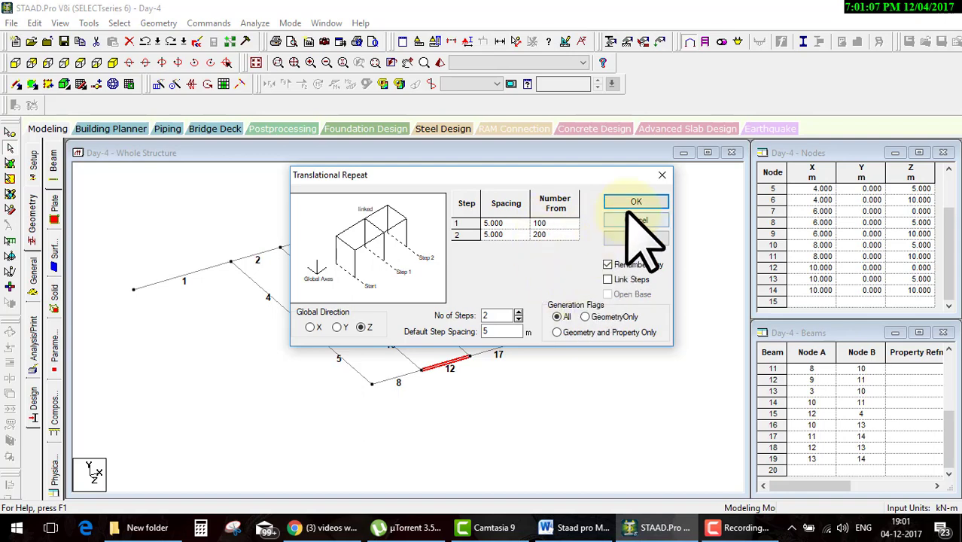
{"action": "left_click", "coordinate": [630, 277]}
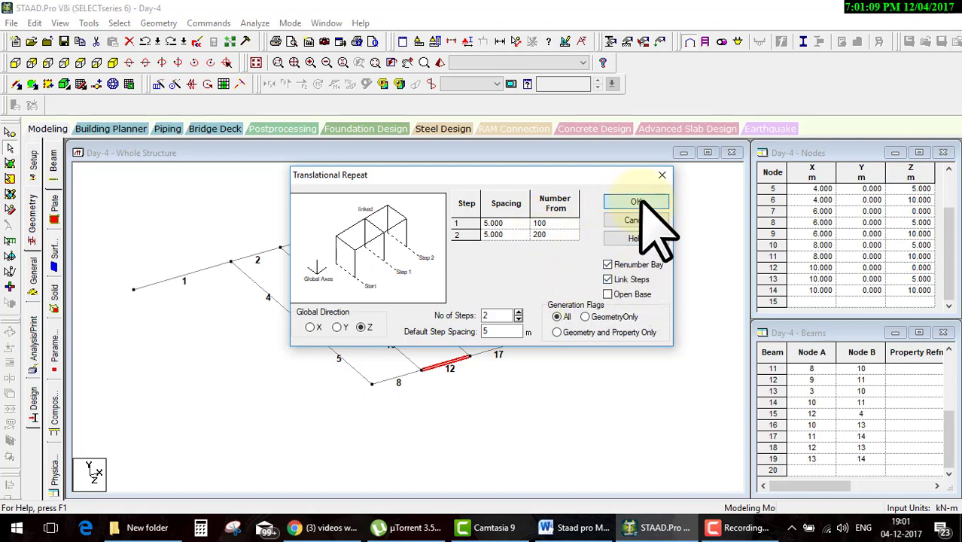
{"action": "left_click", "coordinate": [637, 201]}
{"action": "left_click", "coordinate": [519, 309]}
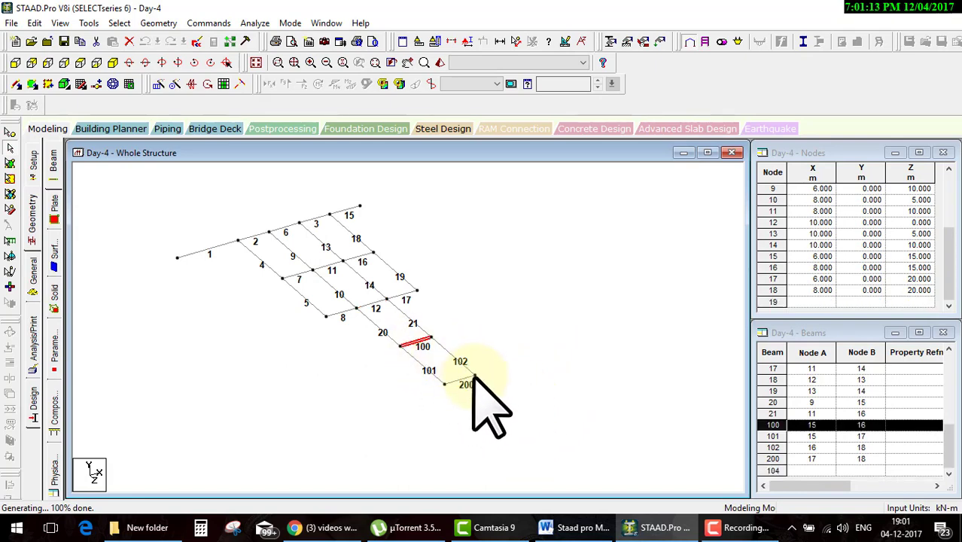
{"action": "left_click", "coordinate": [441, 381]}
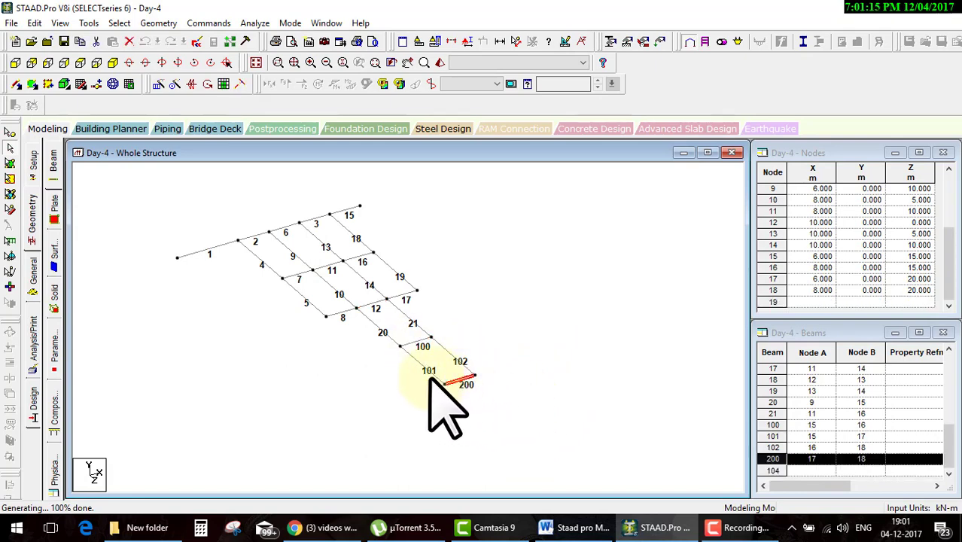
{"action": "left_click", "coordinate": [456, 385]}
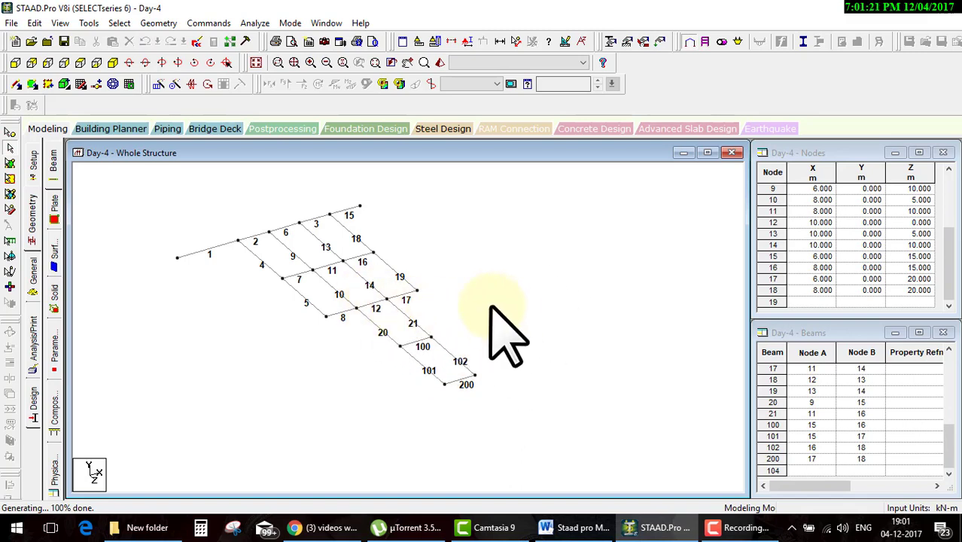
Select beam 21 and apply a translational repeat to it, cancelling the circular repeat
{"action": "left_click", "coordinate": [408, 317]}
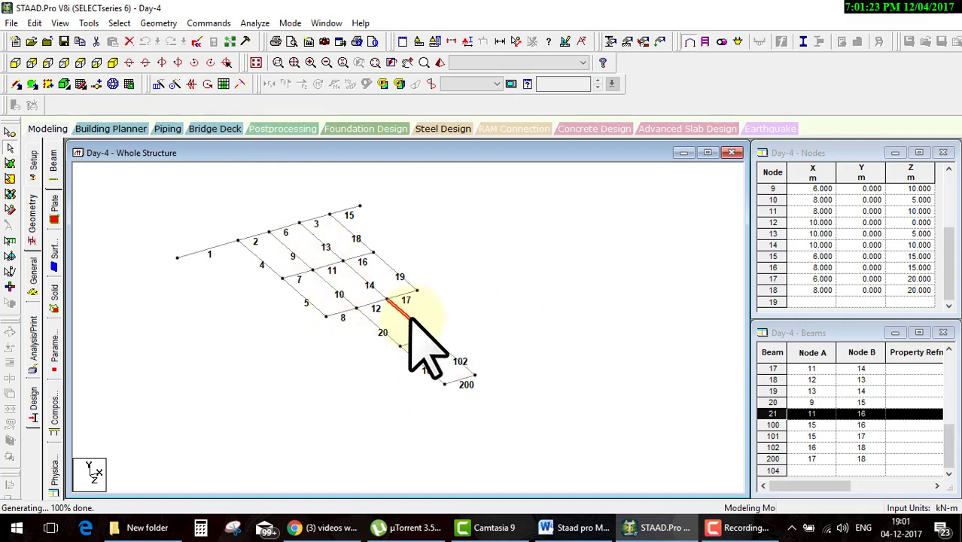
{"action": "left_click", "coordinate": [175, 83]}
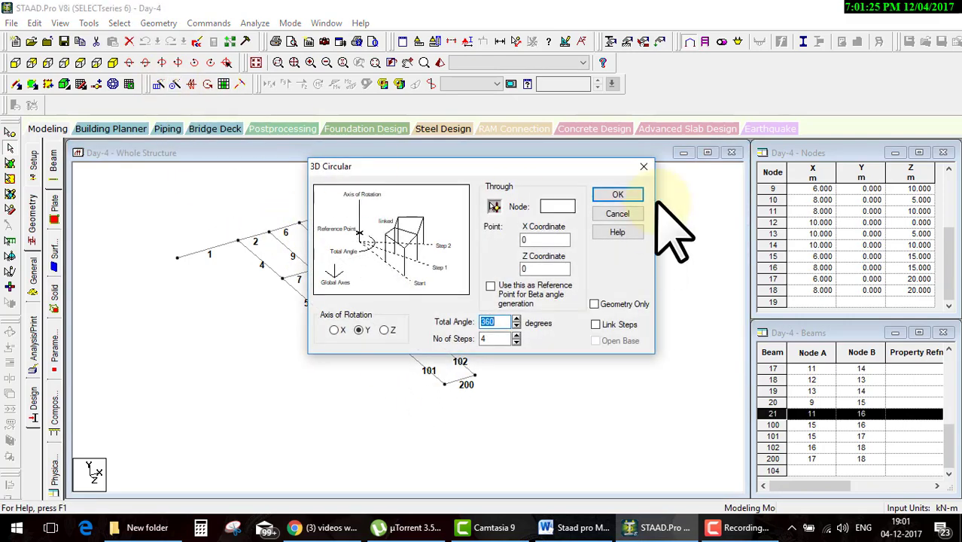
{"action": "left_click", "coordinate": [531, 294]}
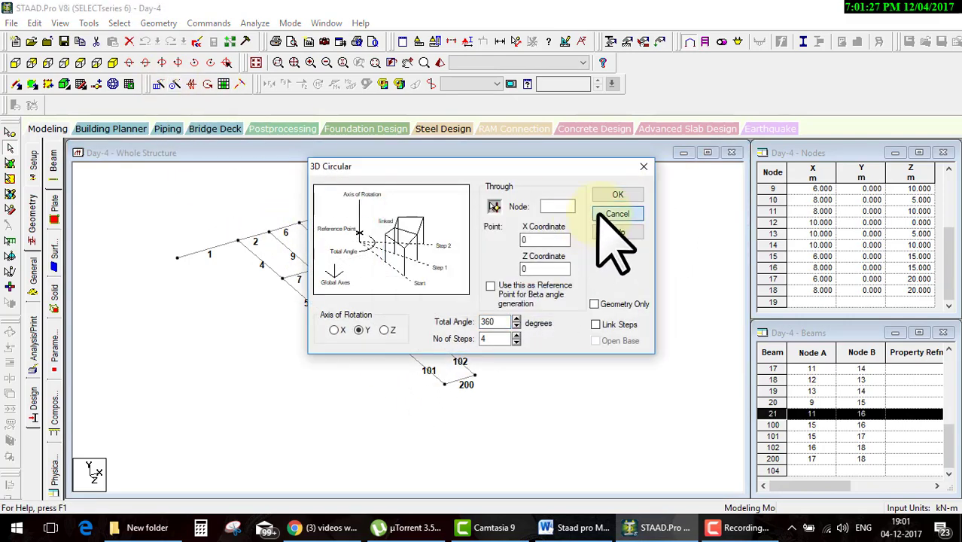
{"action": "left_click", "coordinate": [617, 213]}
{"action": "left_click", "coordinate": [159, 83]}
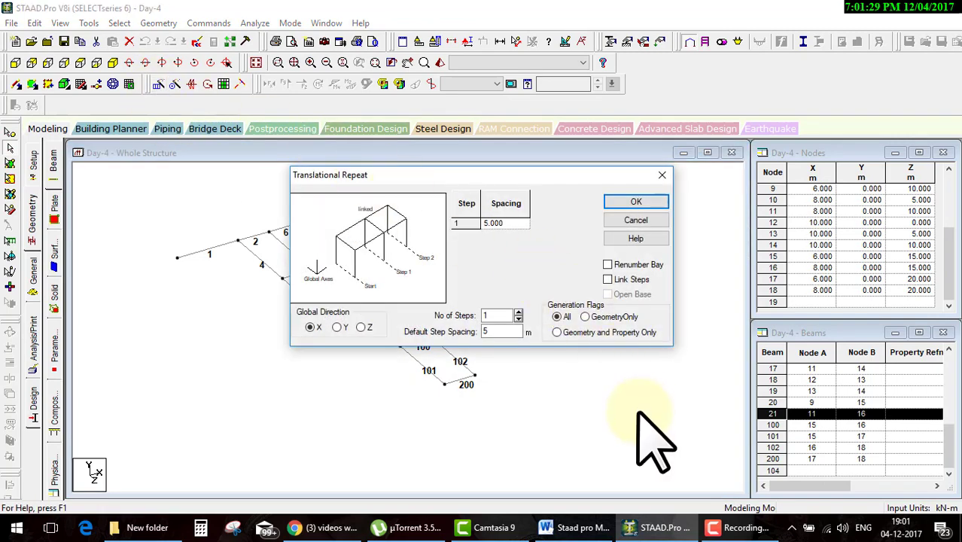
{"action": "left_click", "coordinate": [636, 202]}
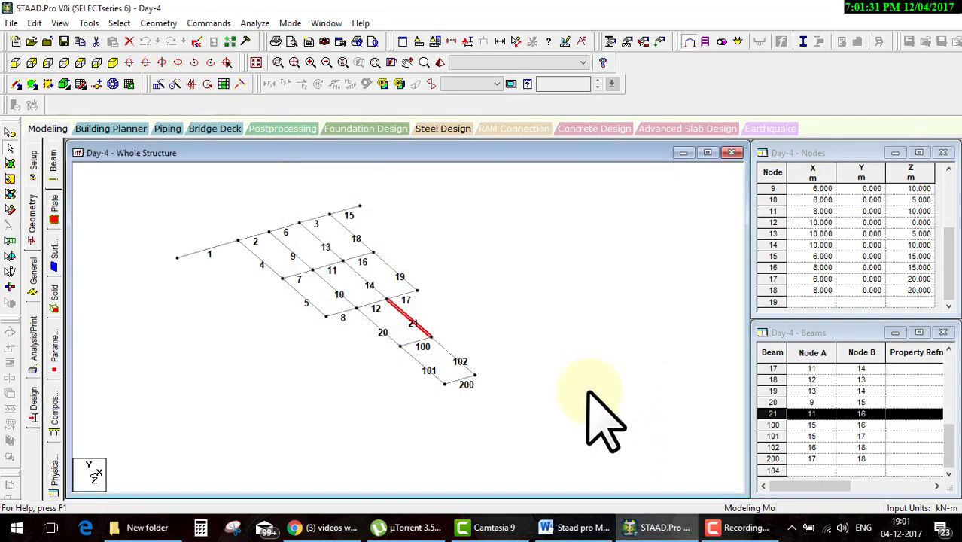
Delete every beam in the model along with the leftover orphan nodes
{"action": "left_click", "coordinate": [585, 391]}
{"action": "key", "text": "ctrl+a"}
{"action": "key", "text": "Delete"}
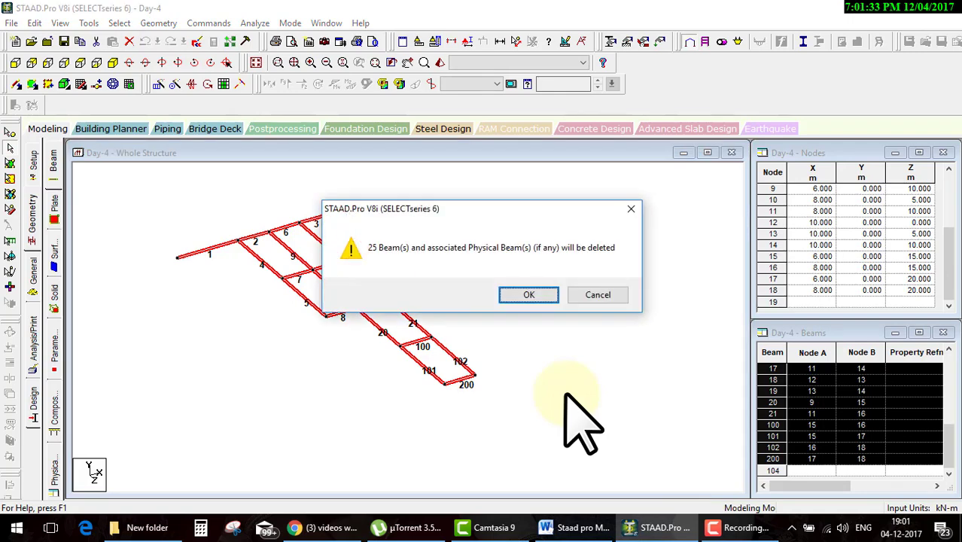
{"action": "key", "text": "Return"}
{"action": "key", "text": "Return"}
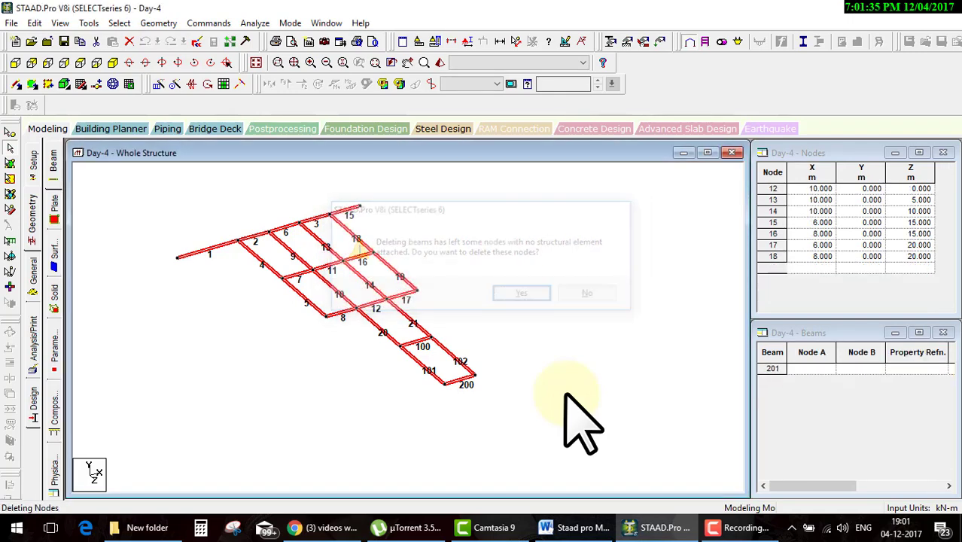
{"action": "left_click", "coordinate": [809, 190]}
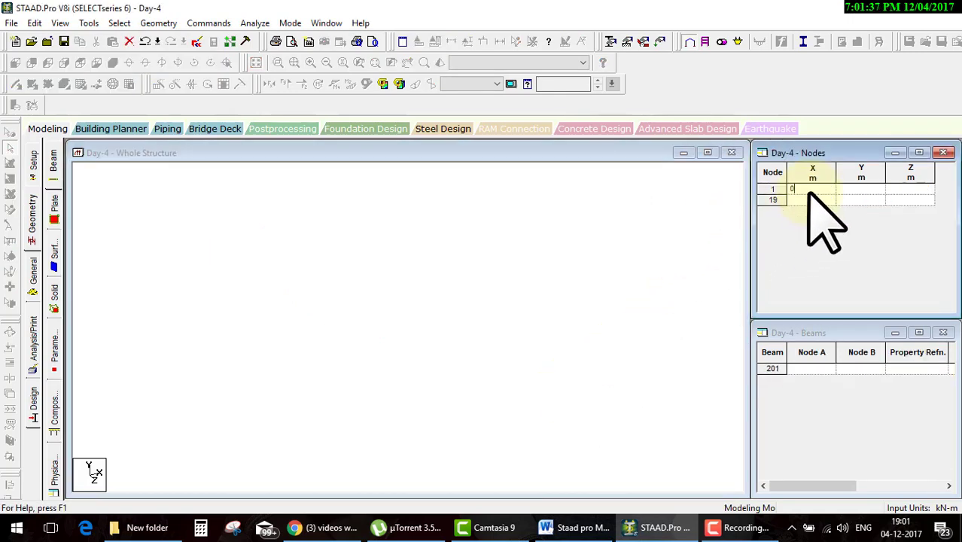
{"action": "left_click", "coordinate": [565, 269]}
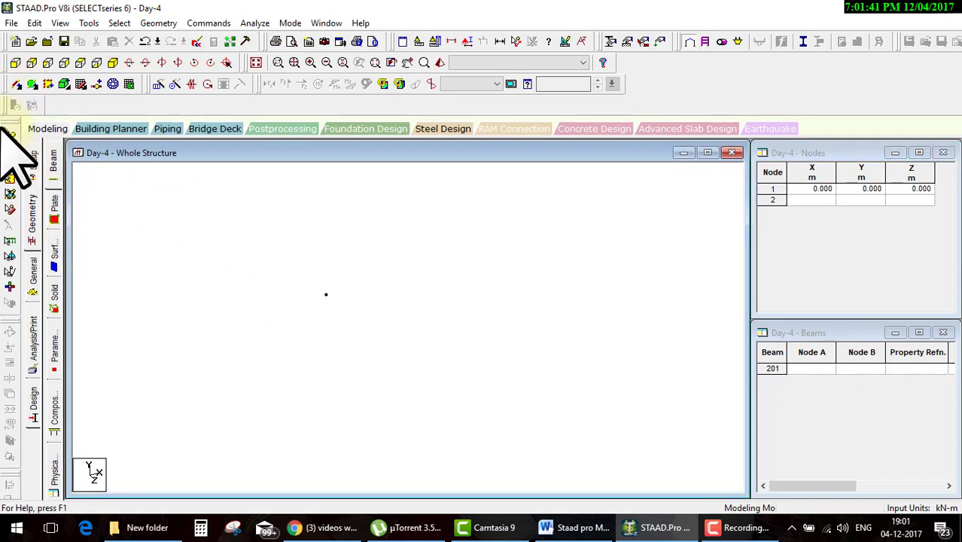
Repeat node 1 up the Y axis with linked steps, creating 5 m column beam 1 to node 2
{"action": "left_click", "coordinate": [9, 132]}
{"action": "left_click", "coordinate": [326, 294]}
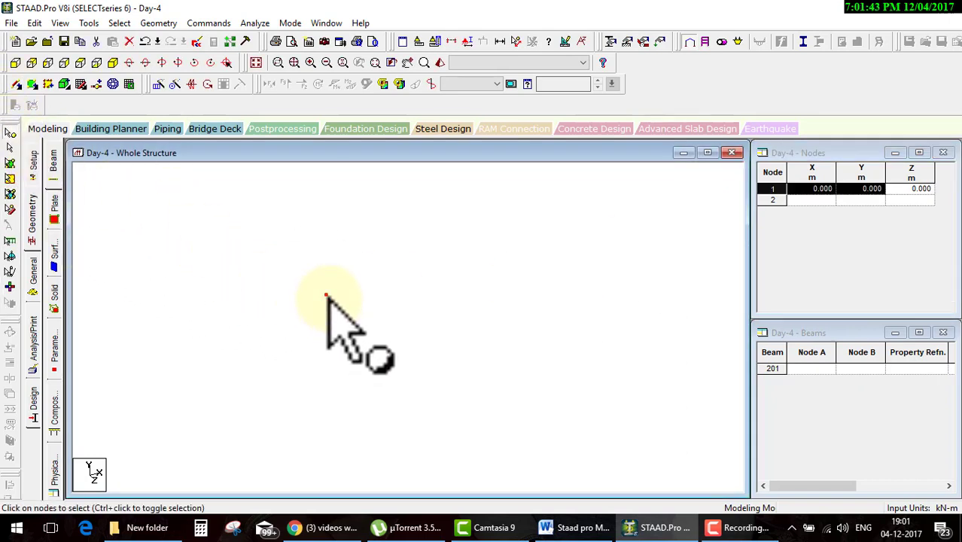
{"action": "left_click", "coordinate": [159, 83]}
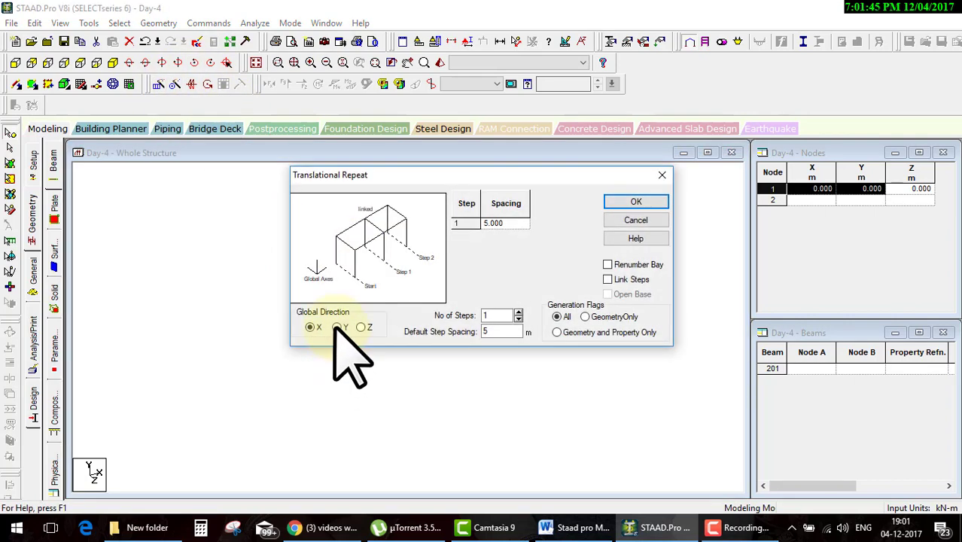
{"action": "left_click", "coordinate": [337, 327]}
{"action": "left_click", "coordinate": [607, 279]}
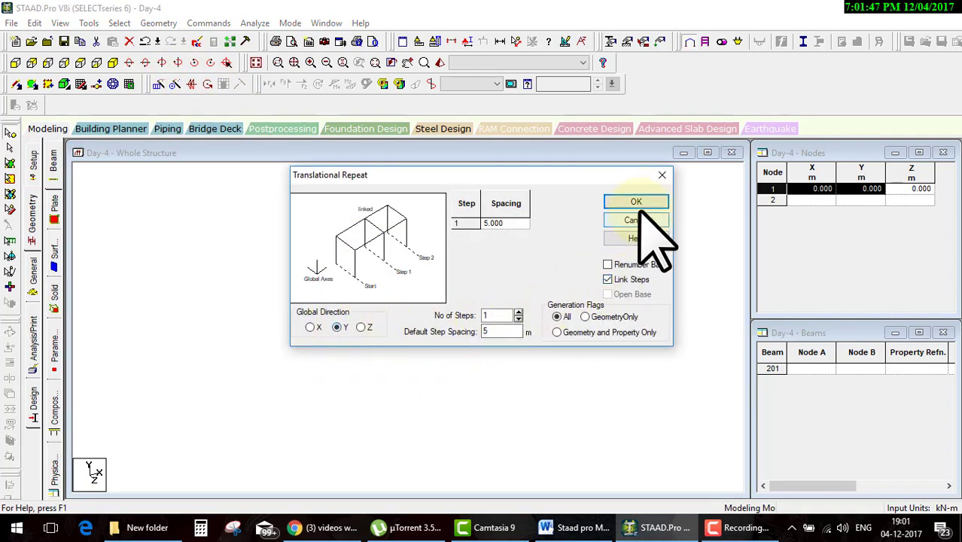
{"action": "left_click", "coordinate": [635, 201]}
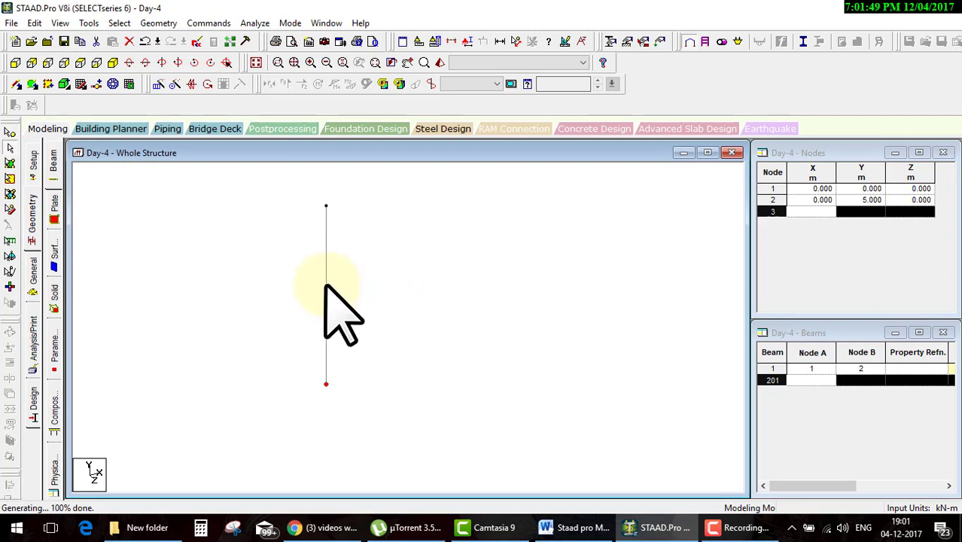
{"action": "left_click", "coordinate": [326, 288]}
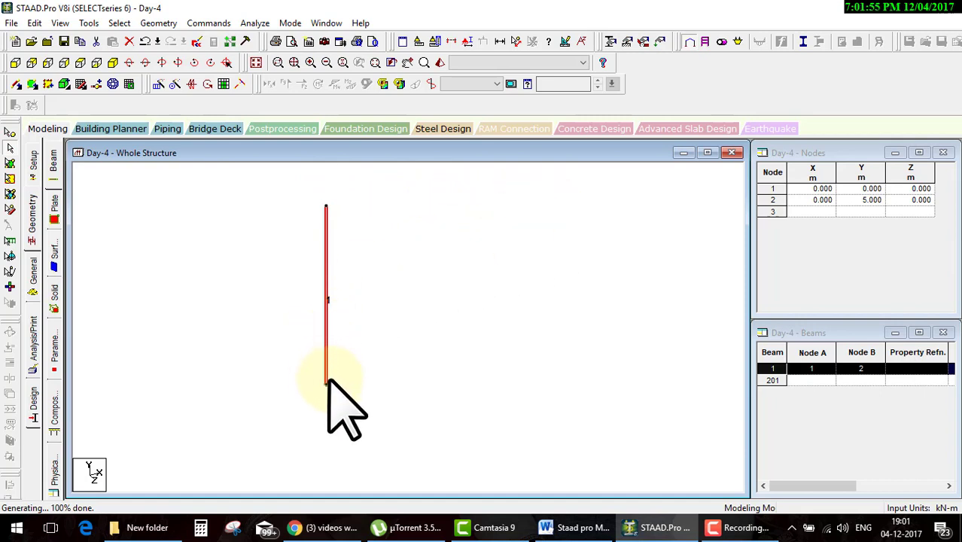
{"action": "left_click", "coordinate": [174, 84]}
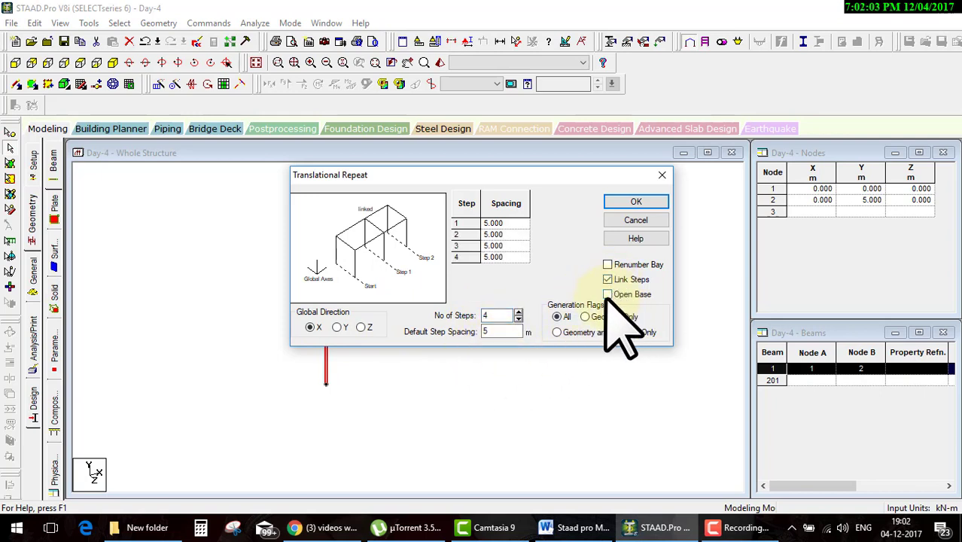
{"action": "left_click", "coordinate": [607, 299]}
{"action": "left_click_drag", "start_coordinate": [587, 175], "coordinate": [762, 165]}
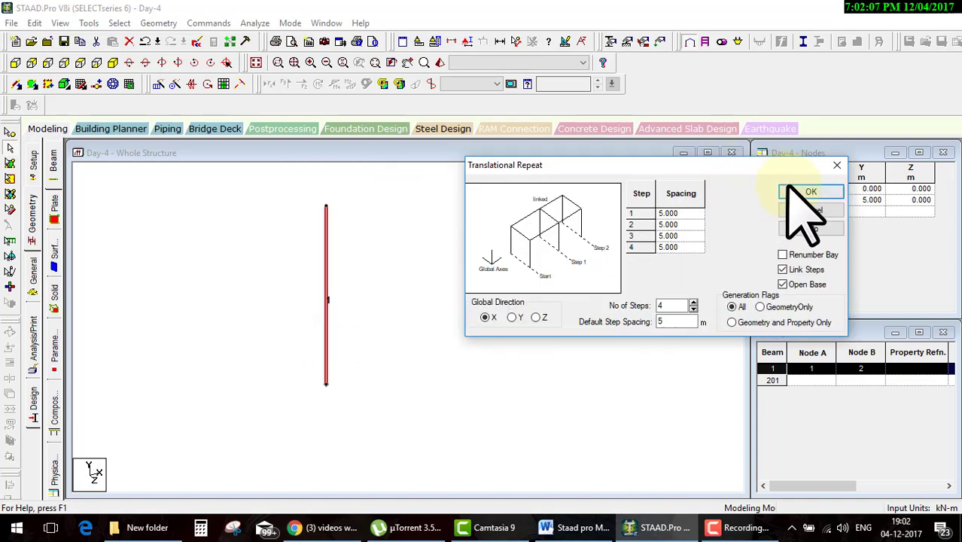
{"action": "left_click", "coordinate": [788, 184]}
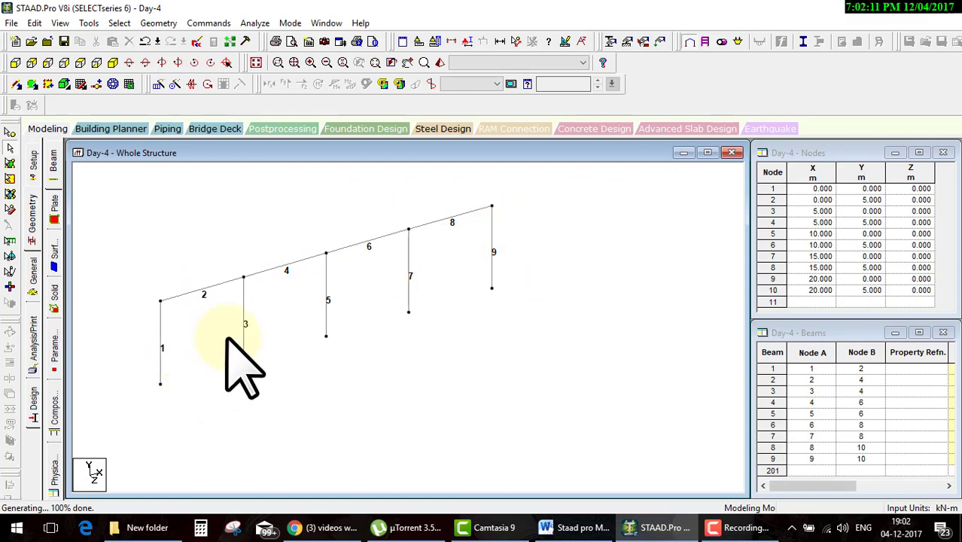
{"action": "key", "text": "ctrl+a"}
{"action": "key", "text": "ctrl+z"}
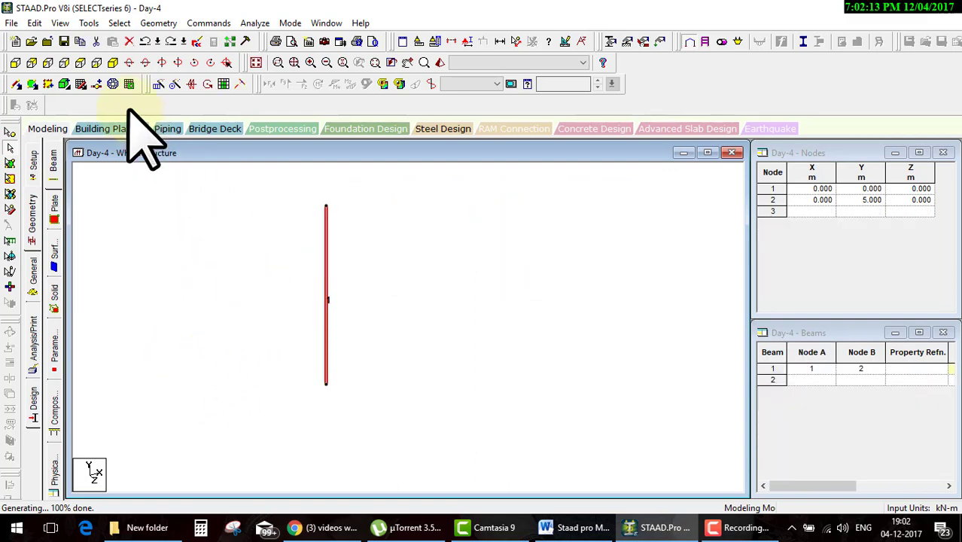
Repeat the column along X in 5 linked steps to form a five-bay frame
{"action": "left_click", "coordinate": [158, 84]}
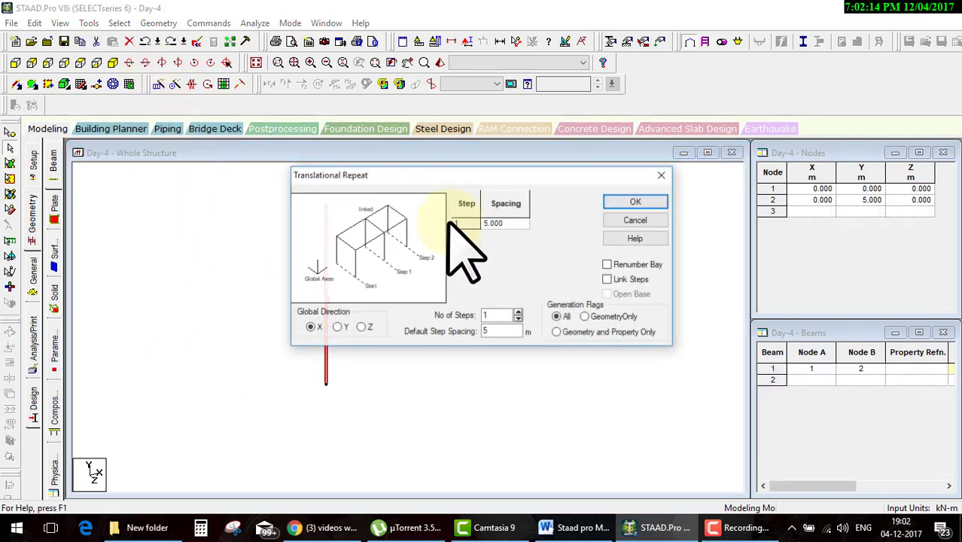
{"action": "left_click", "coordinate": [608, 279]}
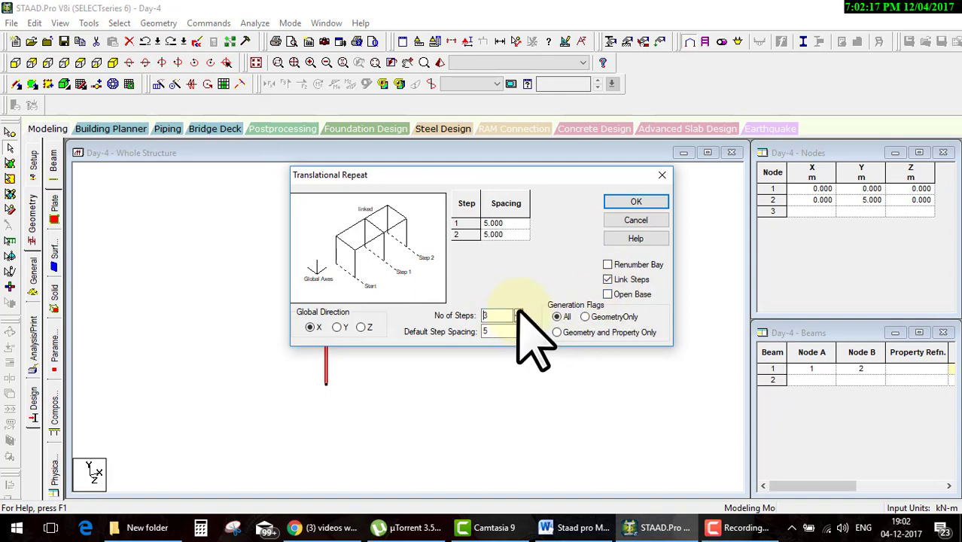
{"action": "type", "text": "5"}
{"action": "left_click", "coordinate": [636, 202]}
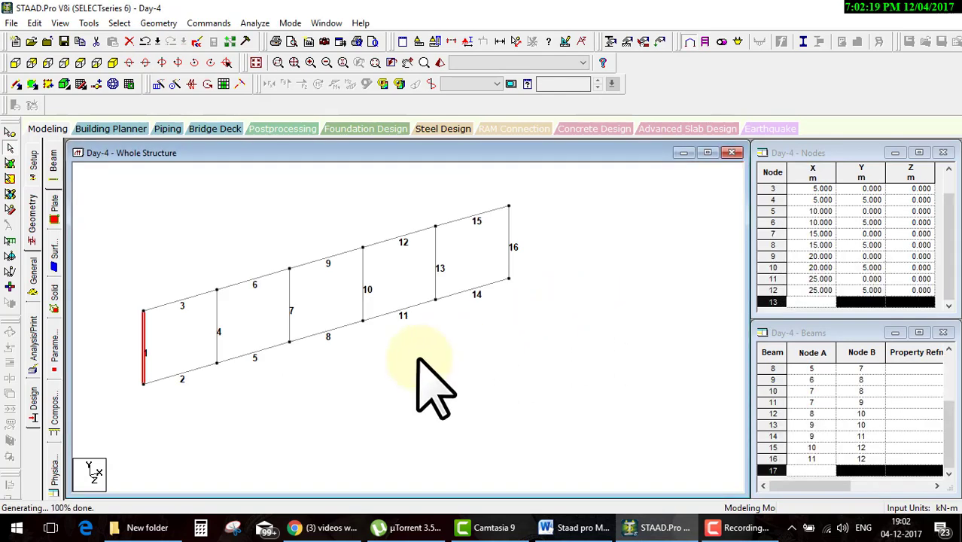
Select and clear beams in the new frame, then reopen the Translational Repeat settings
{"action": "left_click", "coordinate": [188, 367]}
{"action": "left_click", "coordinate": [233, 357]}
{"action": "left_click", "coordinate": [324, 333]}
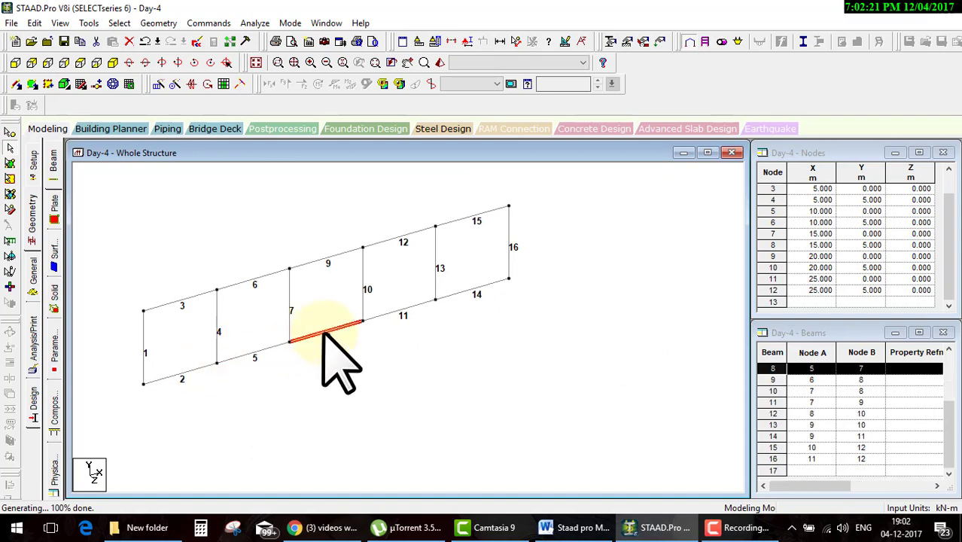
{"action": "left_click", "coordinate": [410, 343]}
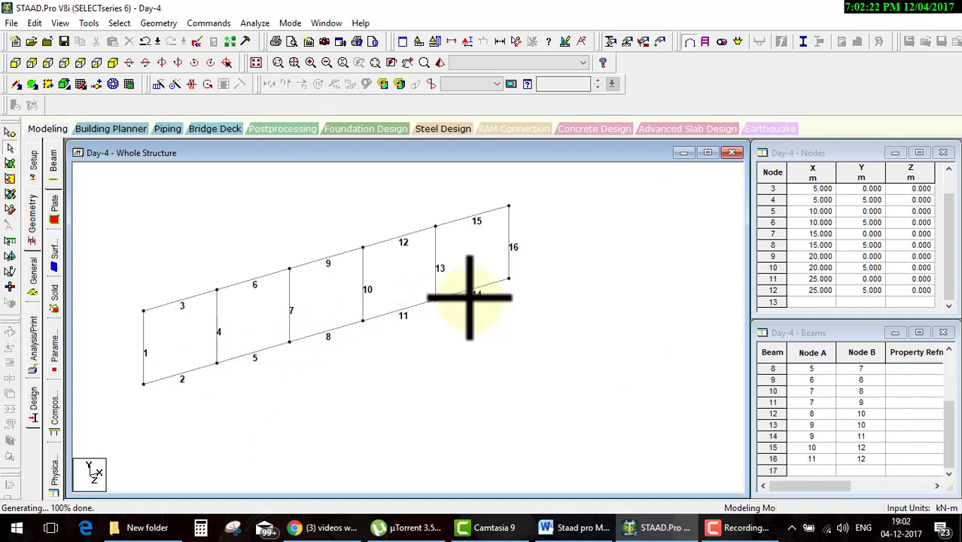
{"action": "left_click", "coordinate": [158, 83]}
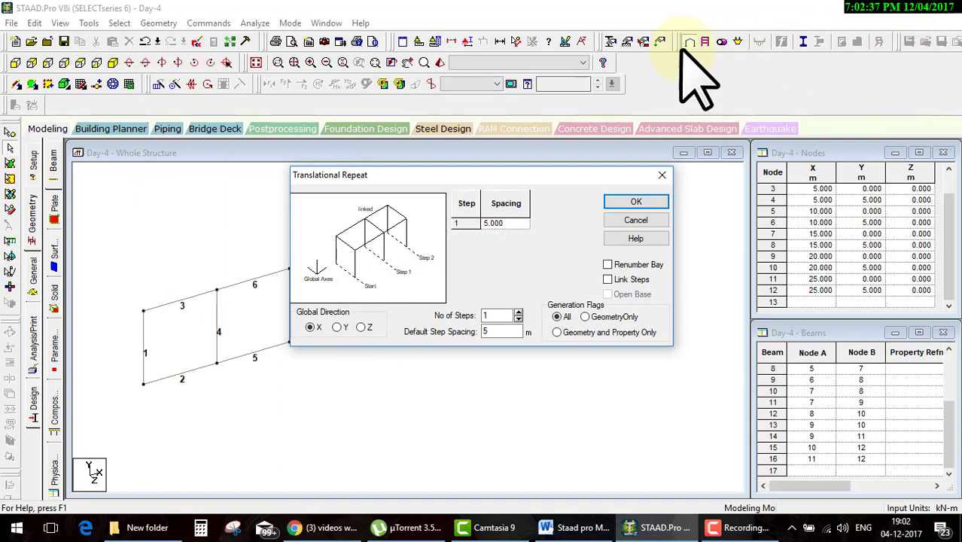
{"action": "left_click", "coordinate": [260, 281]}
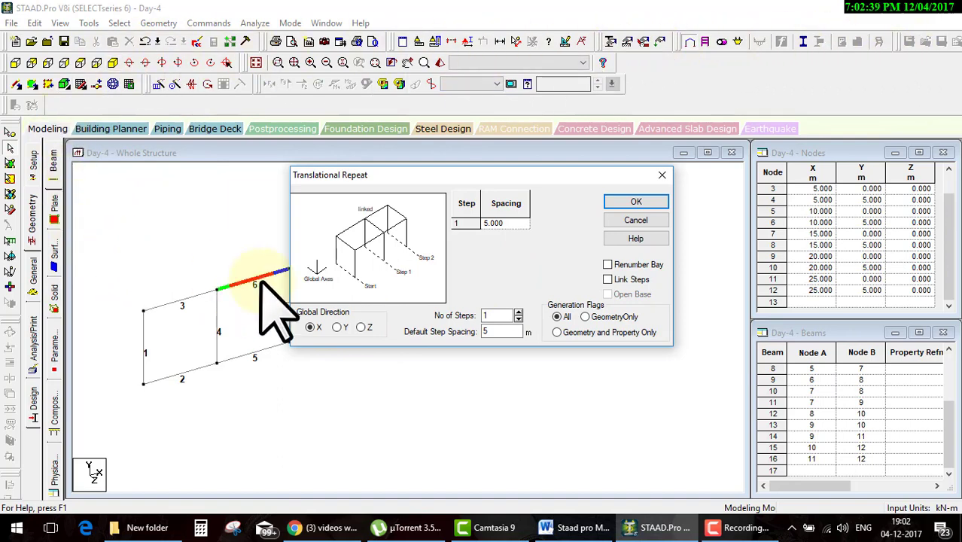